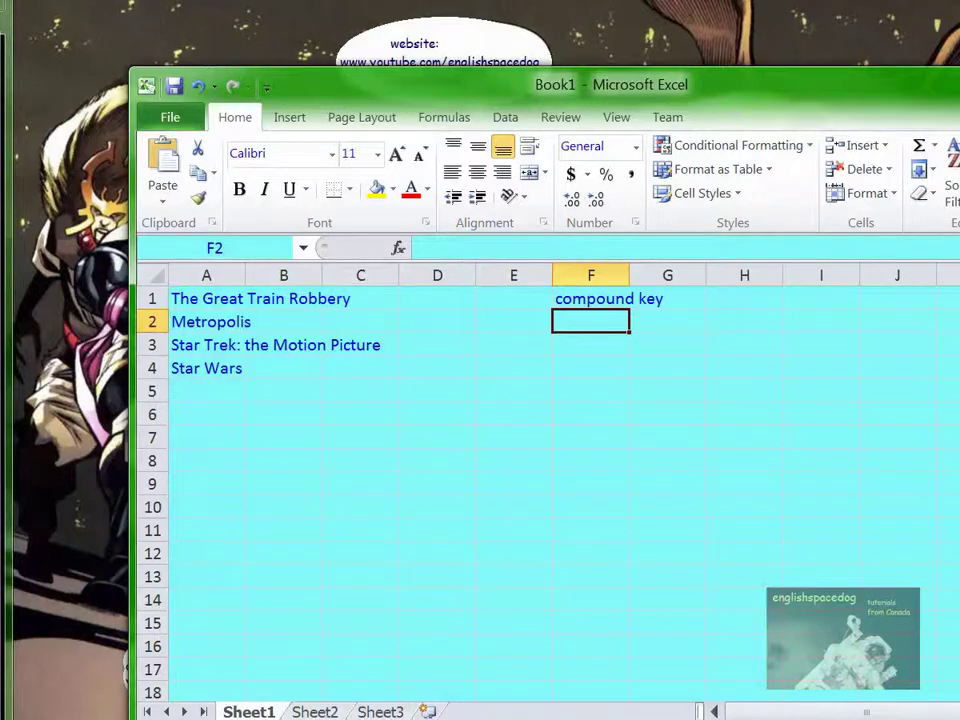
Step: Widen column F so that the text "compound key" fits inside cell F1
left_click_drag(629, 276, 684, 272)
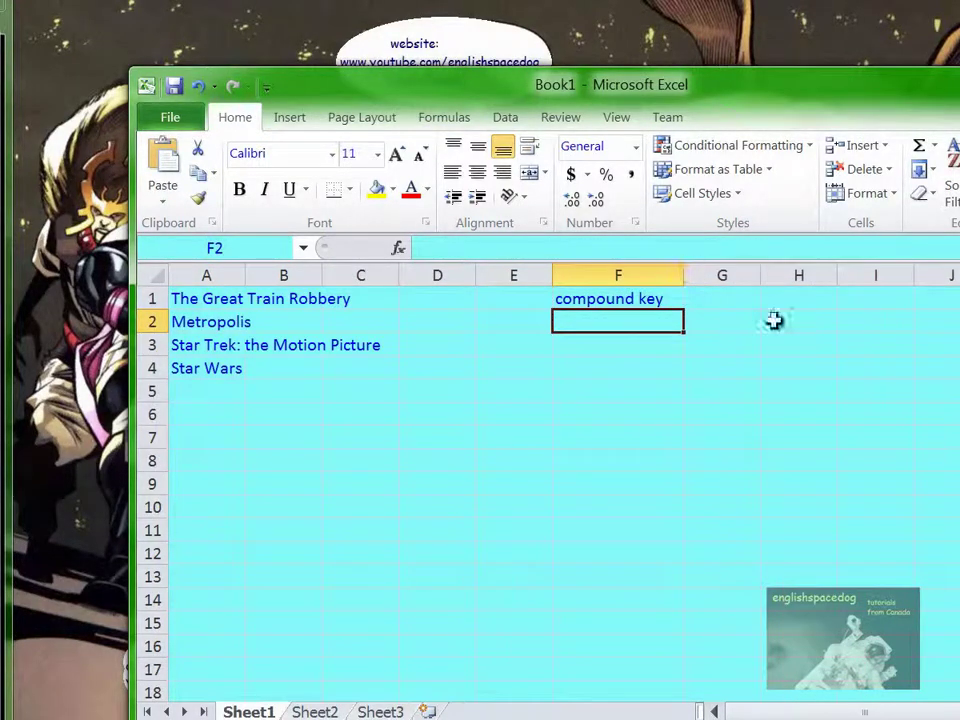
left_click(829, 359)
left_click(671, 298)
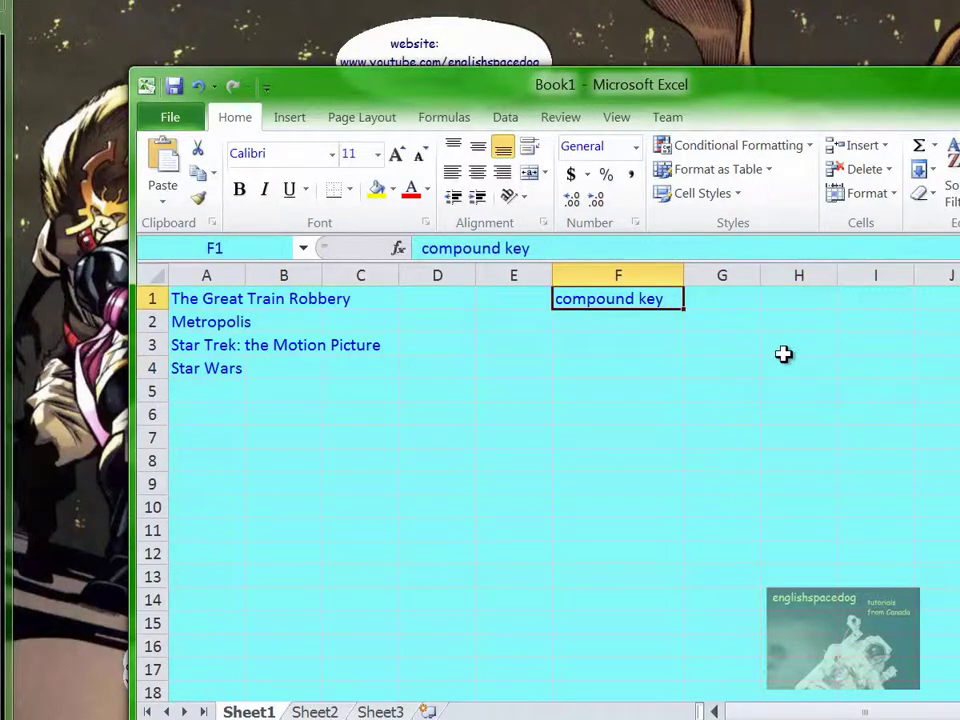
left_click(592, 318)
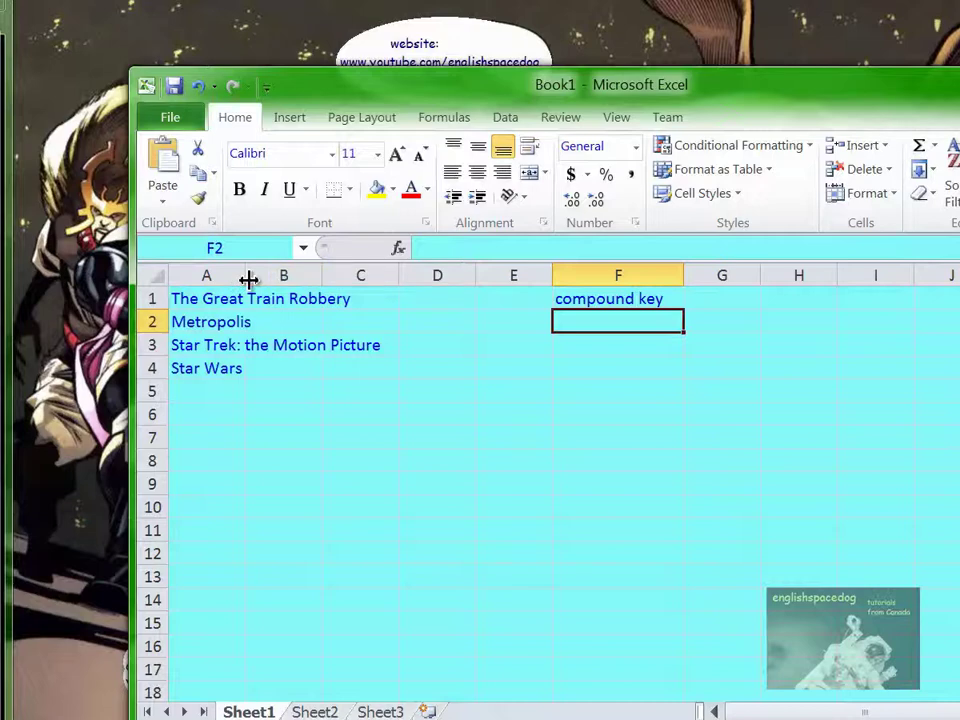
Step: Enter "The Great Train Robbery" in cell A5 and widen column A to fit the longest movie title
left_click(365, 413)
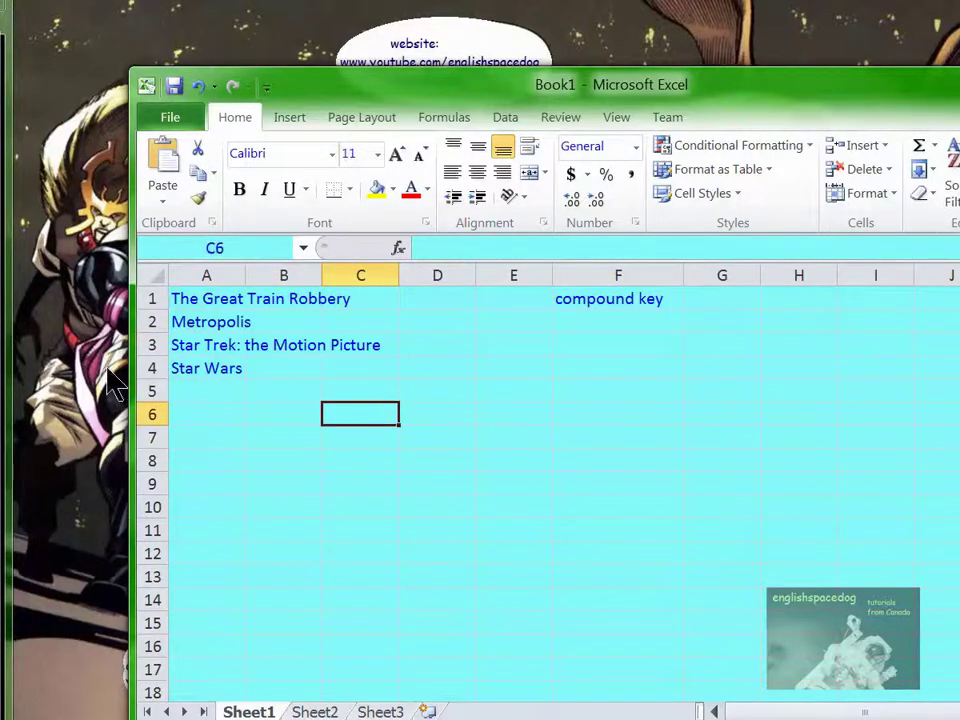
left_click(191, 390)
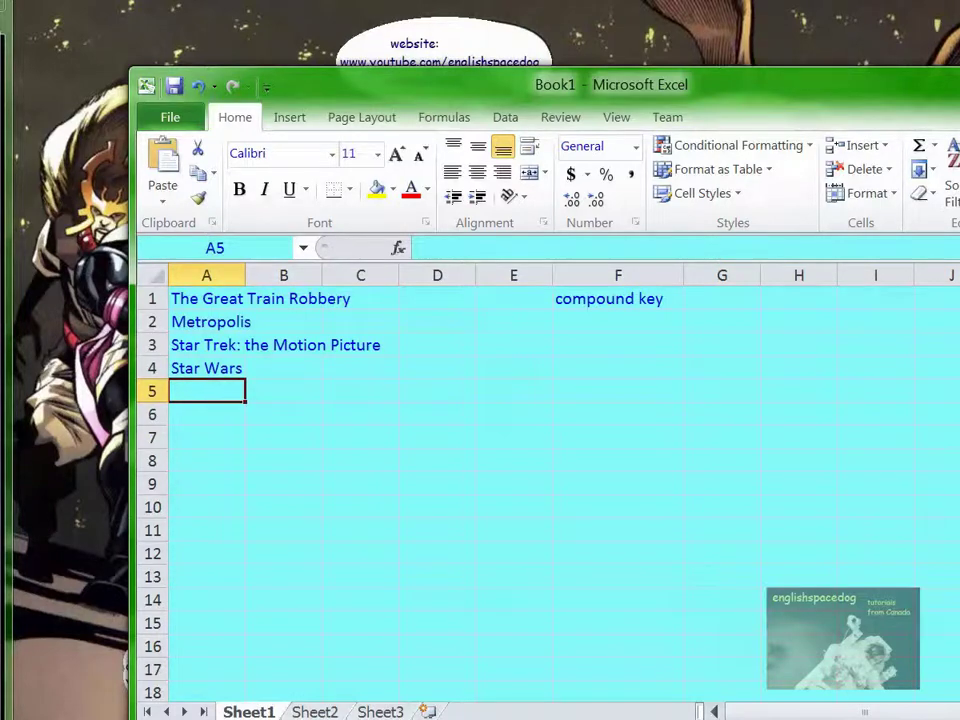
type("The Great Train Robbery")
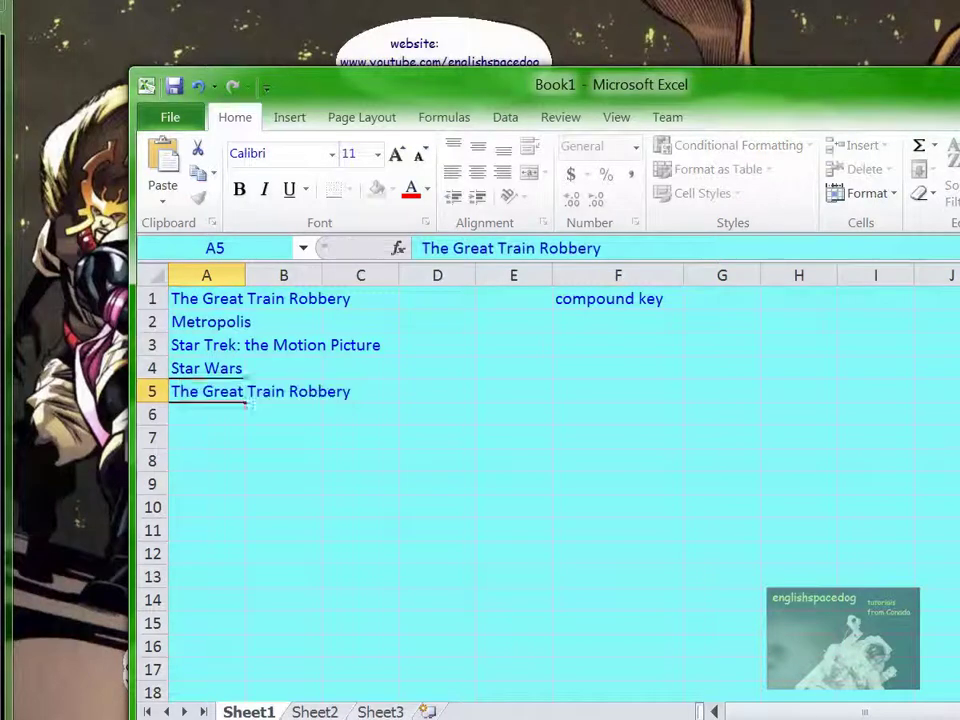
key("Return")
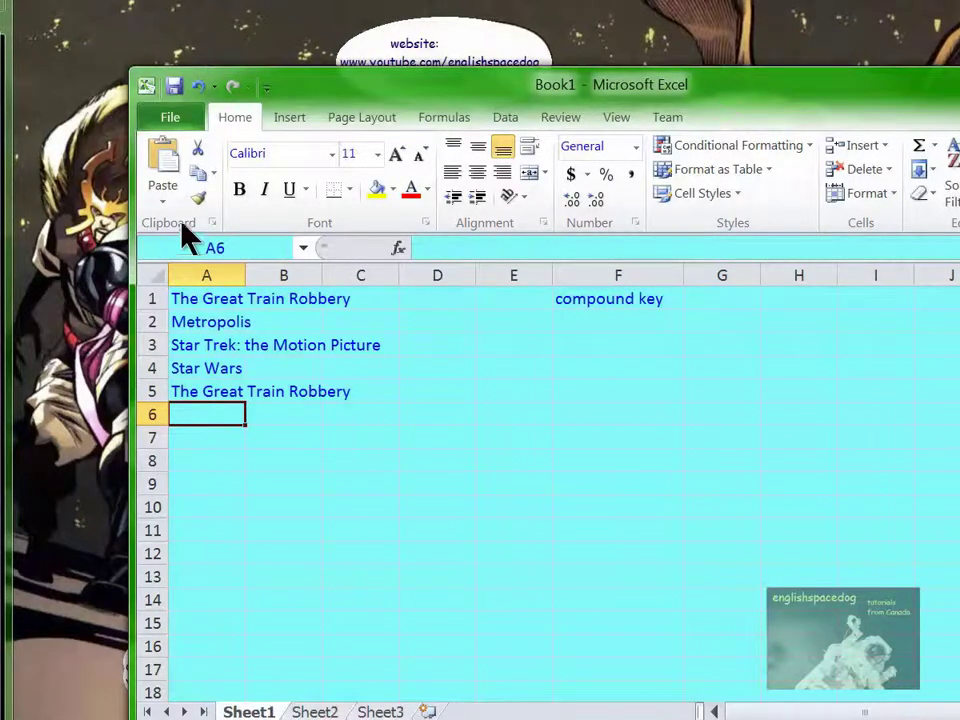
left_click_drag(245, 272, 394, 282)
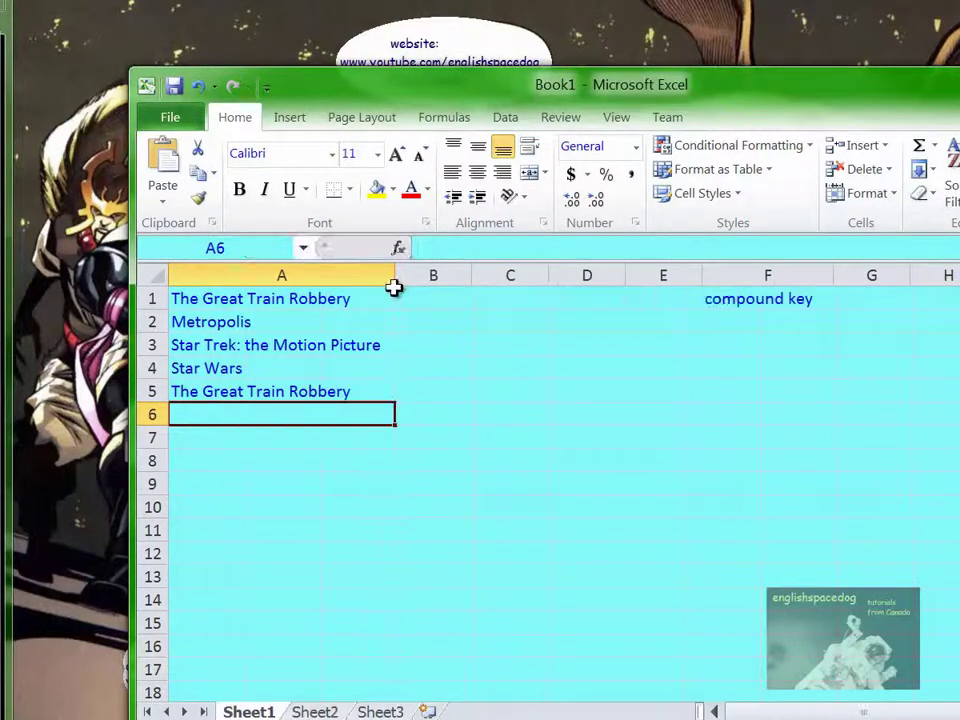
Step: Enter the years for the two Great Train Robbery entries: 1910 in B1 and 1934 in B5
left_click(403, 296)
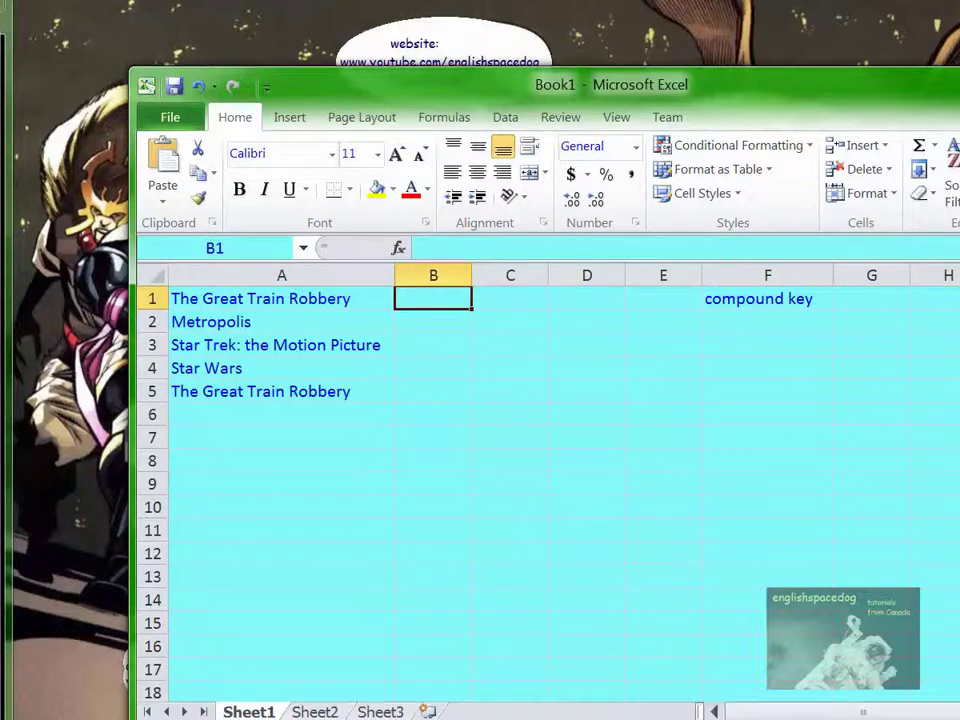
type("1910")
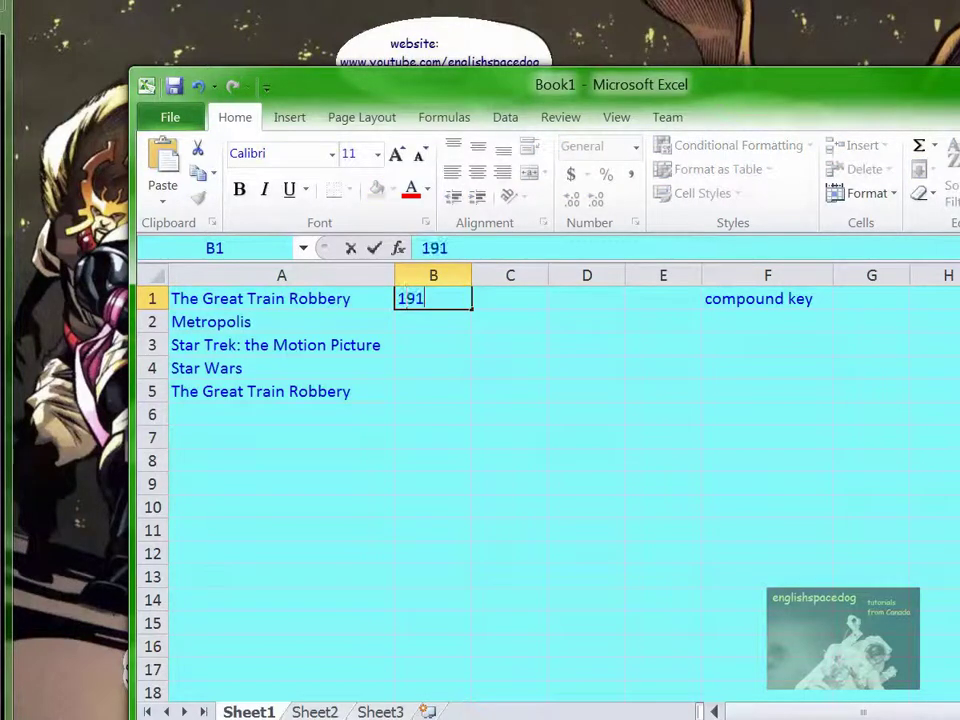
key("Return")
key("Return")
key("Return")
key("Return")
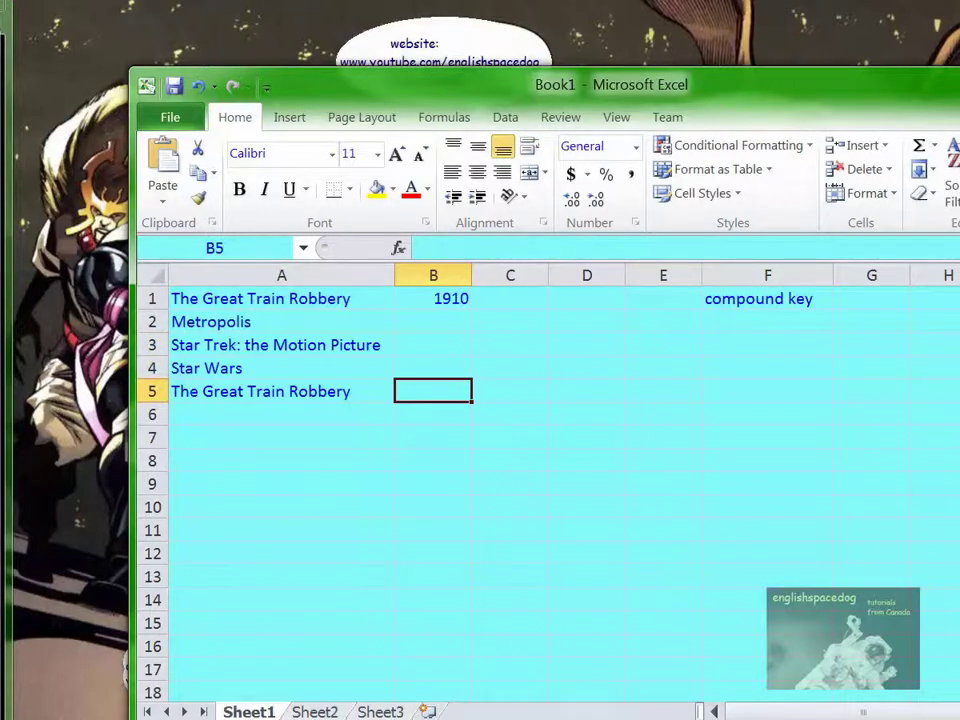
type("1934")
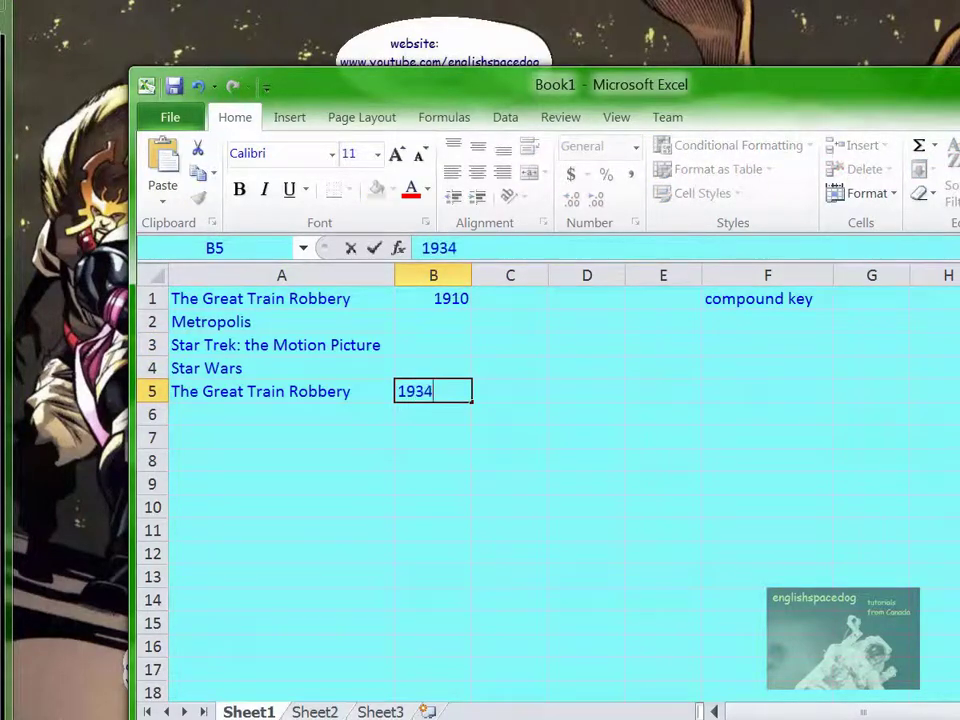
key("Return")
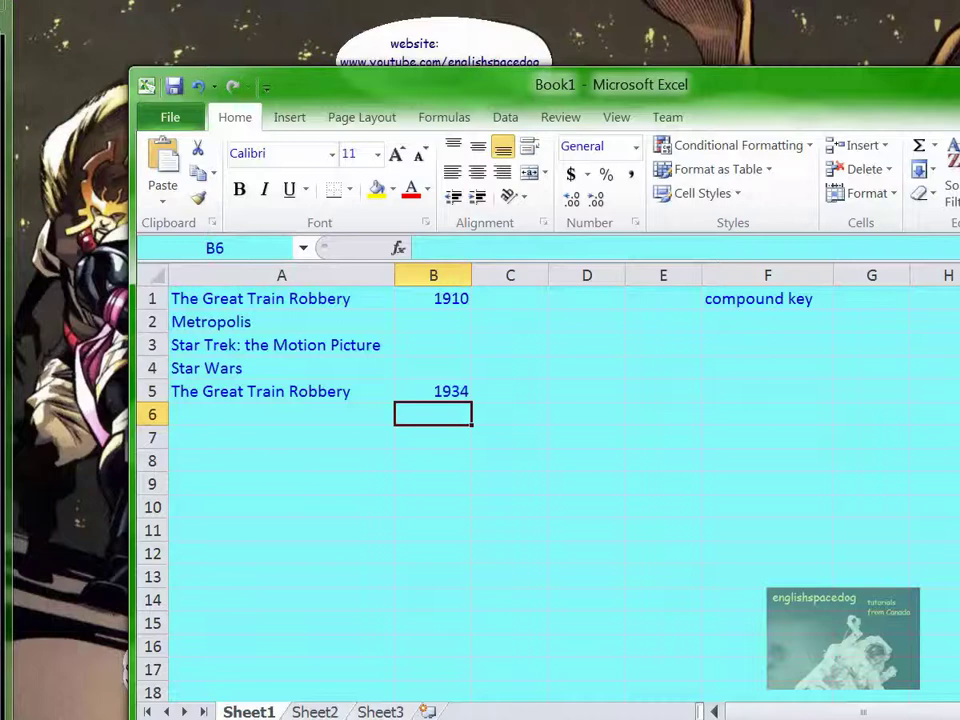
Step: Fill in the remaining years in column B: 1910 for Metropolis, 1979 for Star Trek, and 1977 for Star Wars
key("Up")
key("Up")
key("Up")
key("Up")
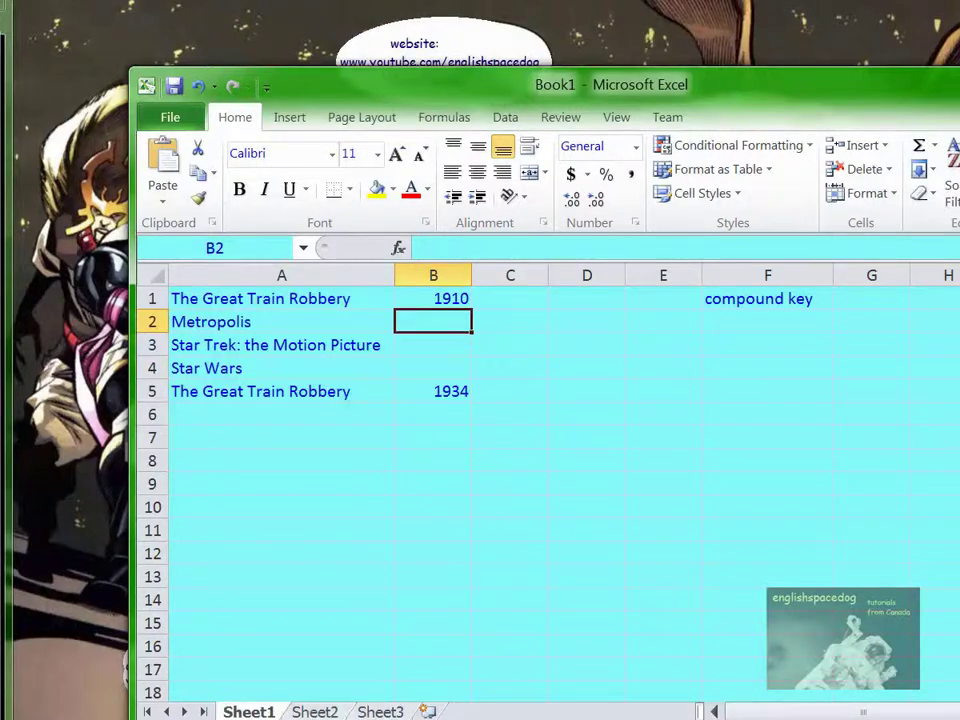
type("1910")
key("Return")
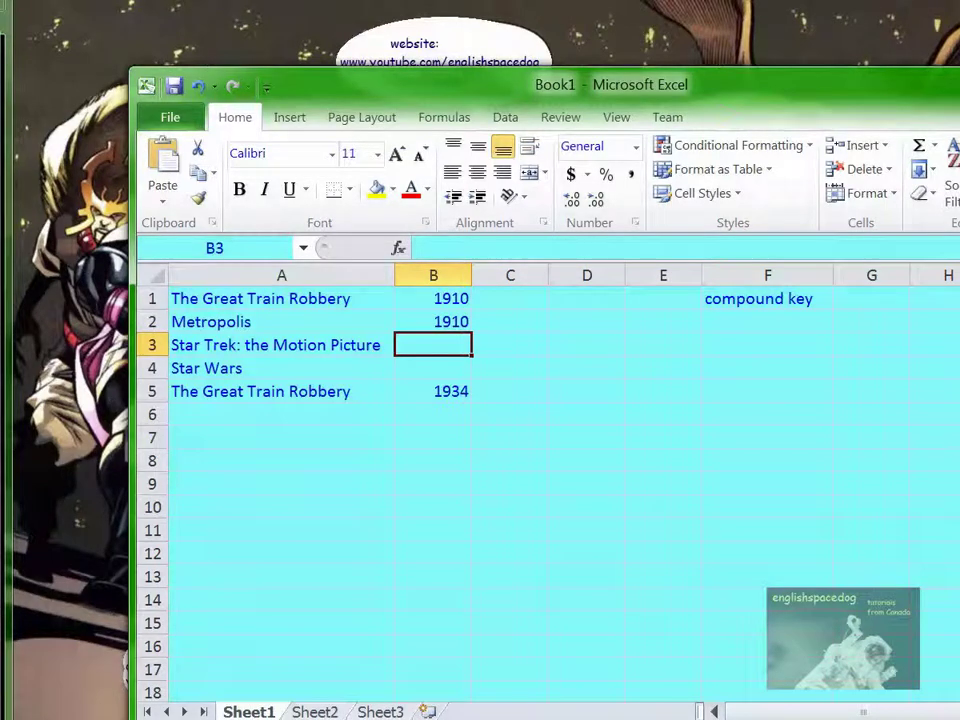
type("1979")
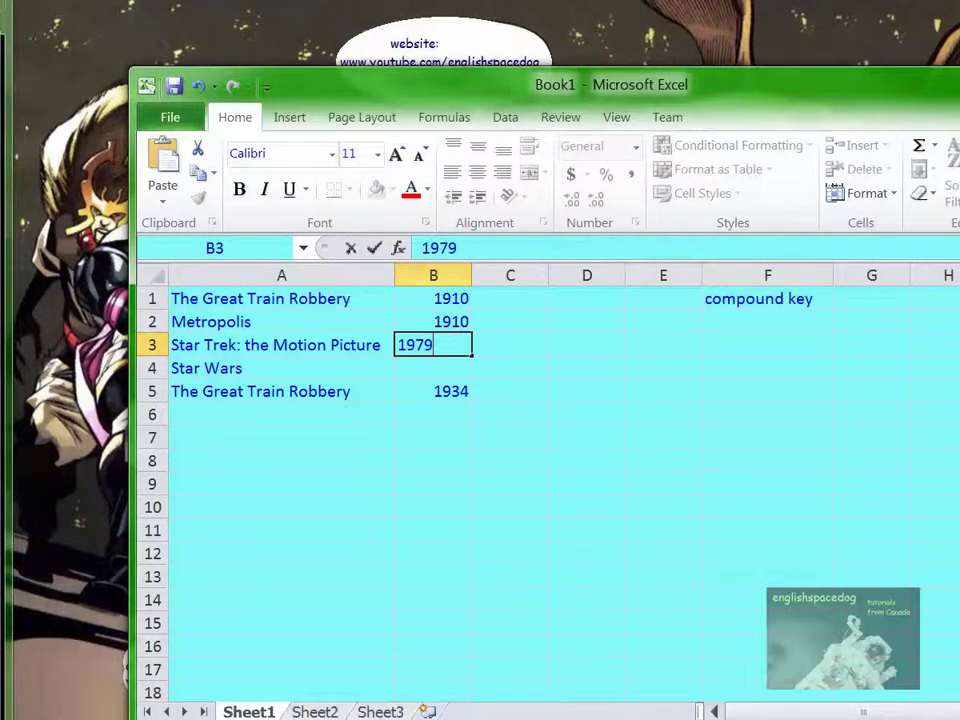
key("Return")
type("1")
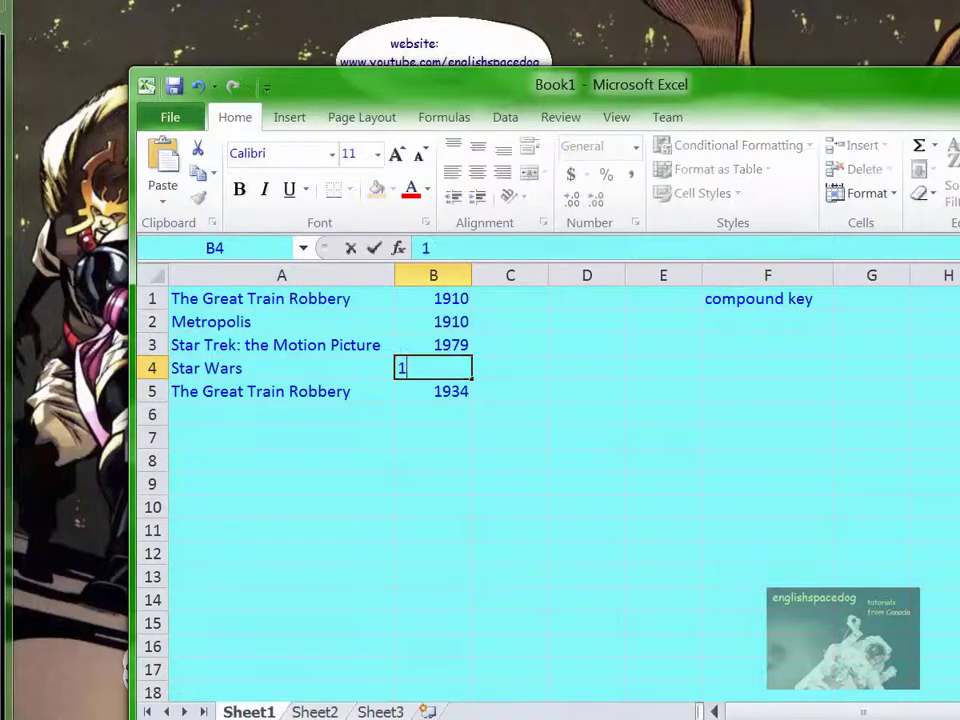
type("977")
key("Return")
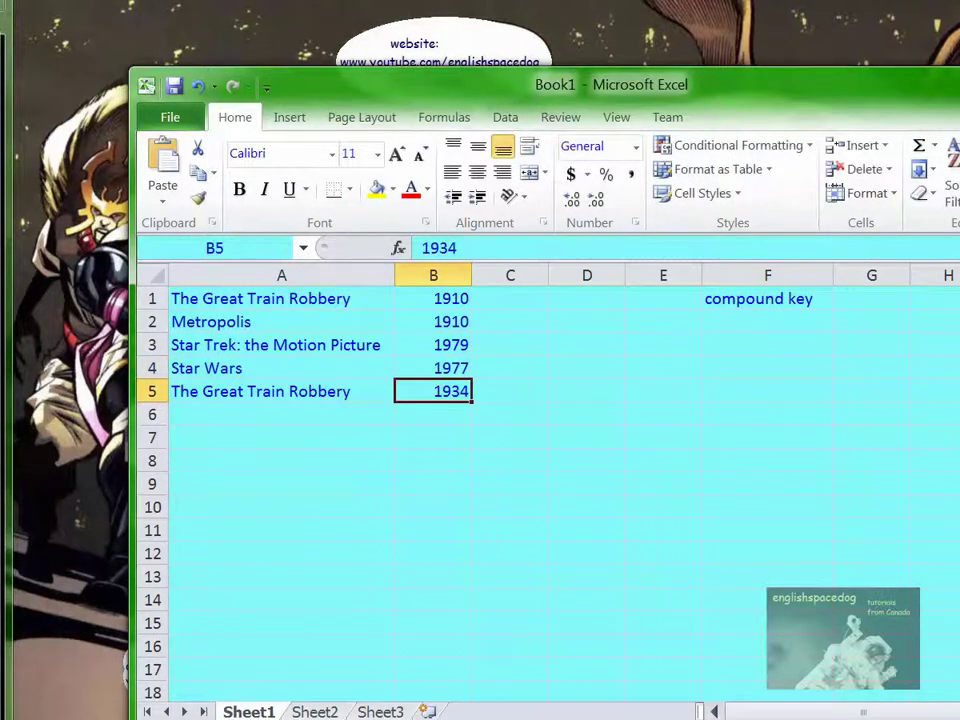
Step: Add "Broadway Melody" in cell A6 with the year 1934 in B6
left_click(282, 414)
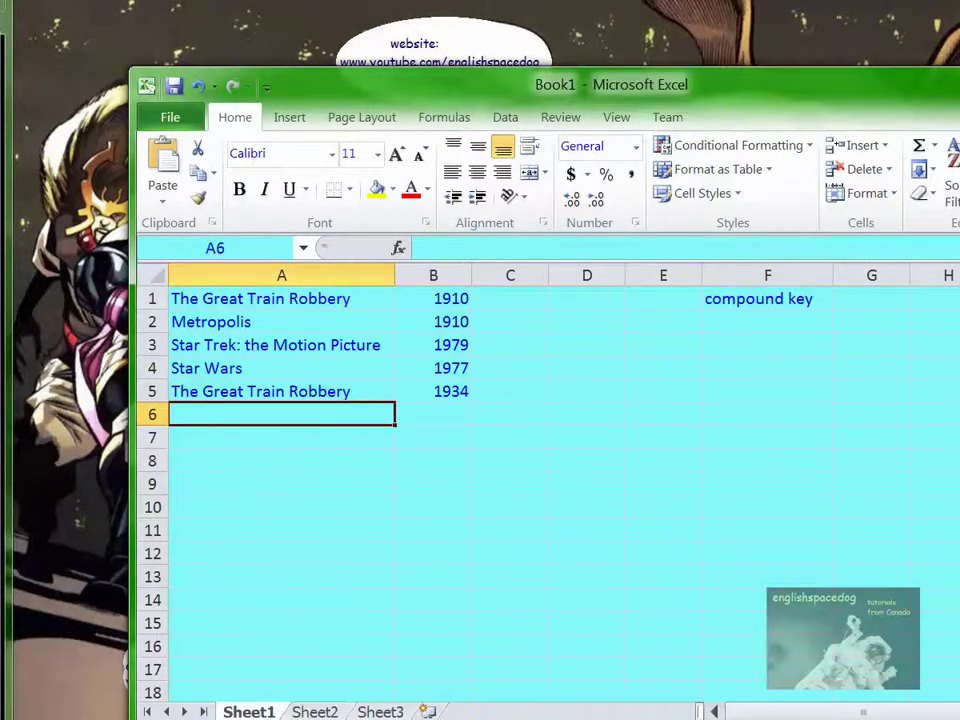
type("Broad")
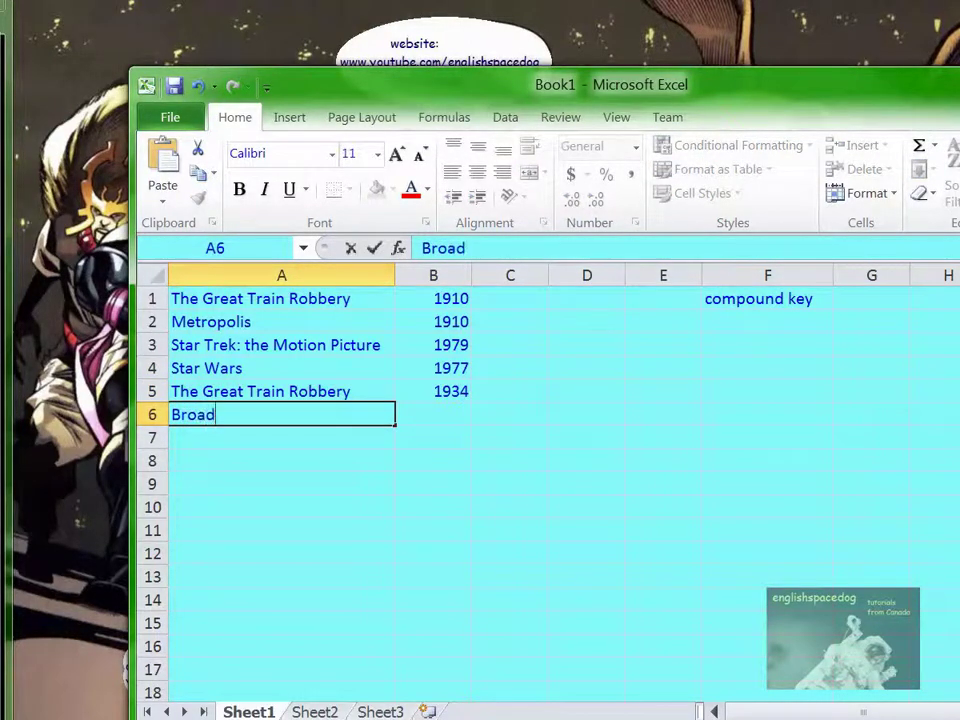
type("way Me")
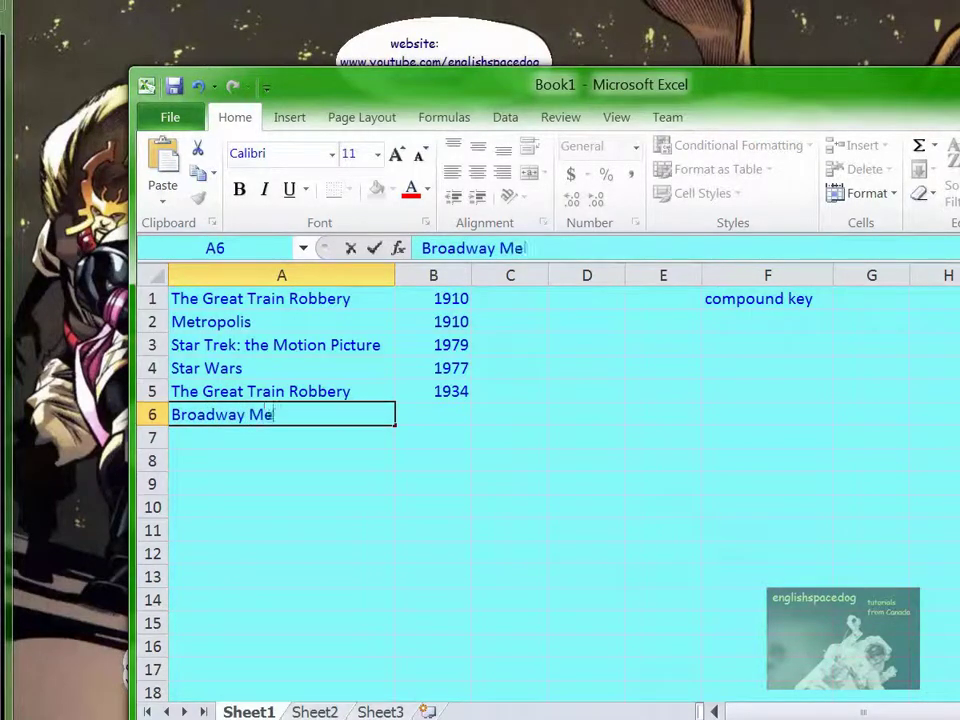
type("lody")
key("Return")
left_click(282, 414)
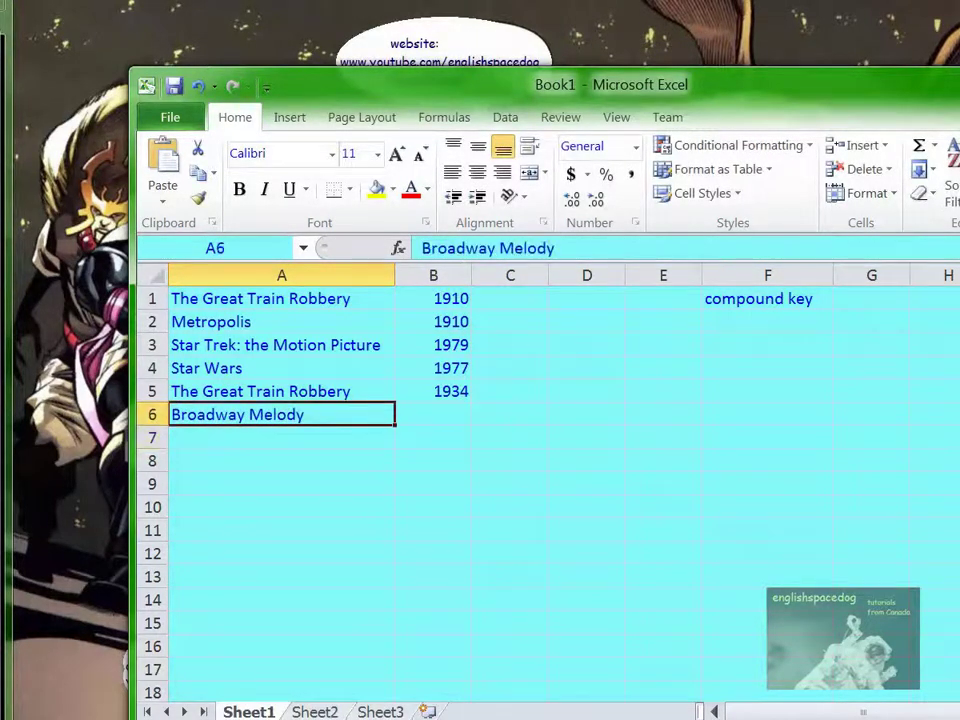
key("Right")
type("1")
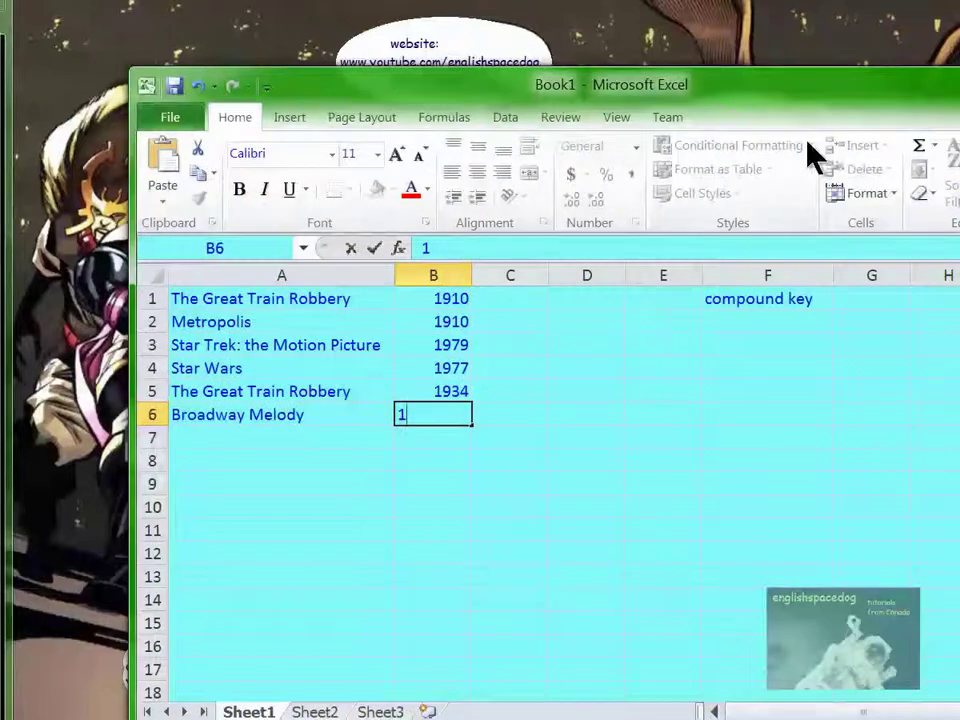
type("934")
key("Return")
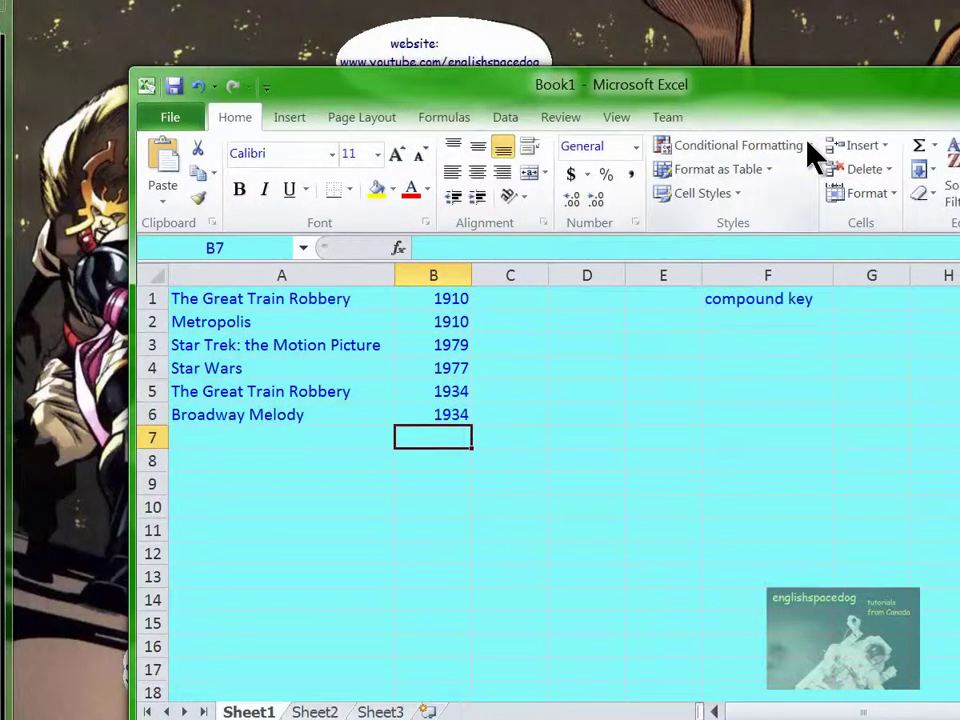
Step: Copy "compound key" from F1 into A7 and enter 2000 beside it in B7
left_click(520, 329)
left_click(729, 300)
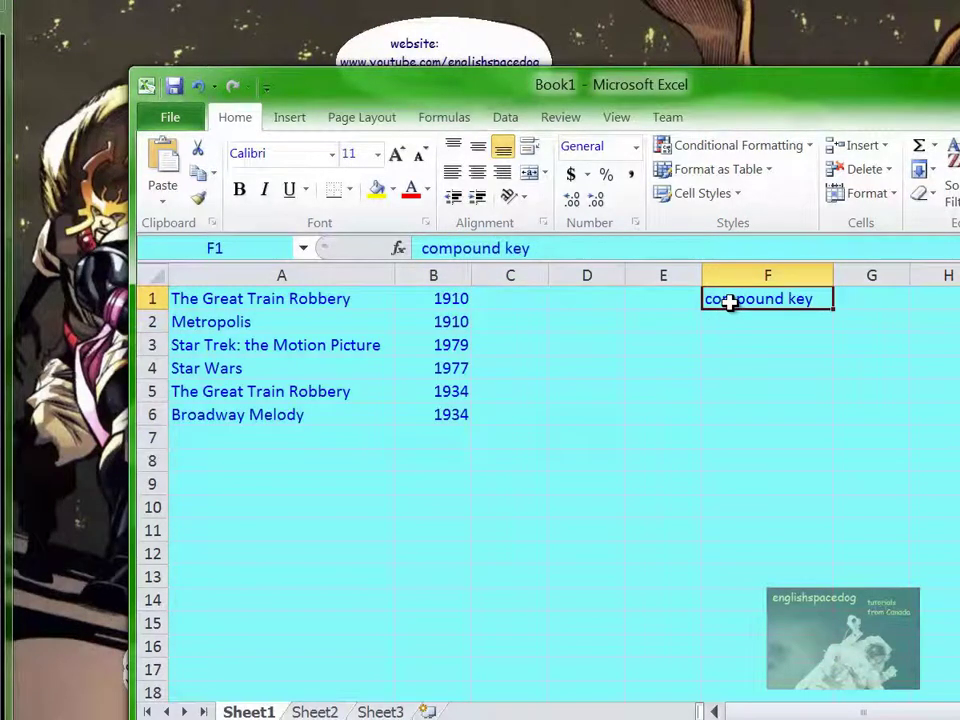
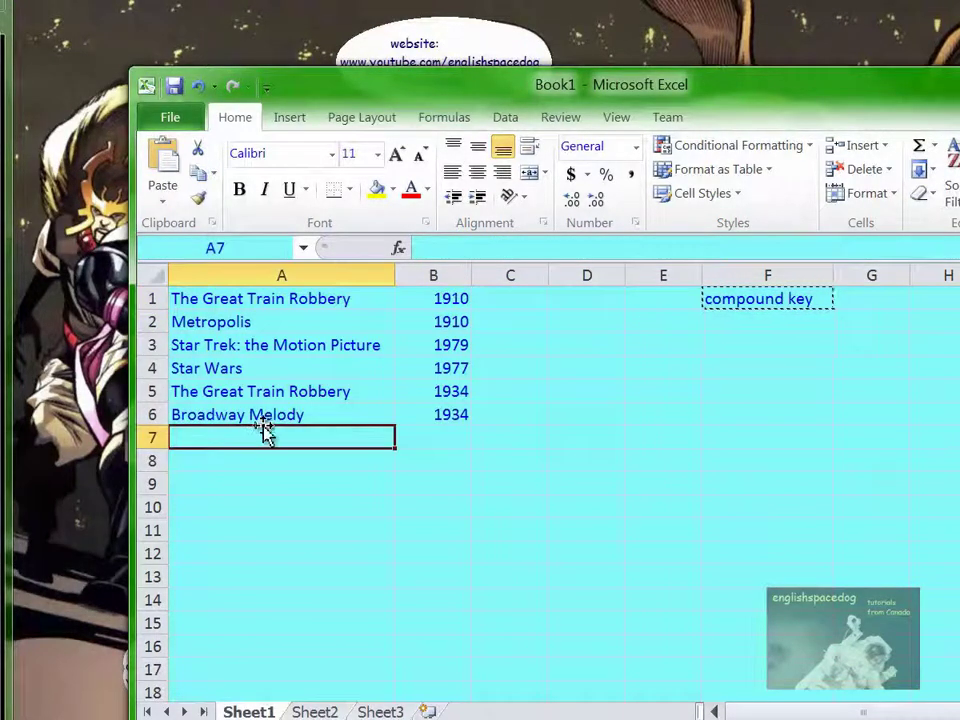
type("compound key")
left_click(440, 436)
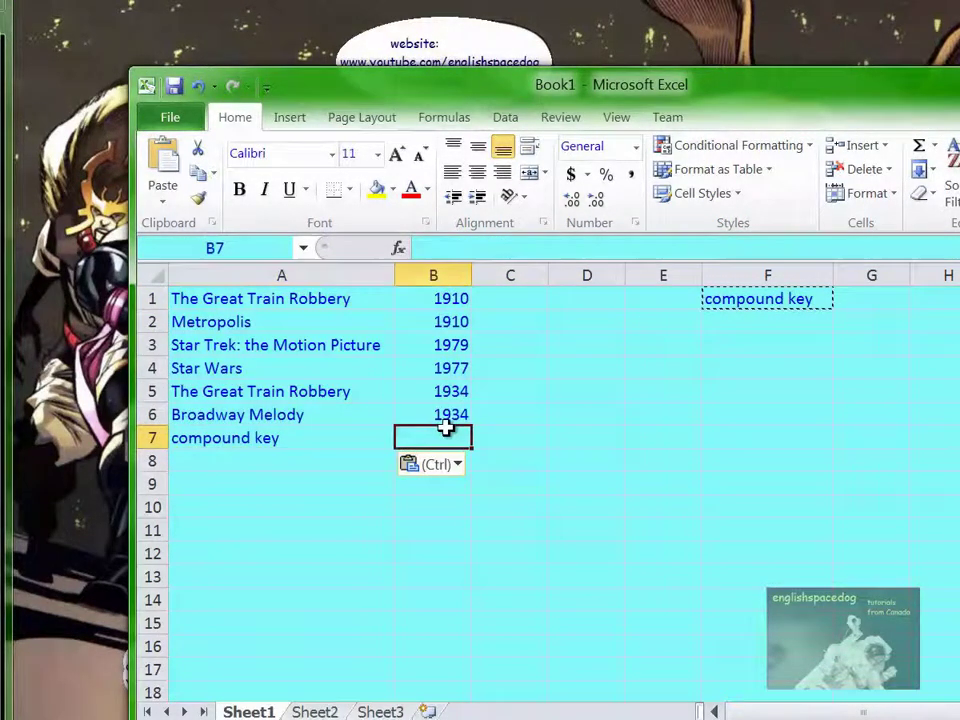
type("2000")
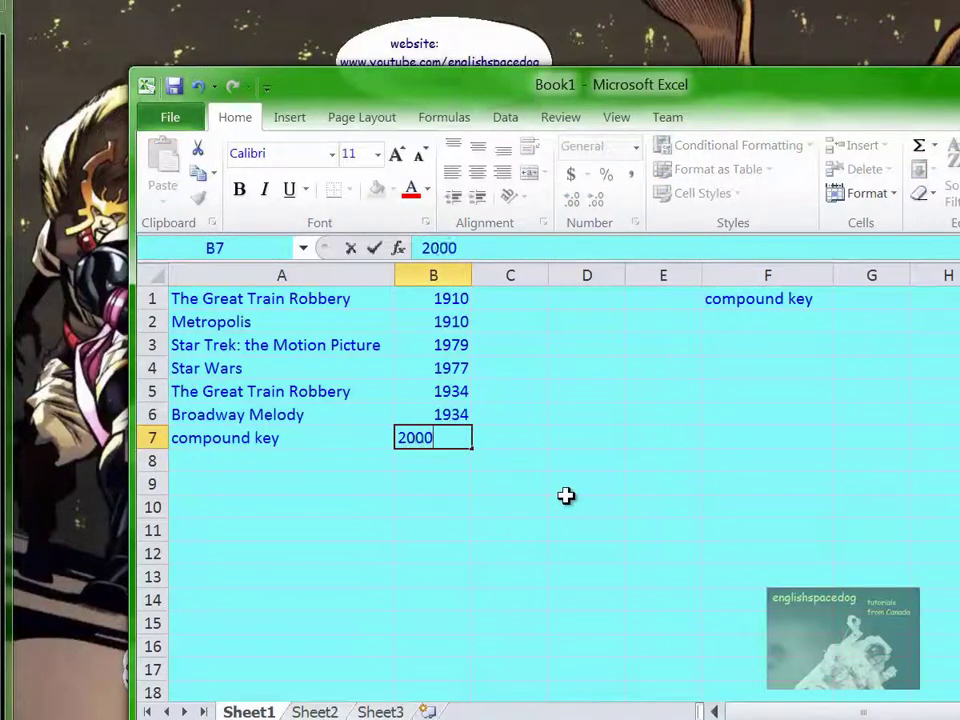
key("Return")
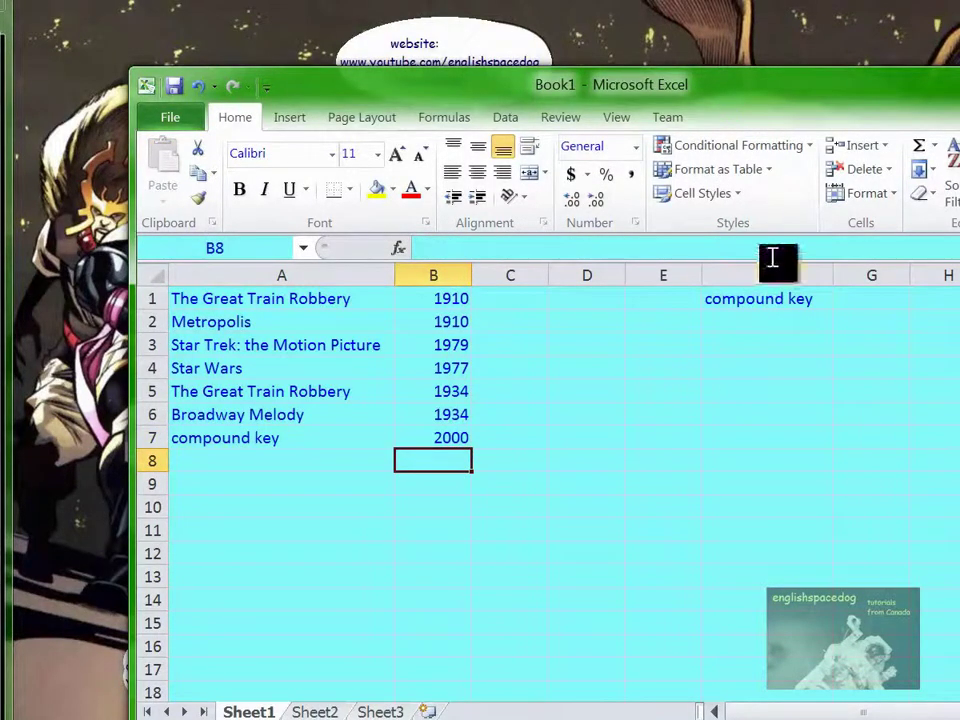
Step: Delete column F, which holds the original "compound key" text
right_click(764, 276)
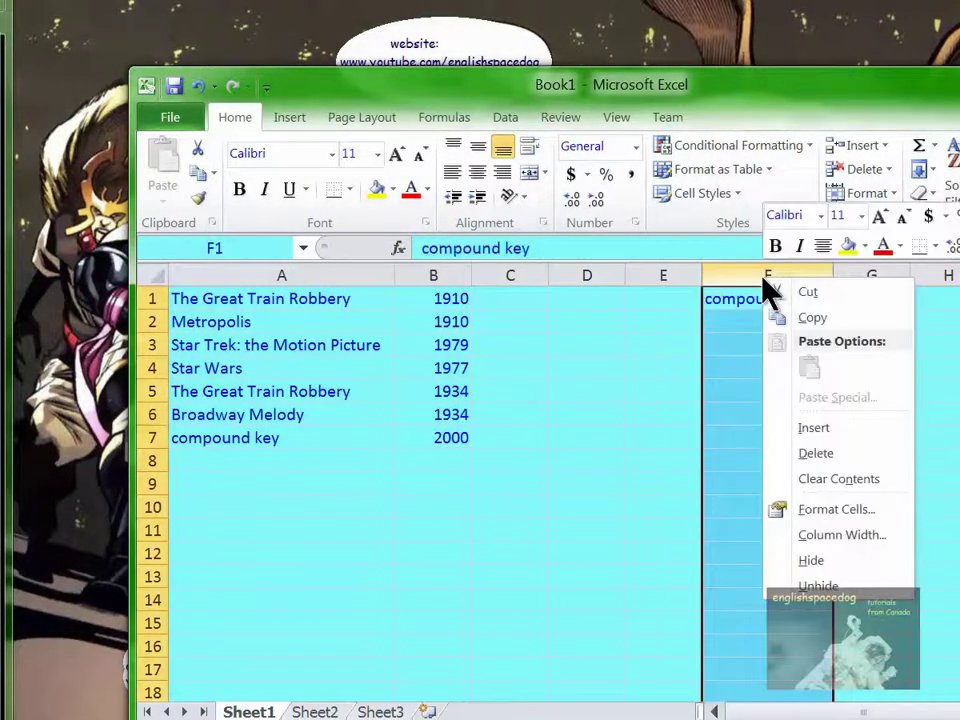
left_click(815, 453)
left_click(566, 451)
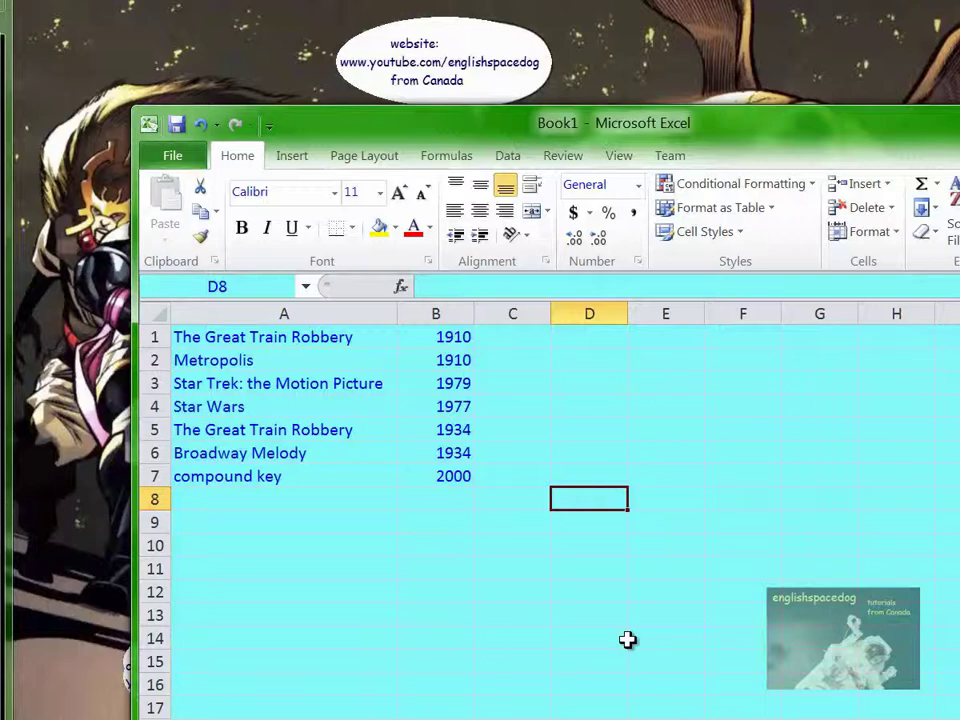
Step: Insert a blank row above the first movie and enter the heading "Movie" in A1
left_click(512, 377)
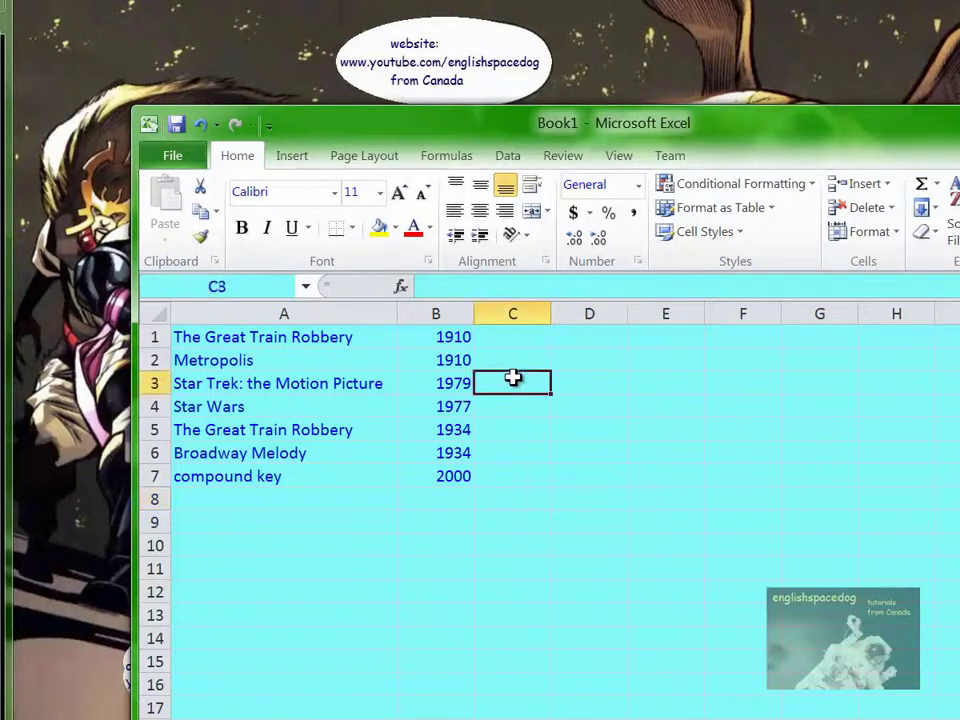
left_click(531, 336)
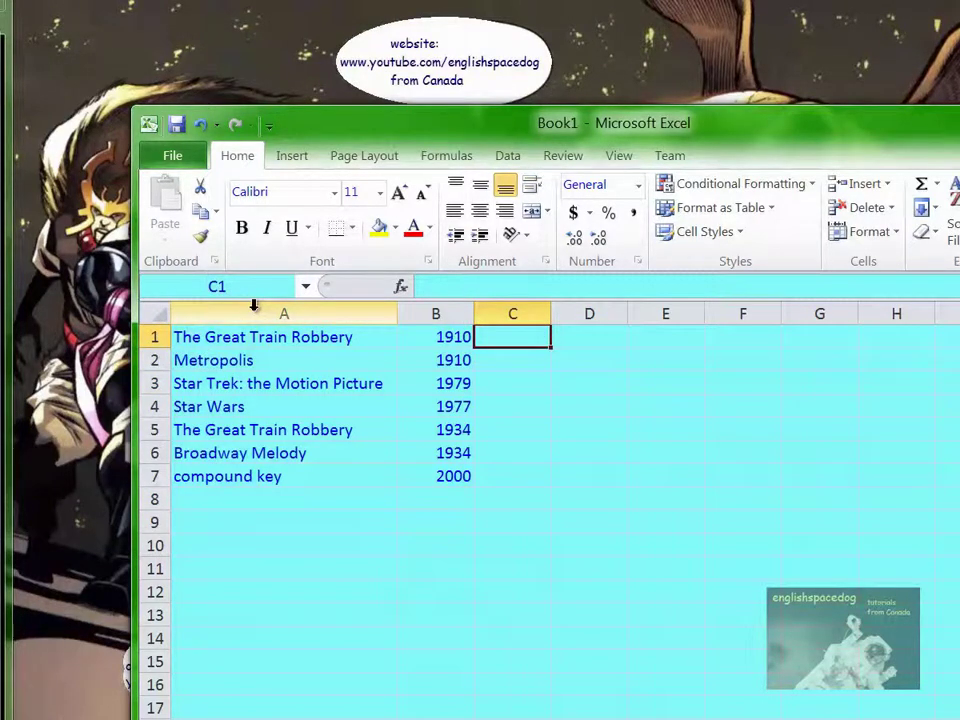
right_click(154, 337)
left_click(222, 488)
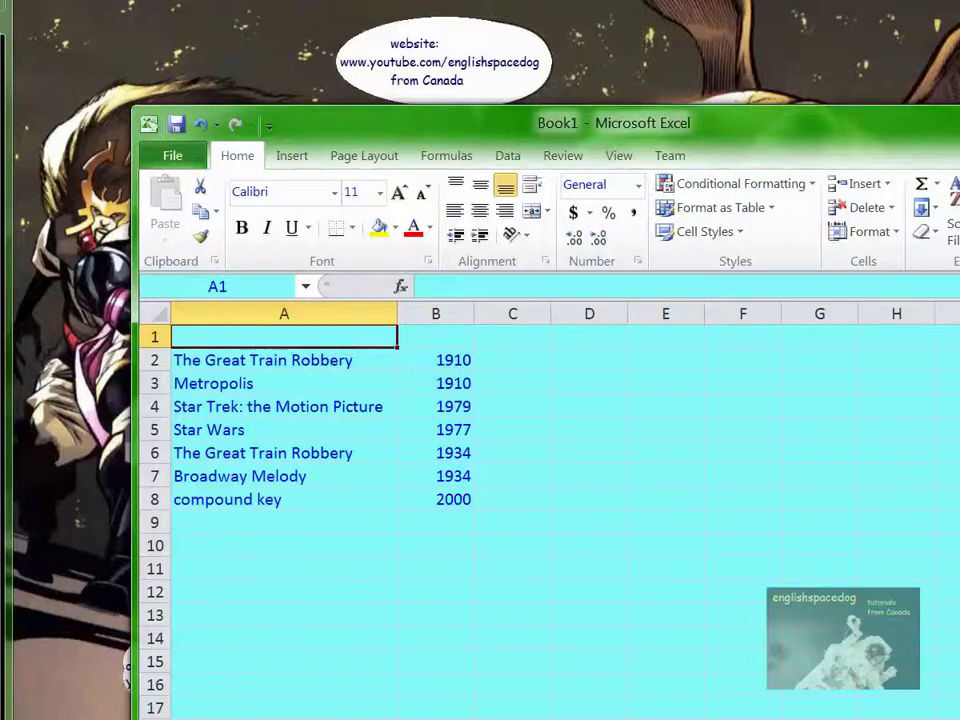
type("Movie")
key("Return")
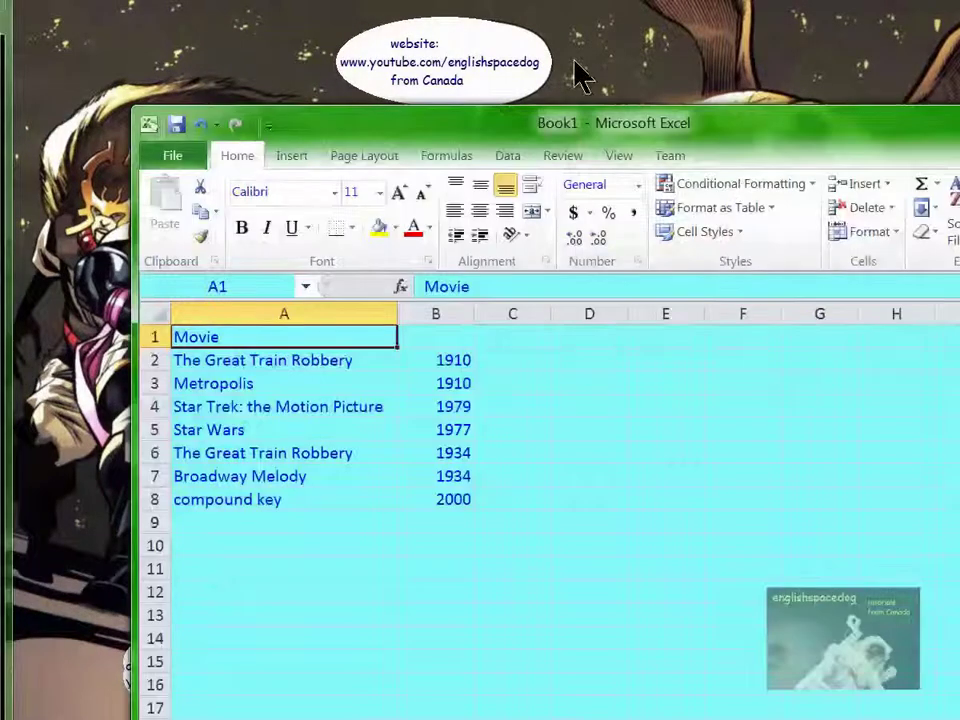
Step: Enter the heading "Year" in cell B1
key("Right")
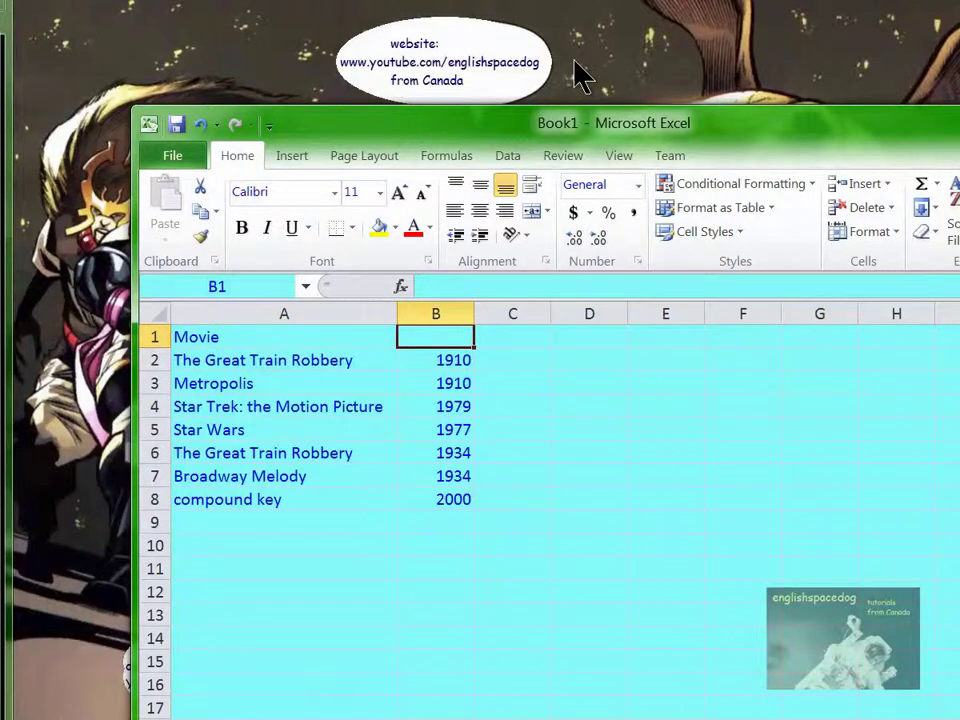
type("Year")
key("Return")
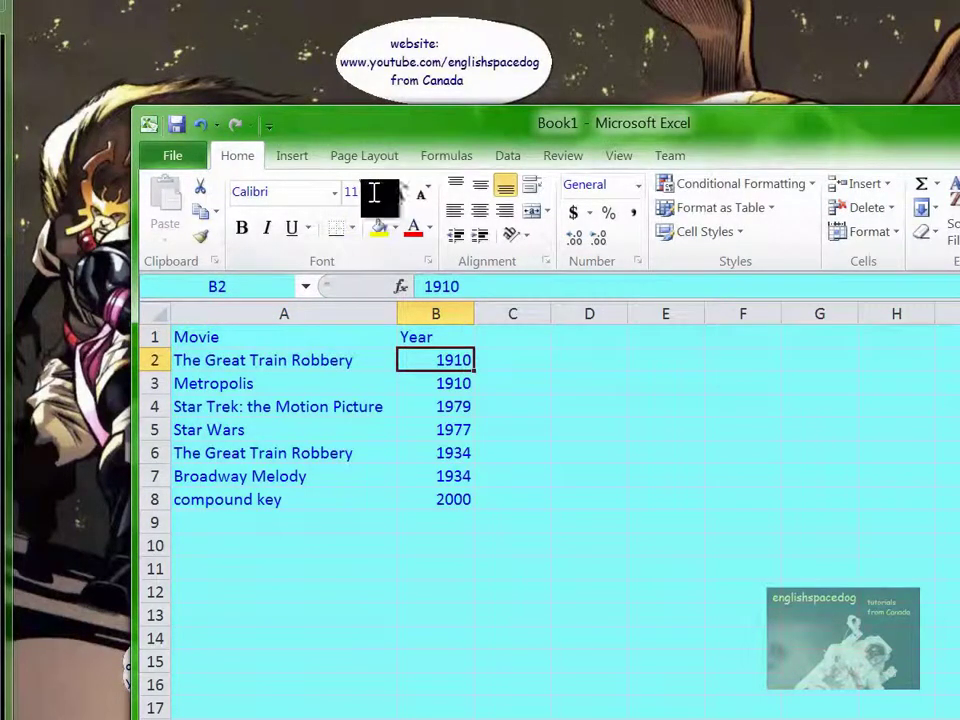
Step: Save the workbook as MOVIESZ.xlsx in the Documents library
left_click(174, 158)
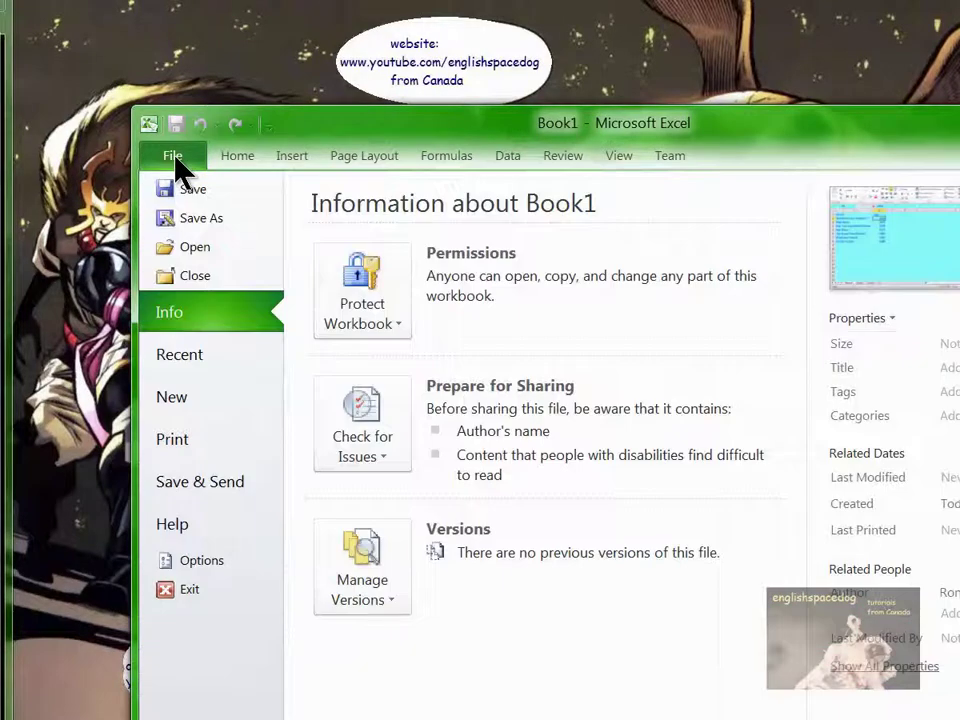
key("F12")
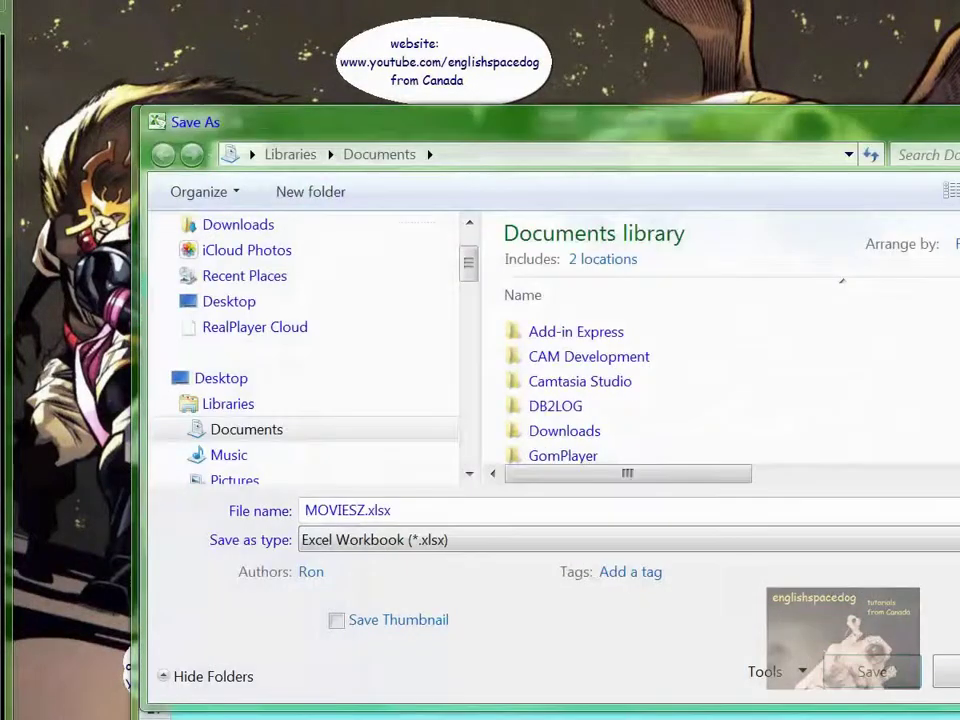
left_click(868, 672)
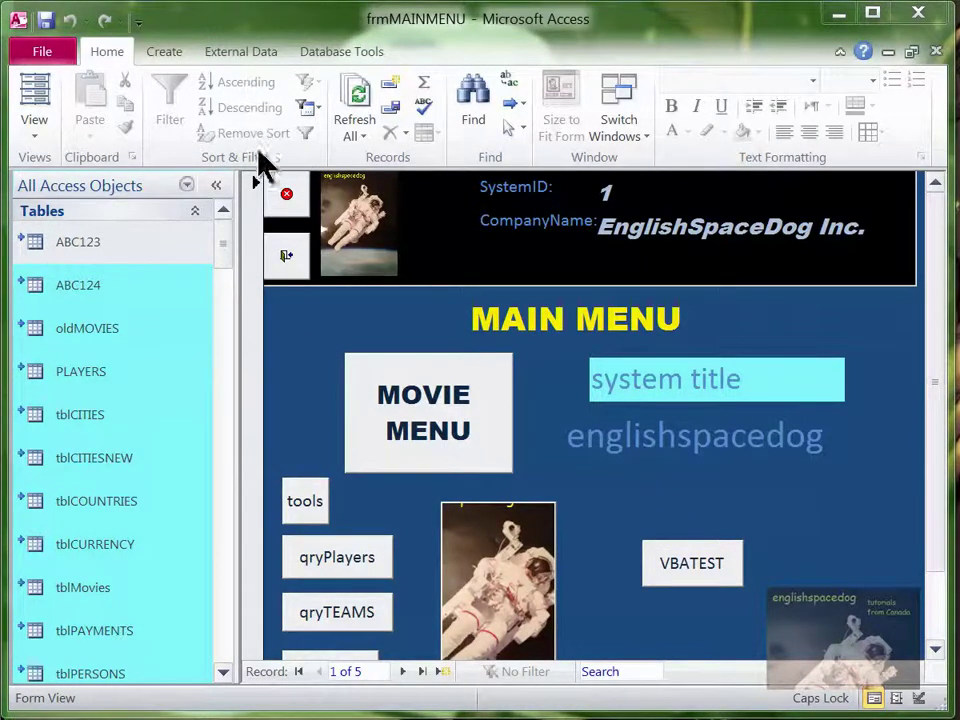
Step: Switch to Access, close the main menu form, and start importing MOVIESZ.xlsx from Documents into a new table
left_click(286, 262)
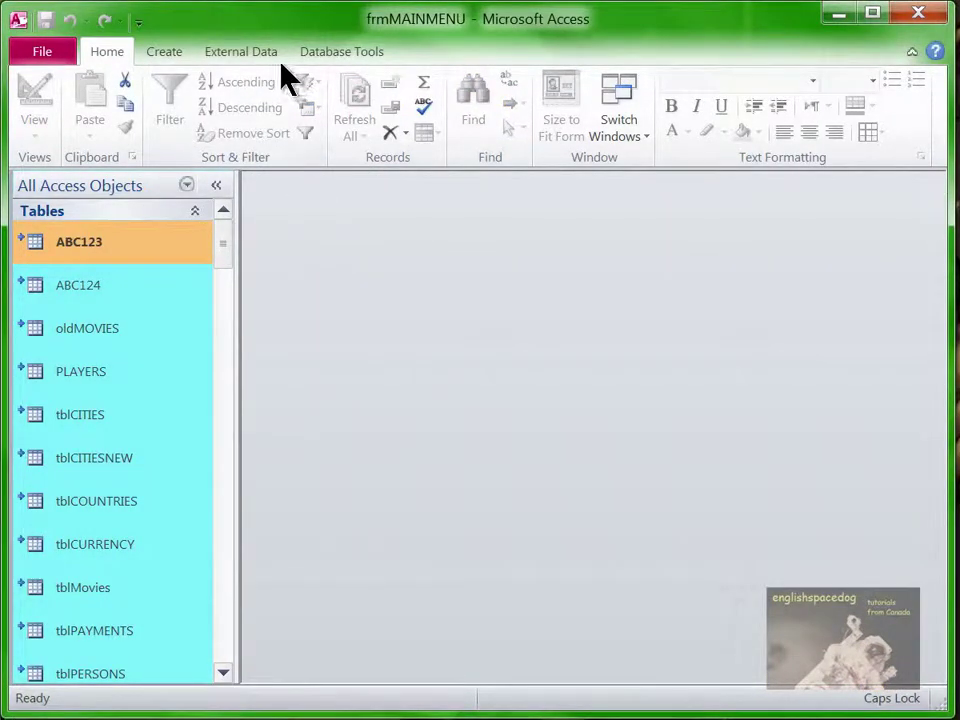
left_click(248, 53)
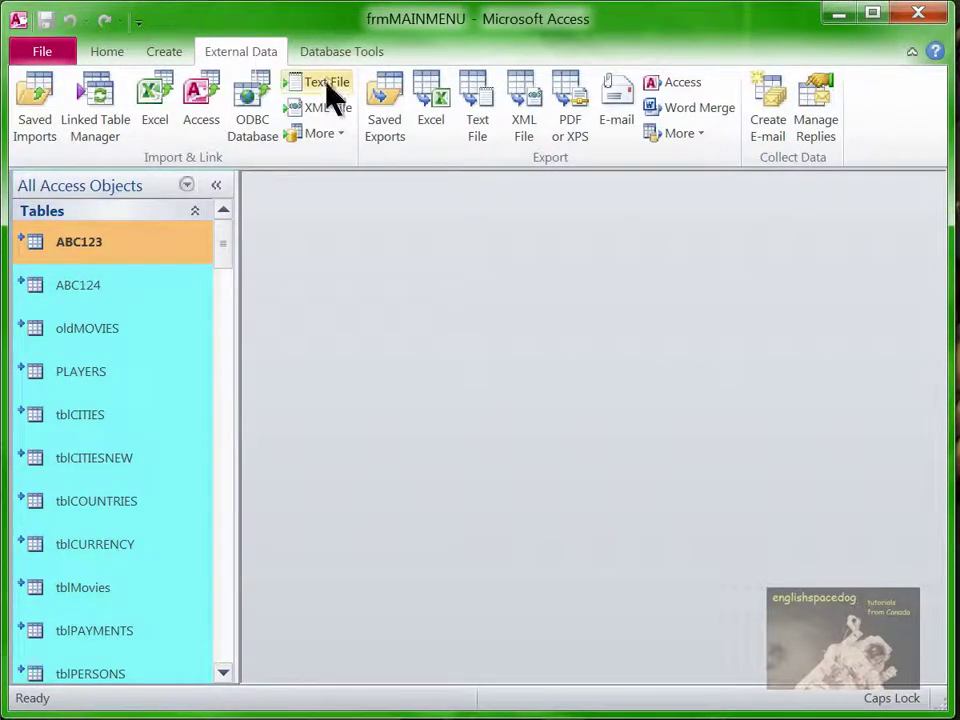
left_click(155, 115)
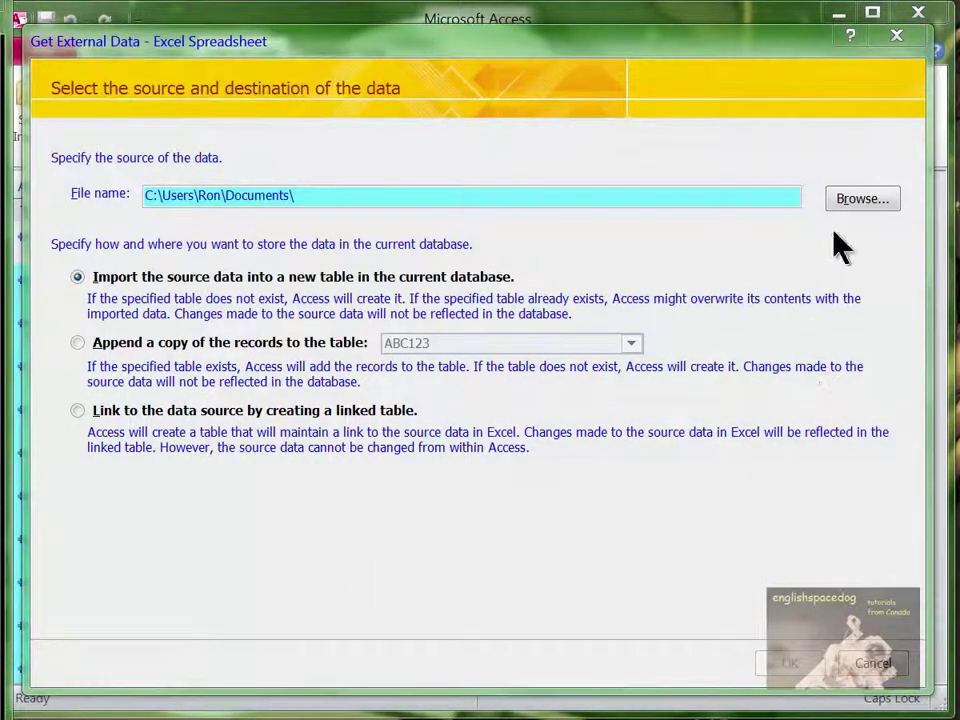
left_click(855, 210)
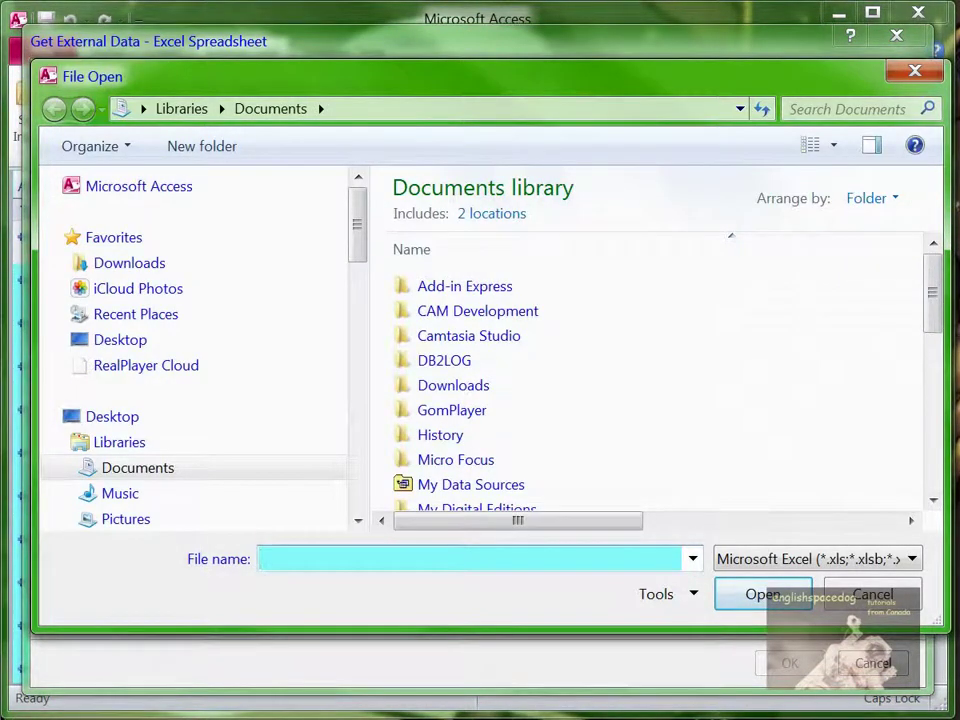
left_click_drag(940, 330, 936, 489)
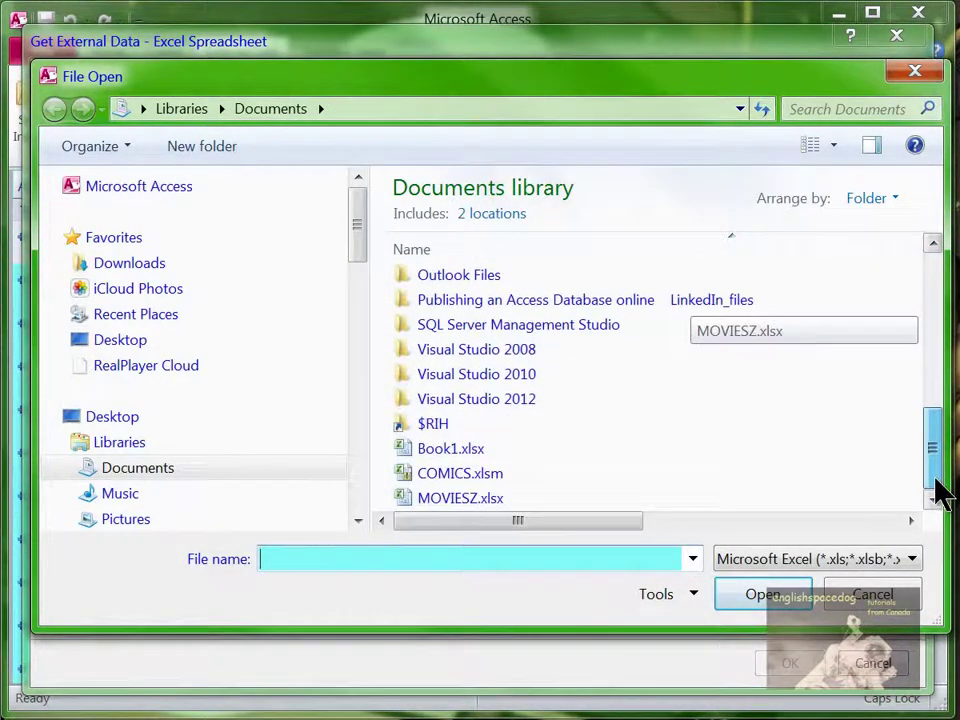
double_click(441, 500)
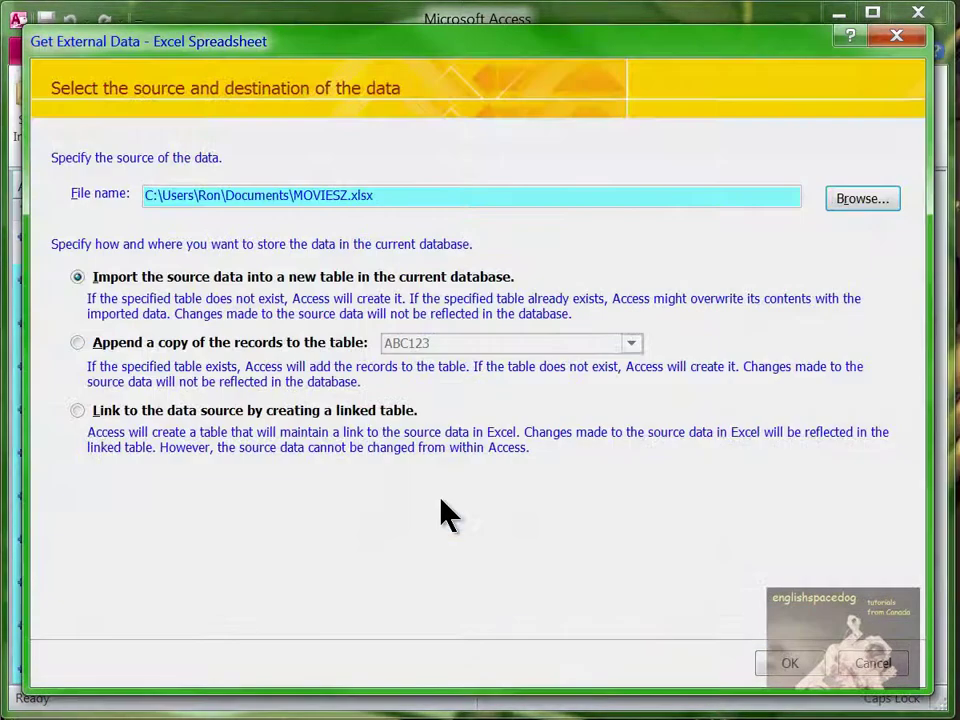
left_click(789, 663)
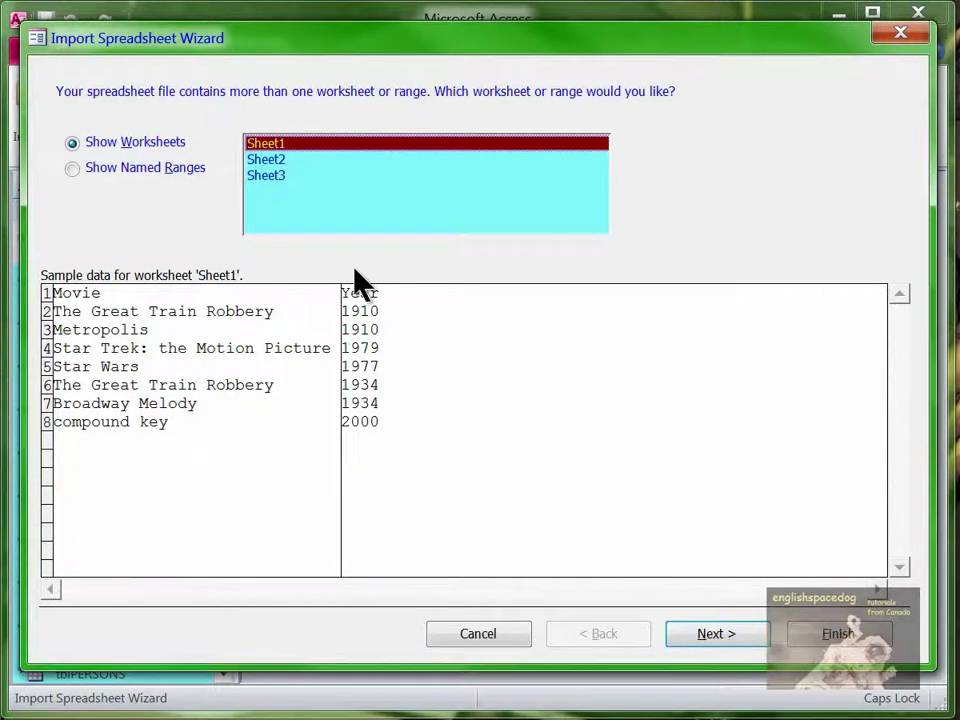
Step: Import Sheet1 with its first row as column headings and index the Movie field as Yes (Duplicates OK)
left_click(738, 641)
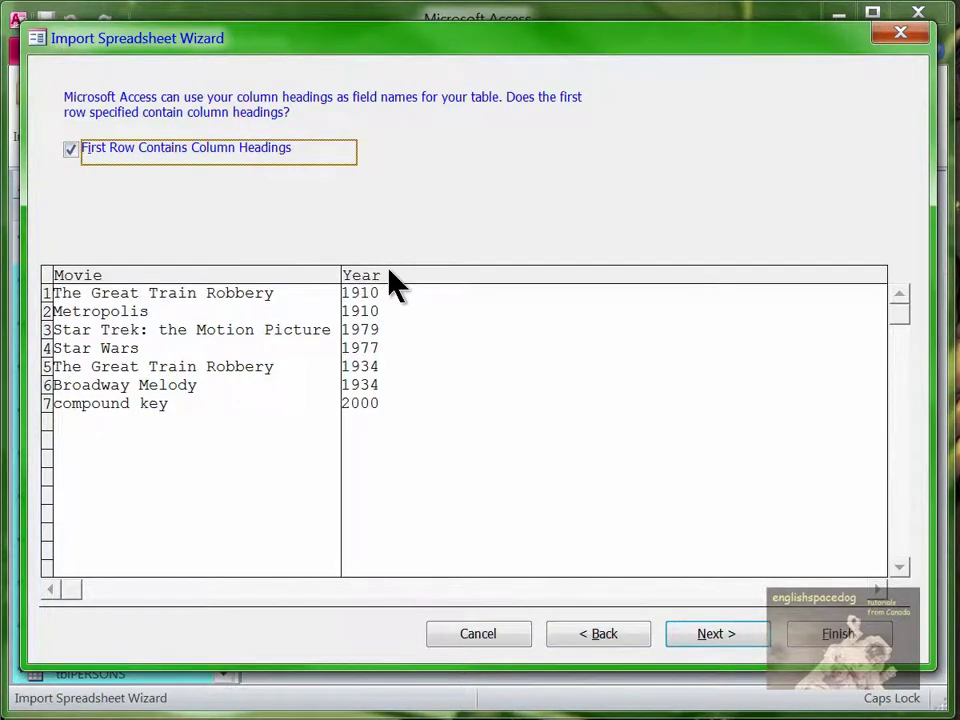
left_click(709, 640)
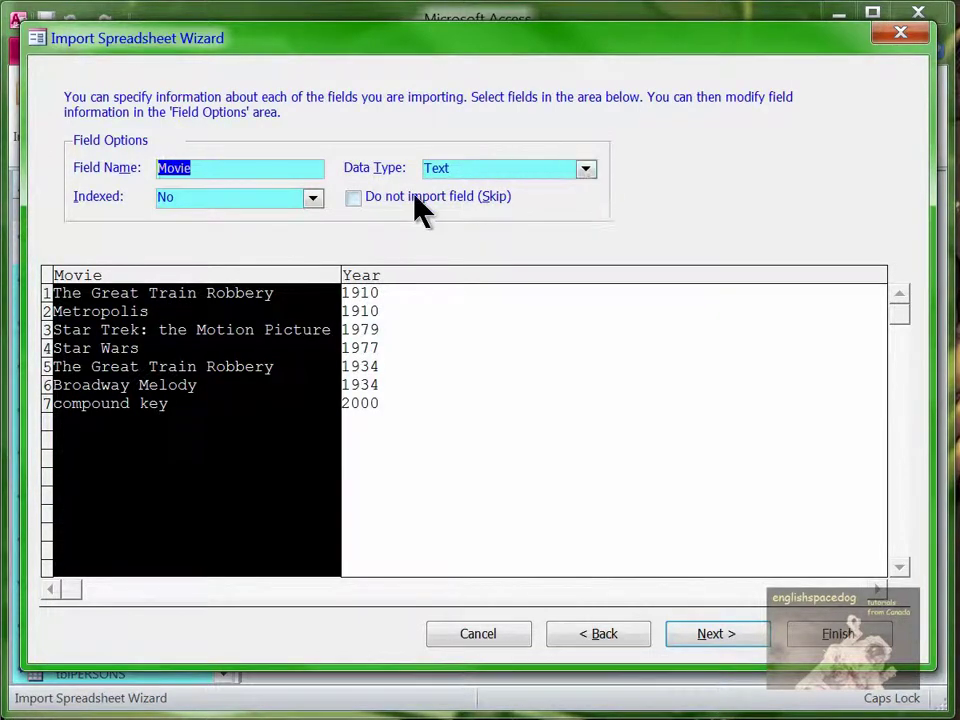
left_click(313, 200)
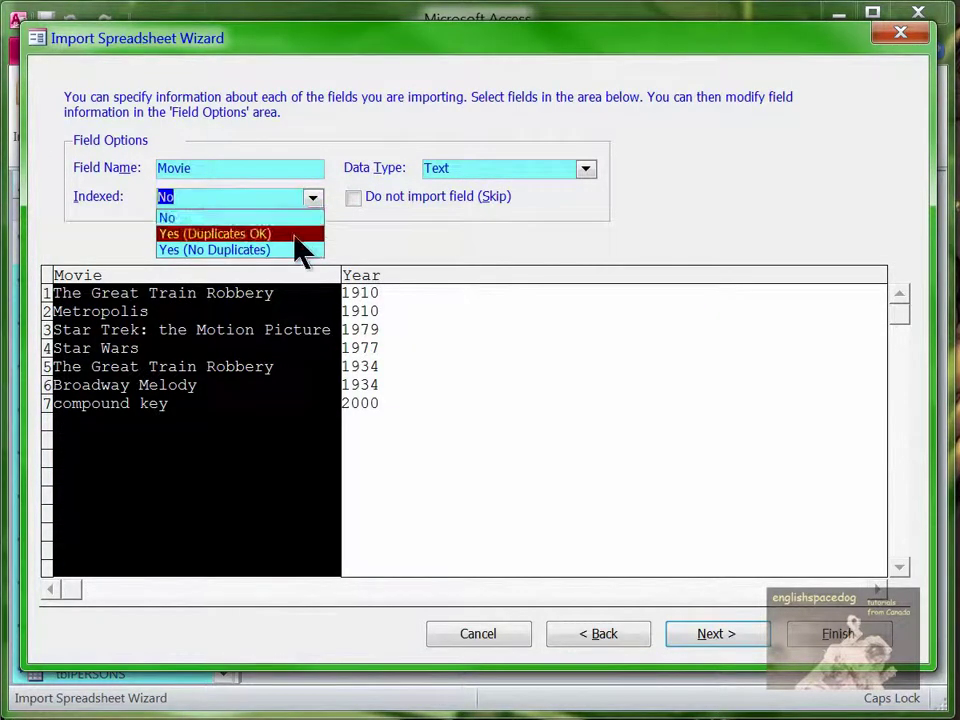
left_click(296, 236)
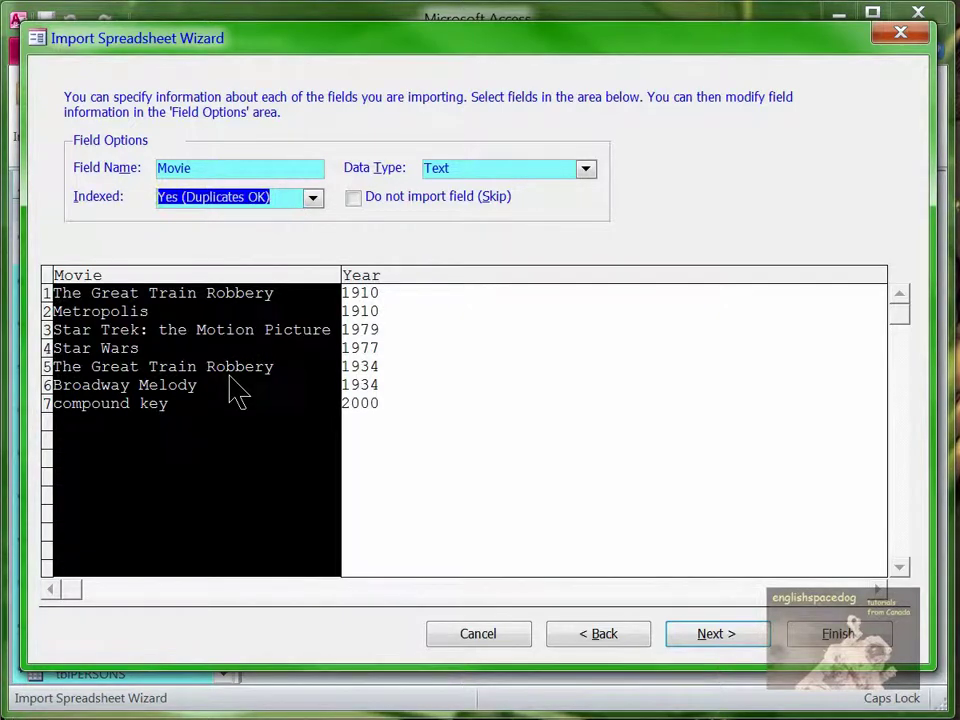
left_click(730, 648)
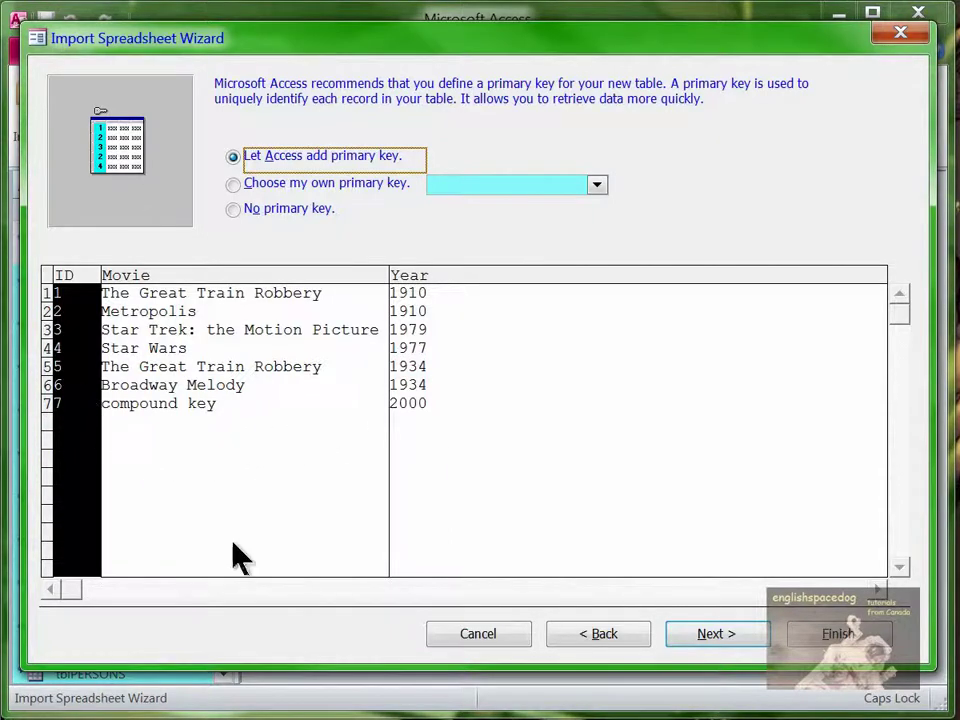
Step: Set the Year field's data type to Integer and its index to Yes (Duplicates OK) in the import field options
left_click(574, 636)
left_click(420, 422)
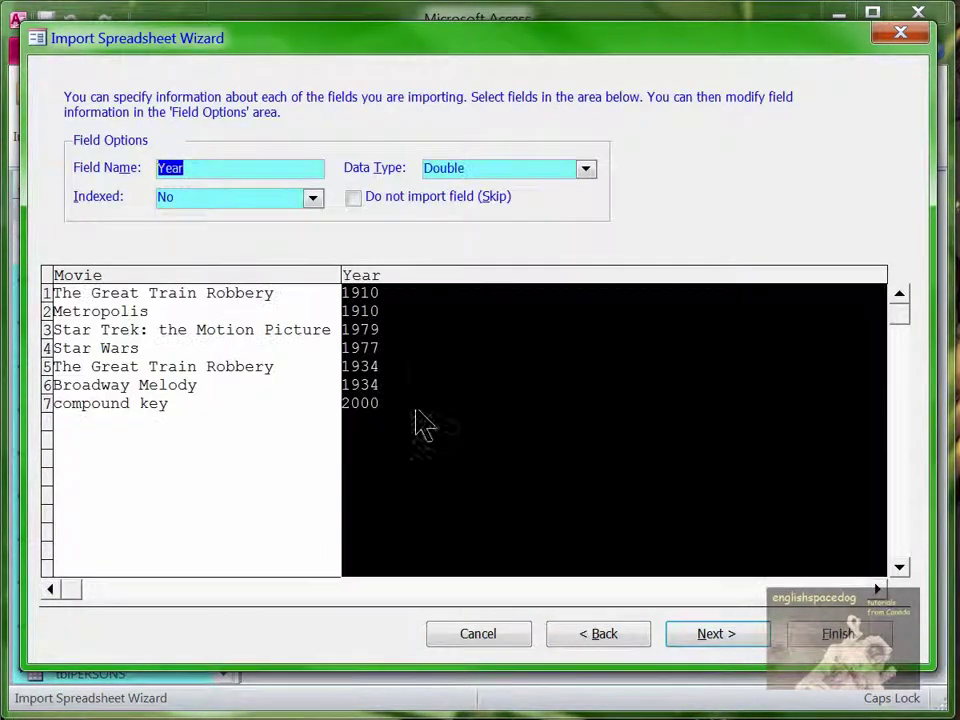
left_click(586, 170)
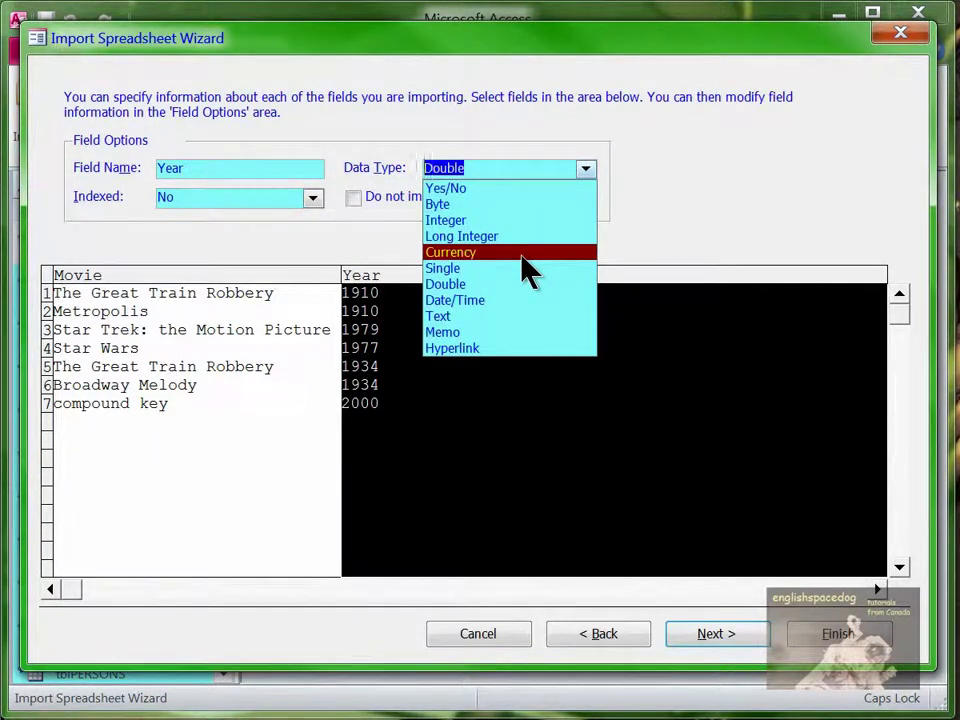
left_click(517, 225)
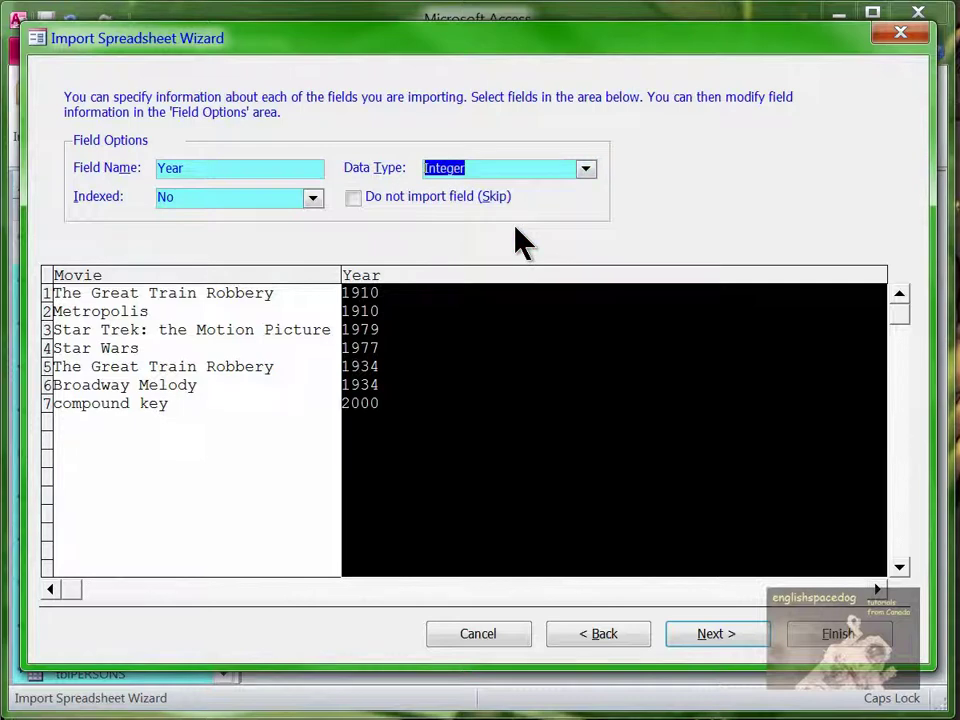
left_click(313, 197)
left_click(310, 232)
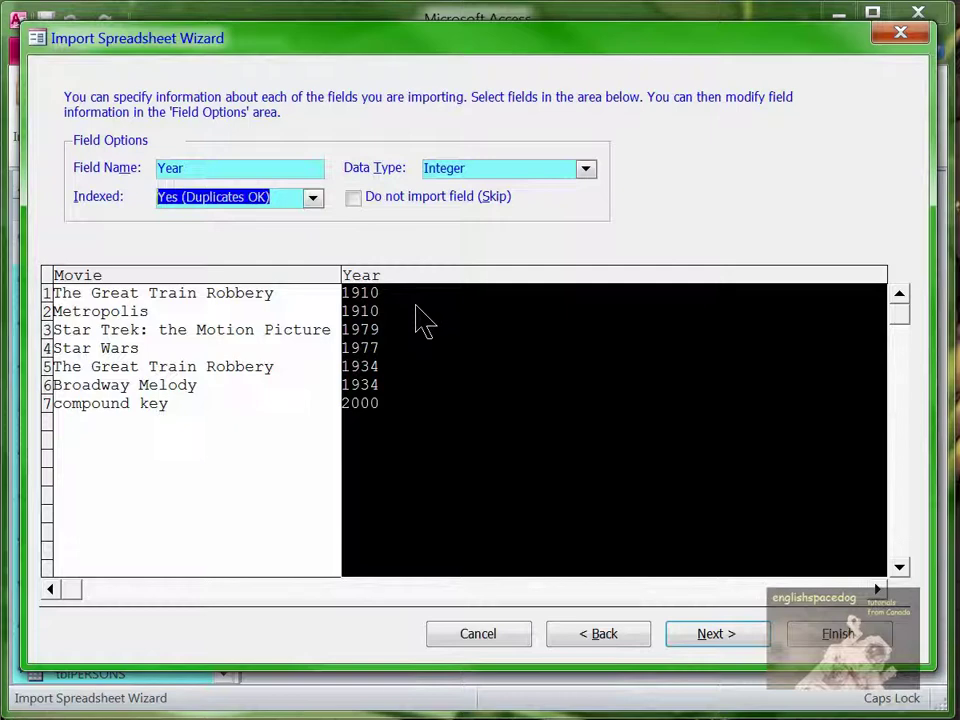
Step: Choose to import the table with no primary key
left_click(698, 644)
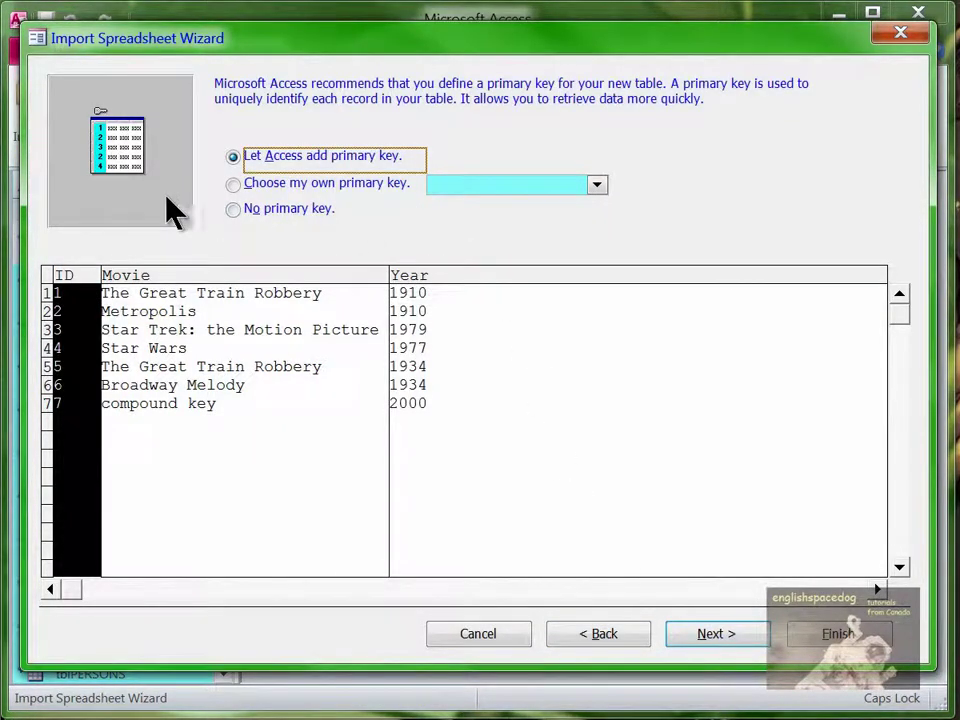
left_click(275, 220)
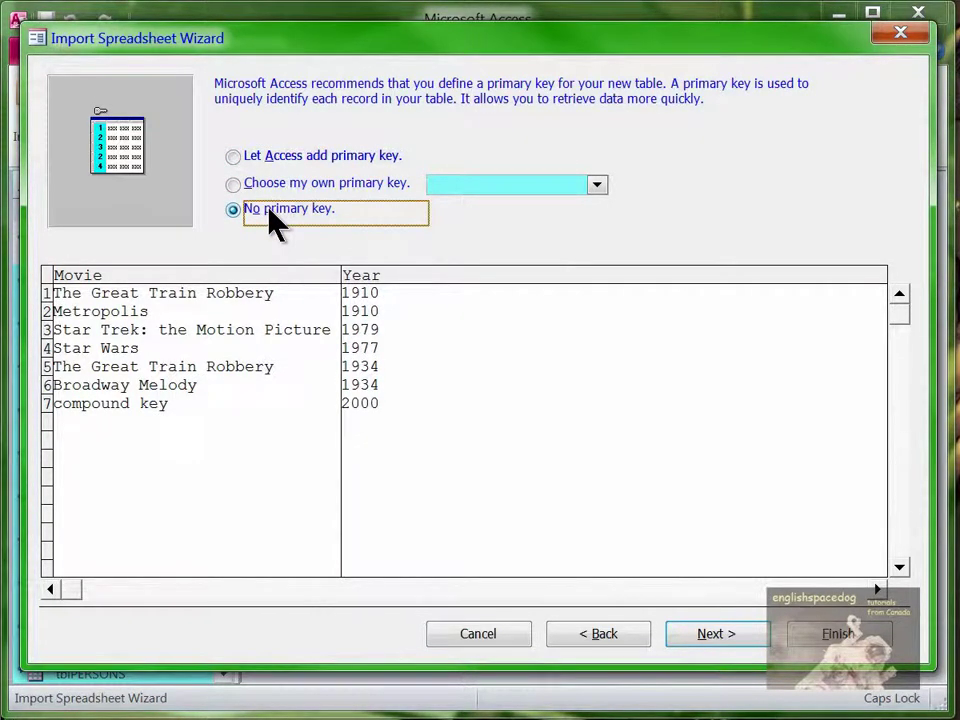
left_click(719, 633)
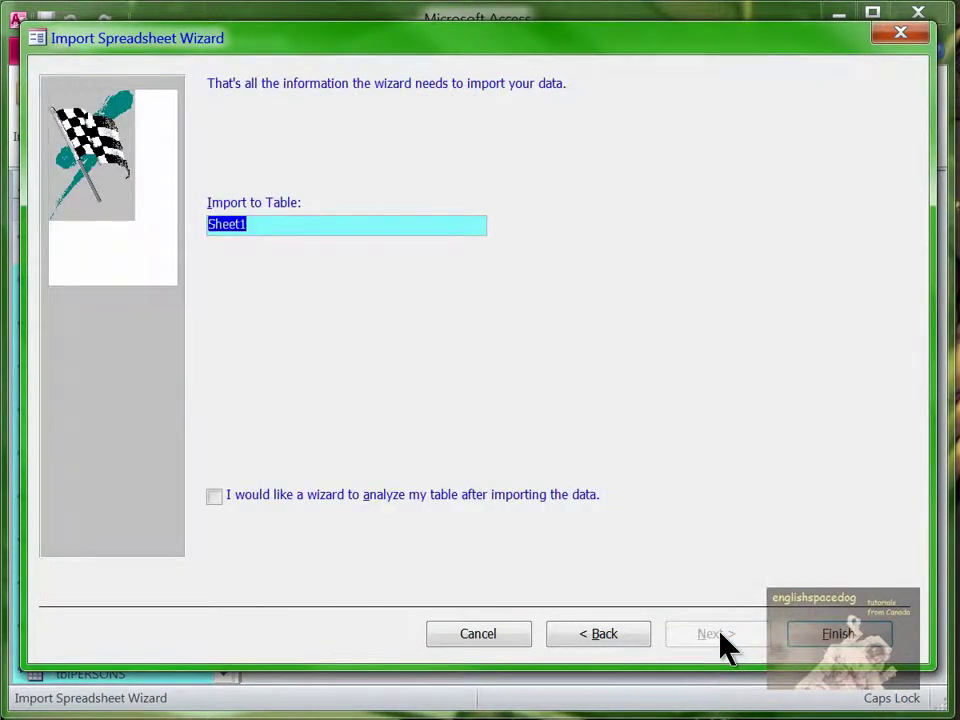
Step: Name the destination table MOVIESZ and finish the import without saving the import steps
type("mo")
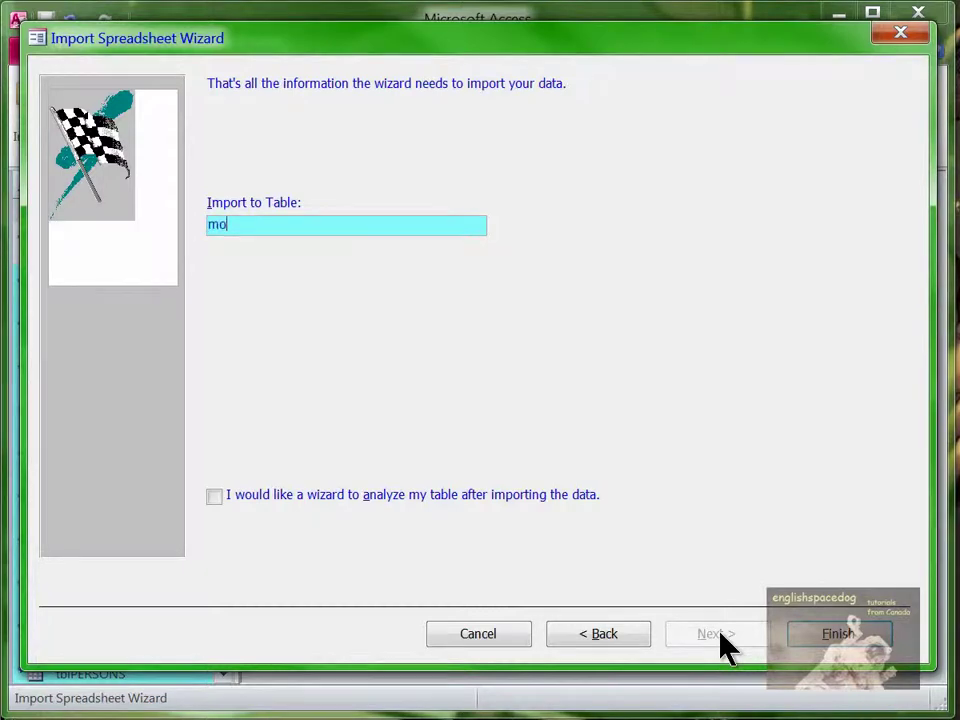
key("Caps_Lock")
type("MOVIESZ")
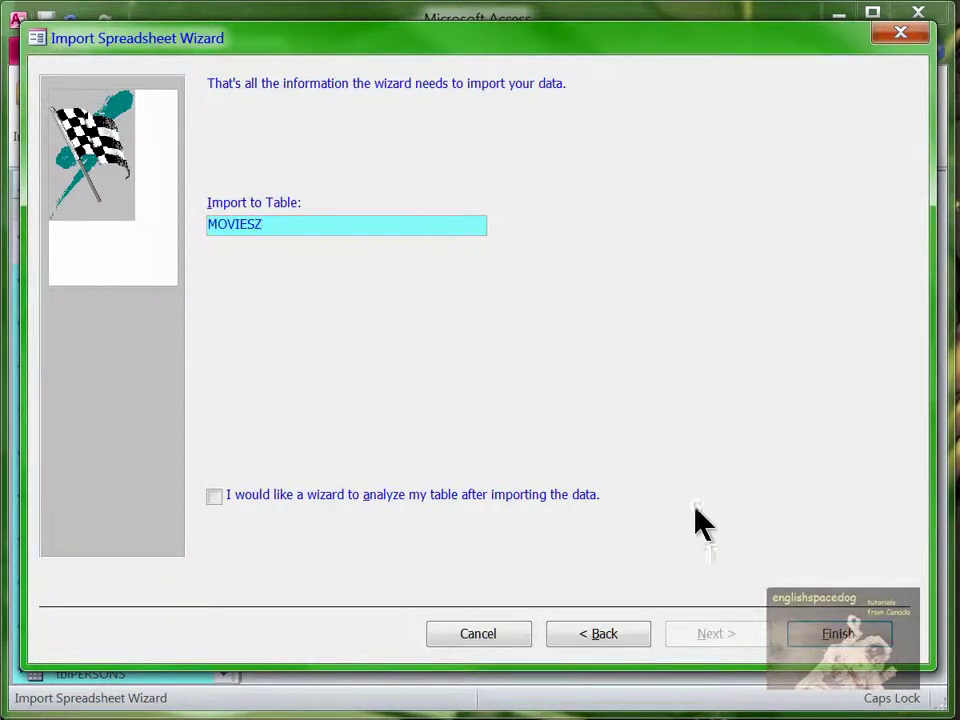
left_click(816, 633)
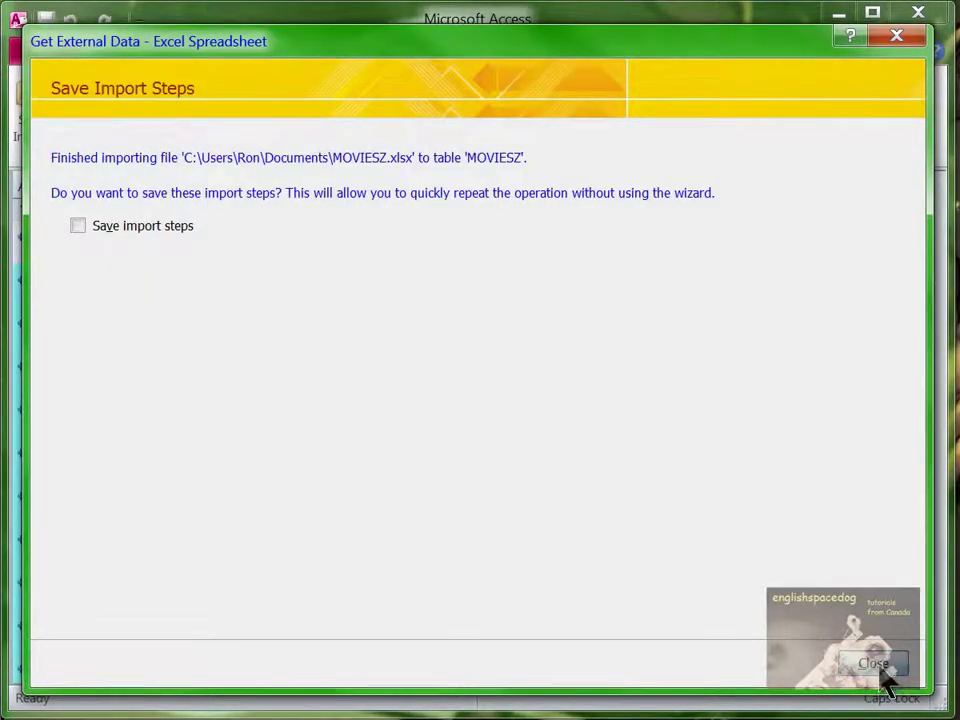
left_click(876, 664)
Step: Open the MOVIESZ table in Design view and maximize its window
left_click(118, 248)
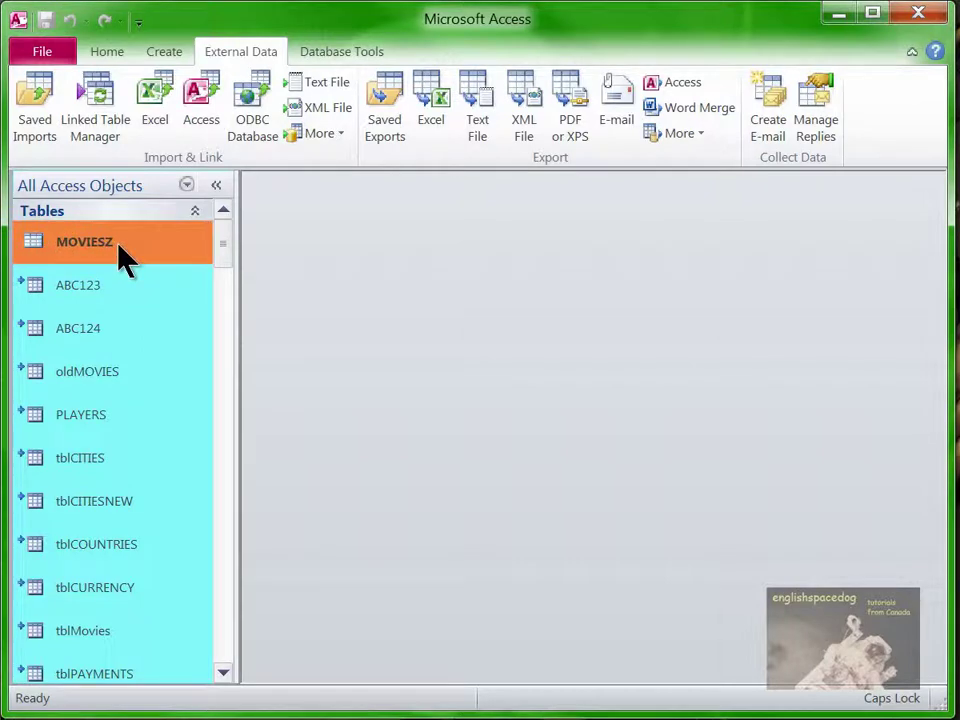
right_click(119, 250)
left_click(214, 283)
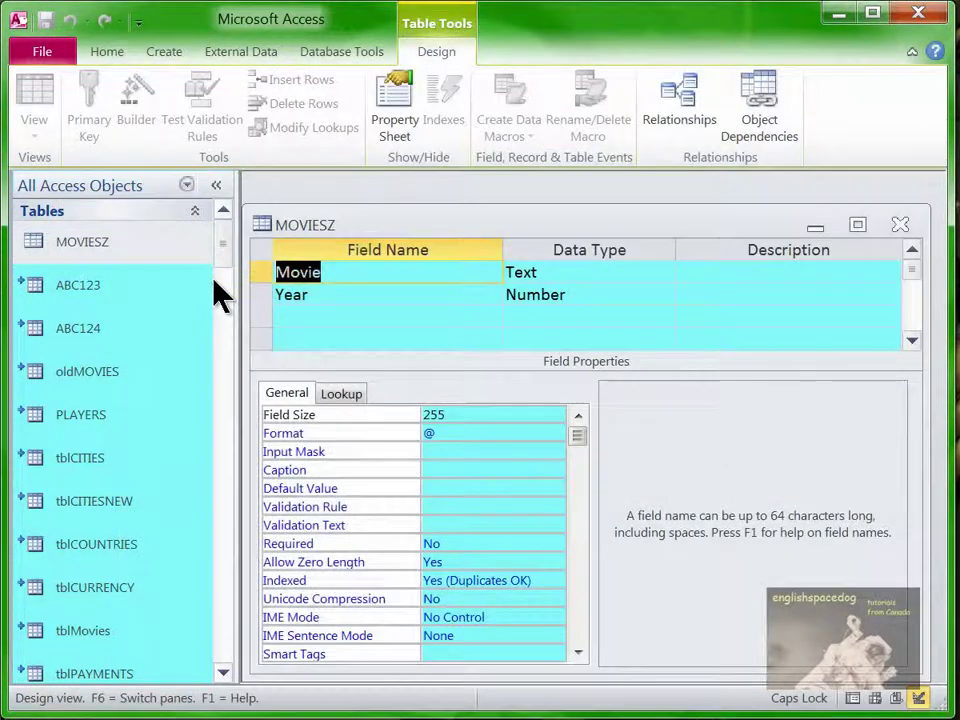
left_click(852, 225)
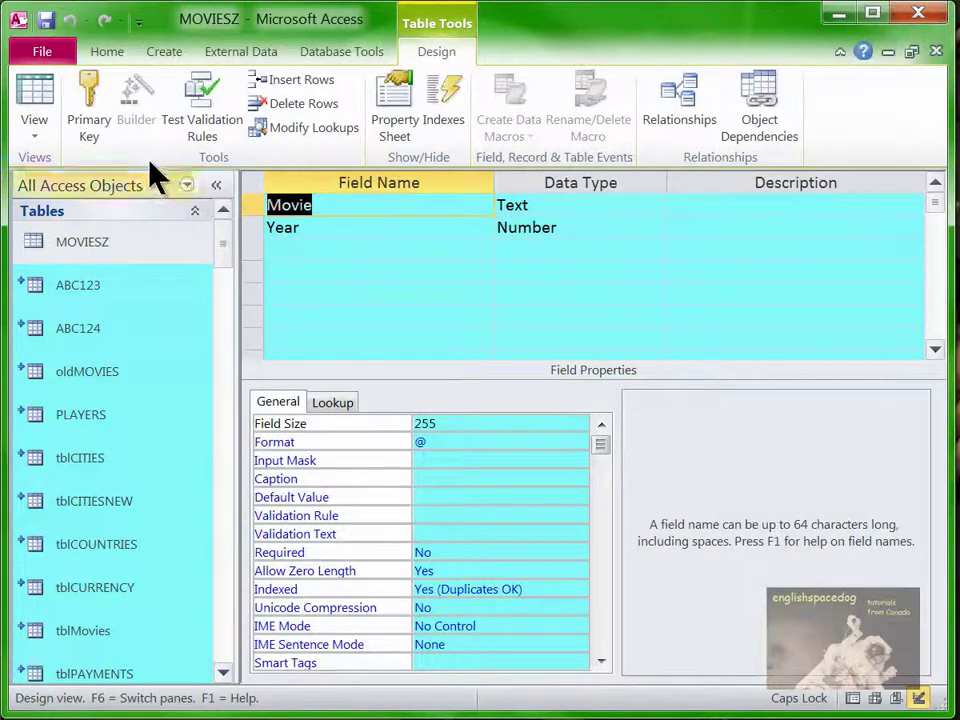
Step: Show the MOVIESZ table in Datasheet view and fit the Movie column's width to its contents
left_click(32, 106)
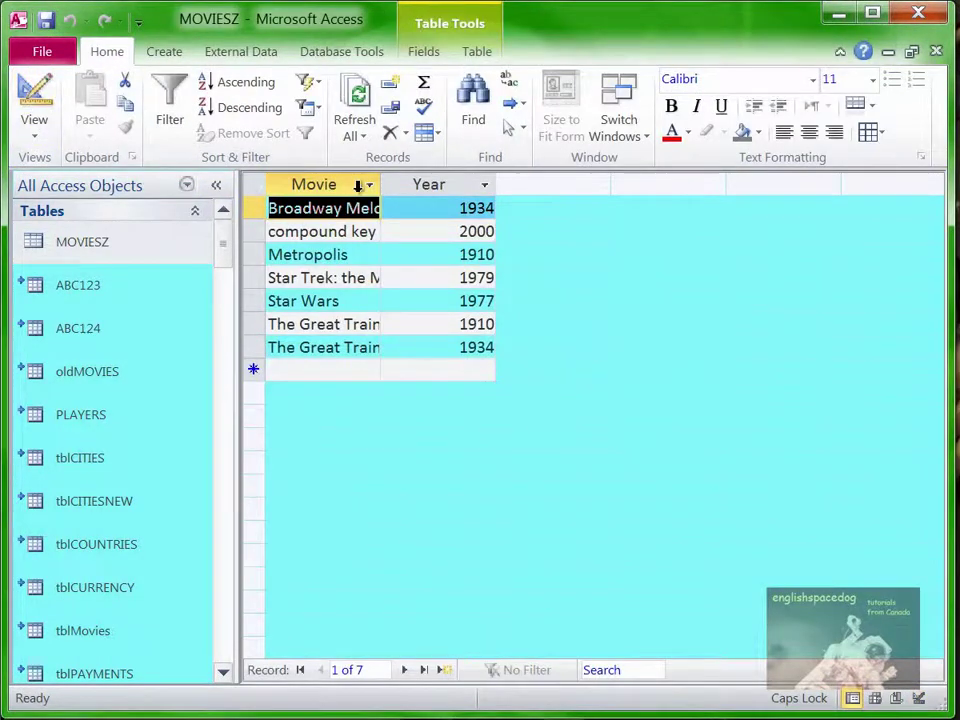
double_click(381, 184)
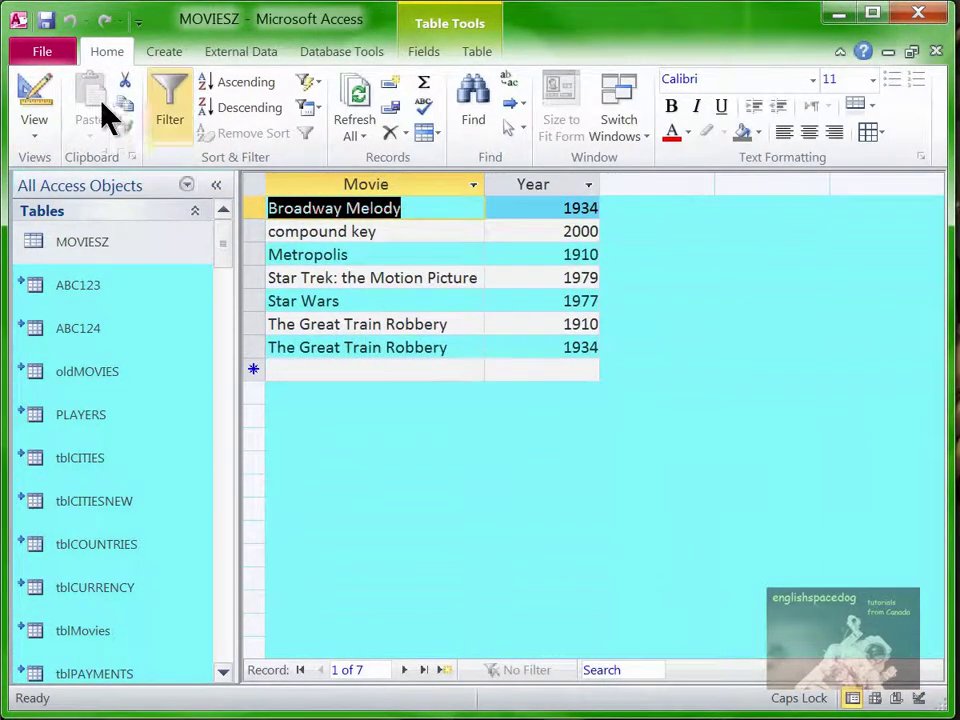
Step: Move the Year field above Movie in the table design, save the table, and return to Datasheet view
left_click(34, 100)
left_click(254, 236)
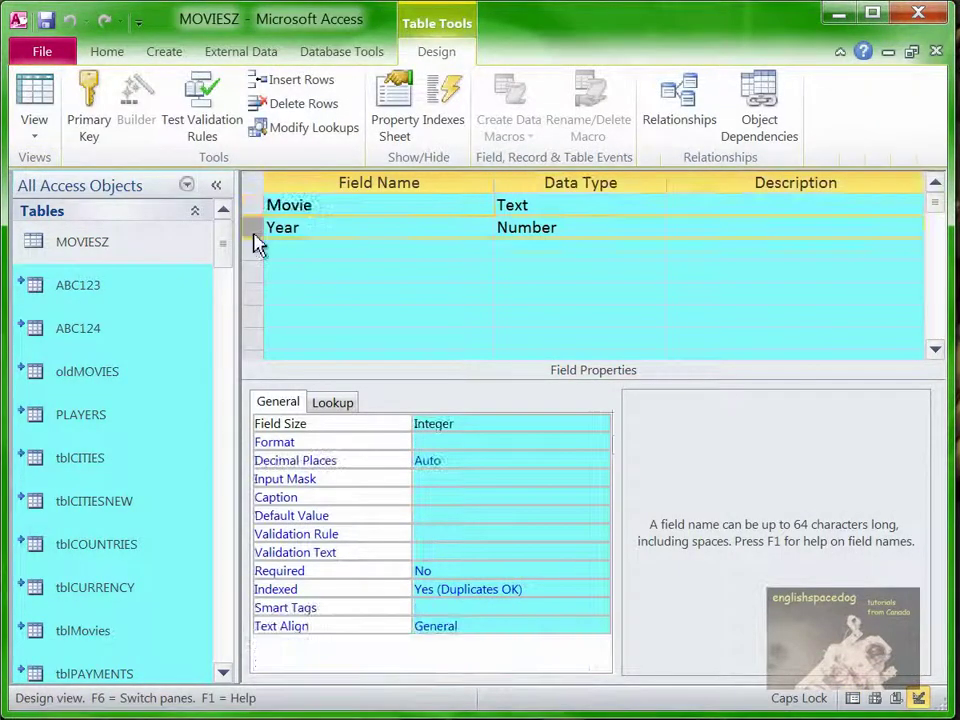
left_click_drag(256, 240, 262, 198)
left_click(34, 95)
left_click(725, 504)
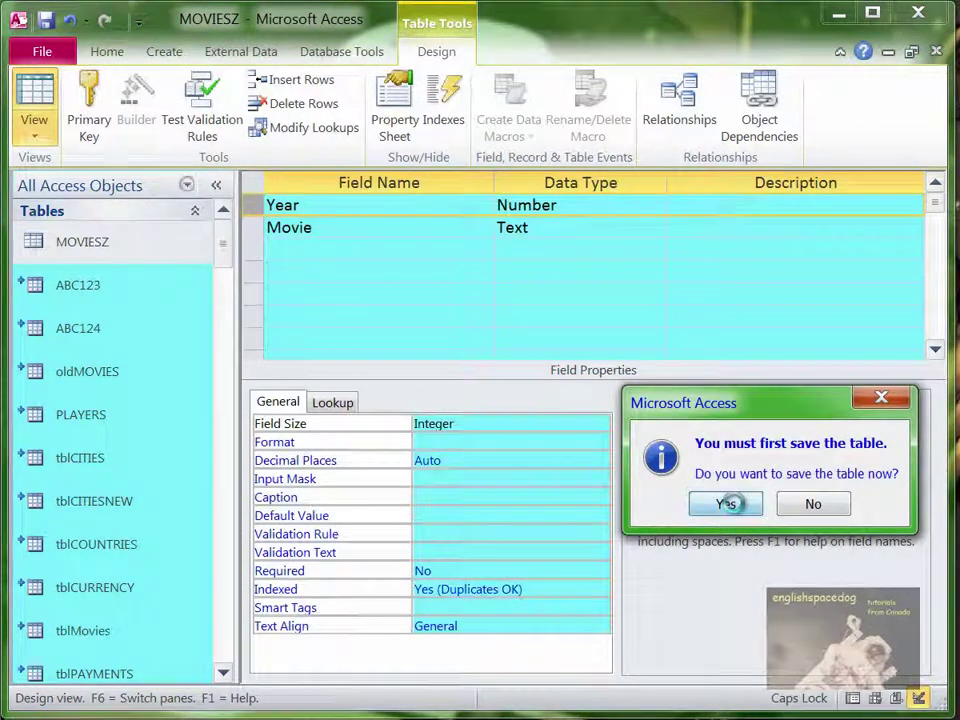
Step: Move the Year column in front of Movie in the datasheet and return the table to Design view
left_click(555, 184)
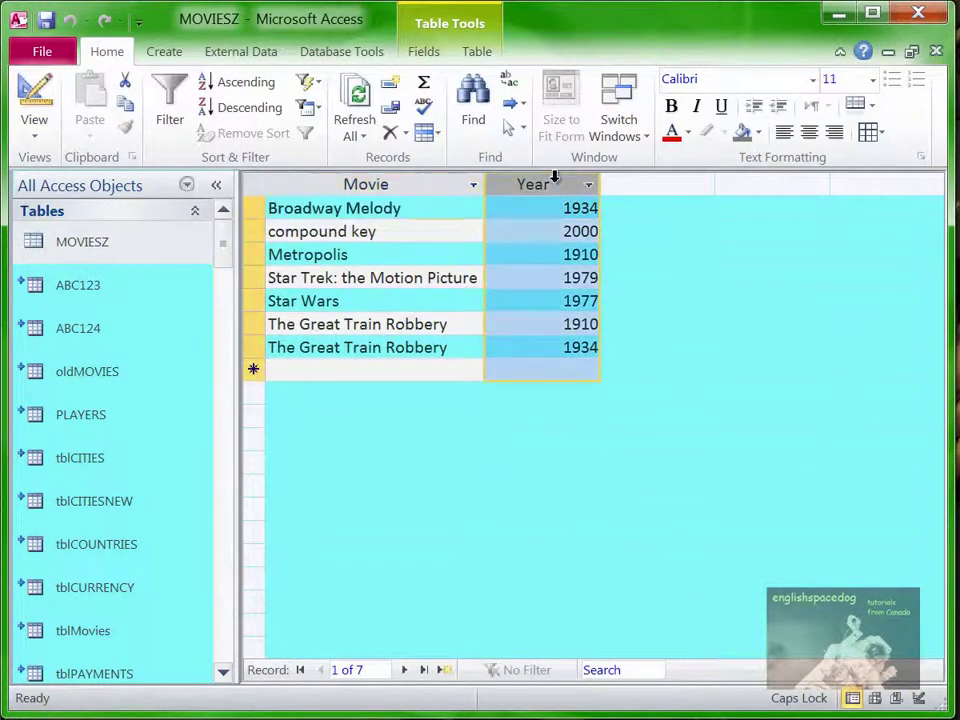
left_click_drag(557, 186, 265, 184)
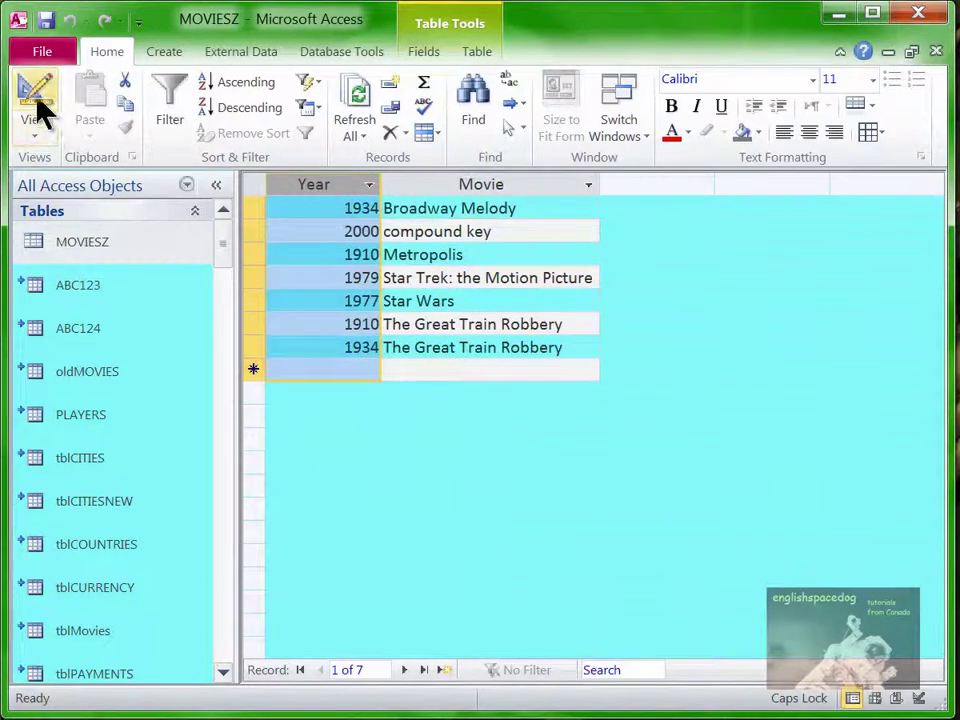
left_click(36, 100)
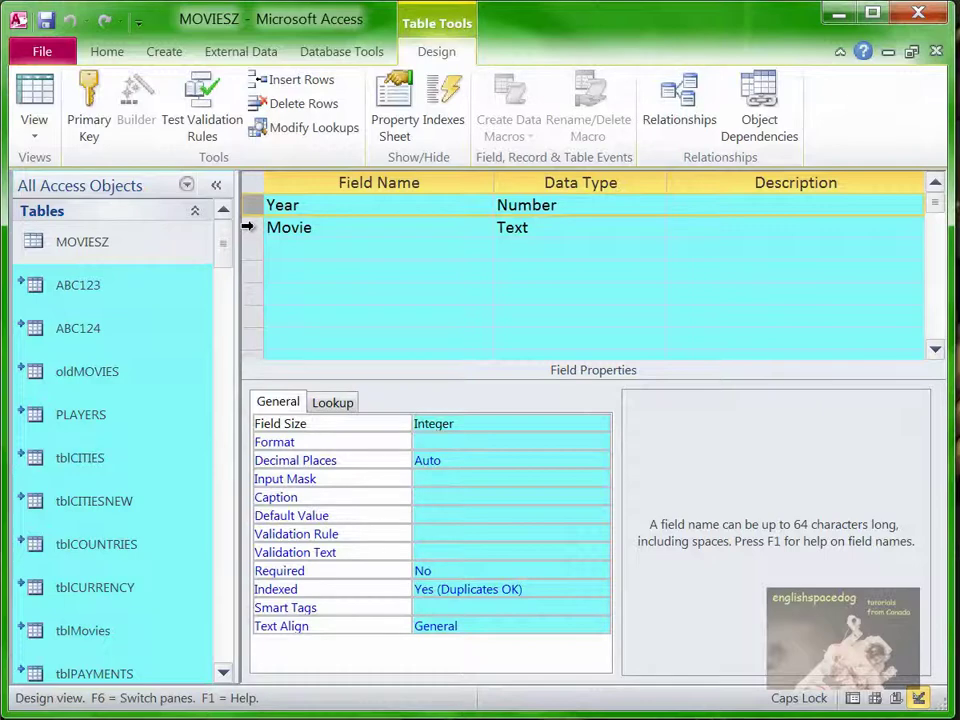
Step: Set the Year and Movie fields together as the table's compound primary key
left_click_drag(247, 227, 247, 214)
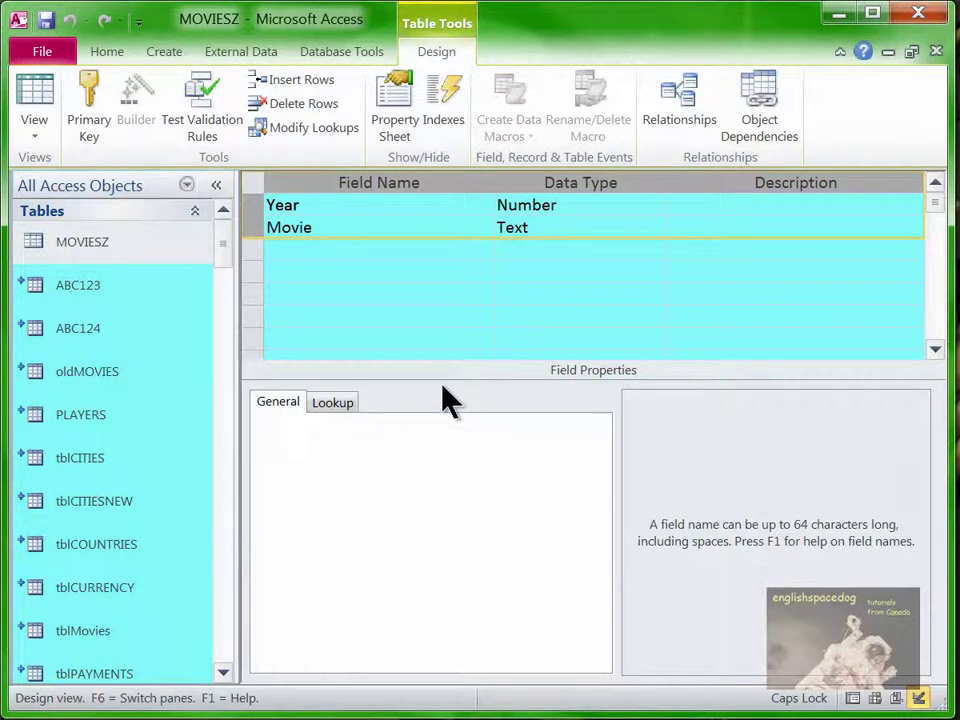
left_click(84, 90)
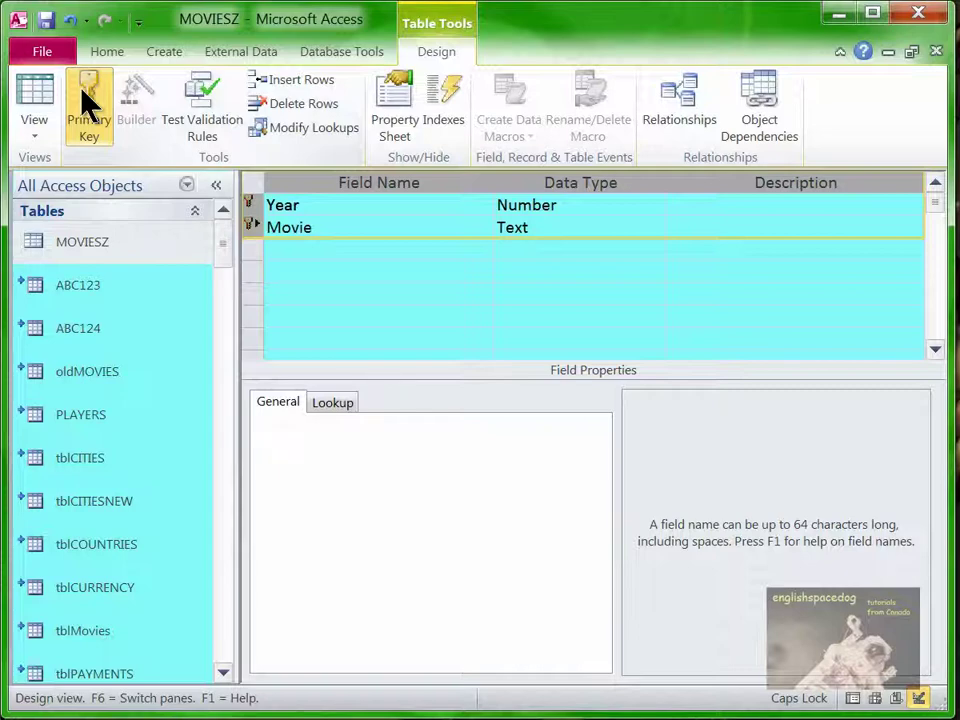
left_click(374, 313)
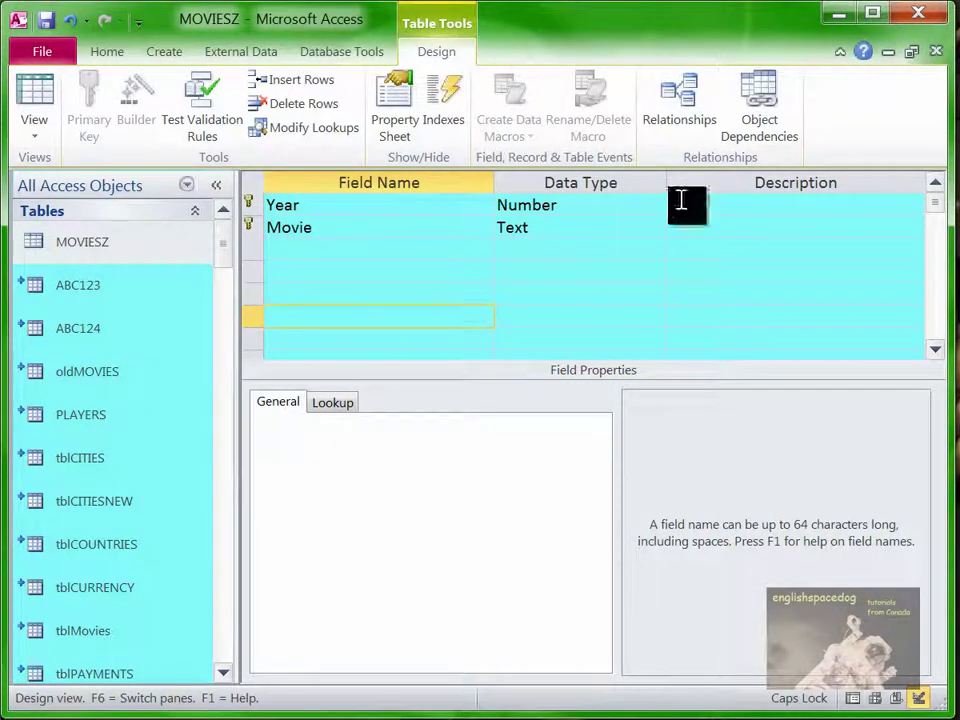
Step: Describe Year as COMPOUND KEY 1/2 and Movie as COMPOUND KEY 2/2, and save the table while switching to Datasheet view
left_click(694, 207)
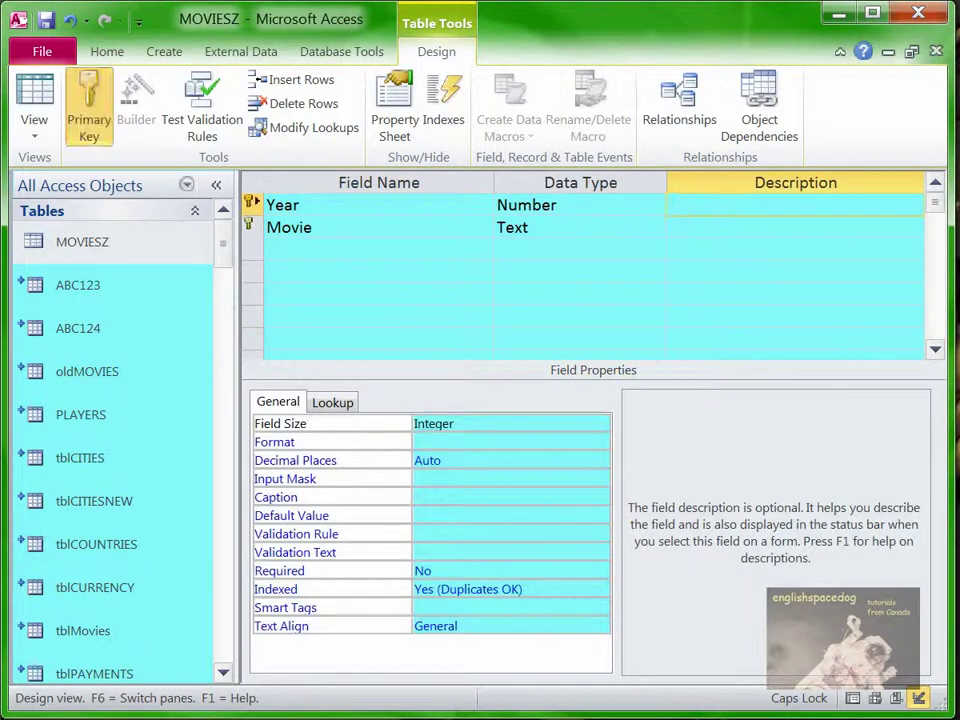
type("COMP")
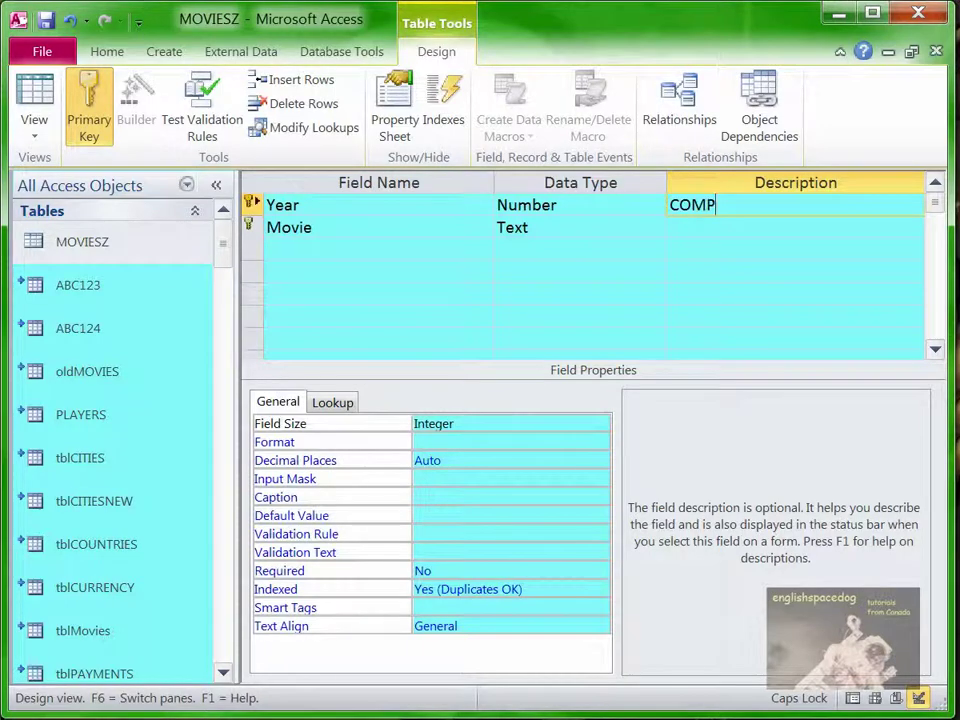
type("OUND KEY 1/2")
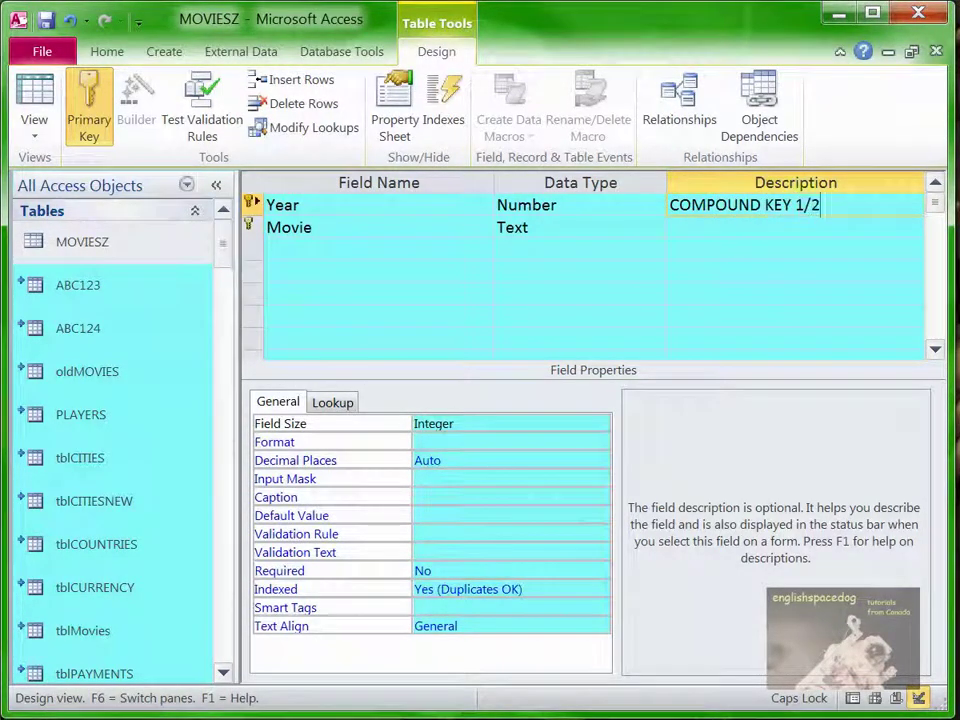
key("Return")
left_click(679, 229)
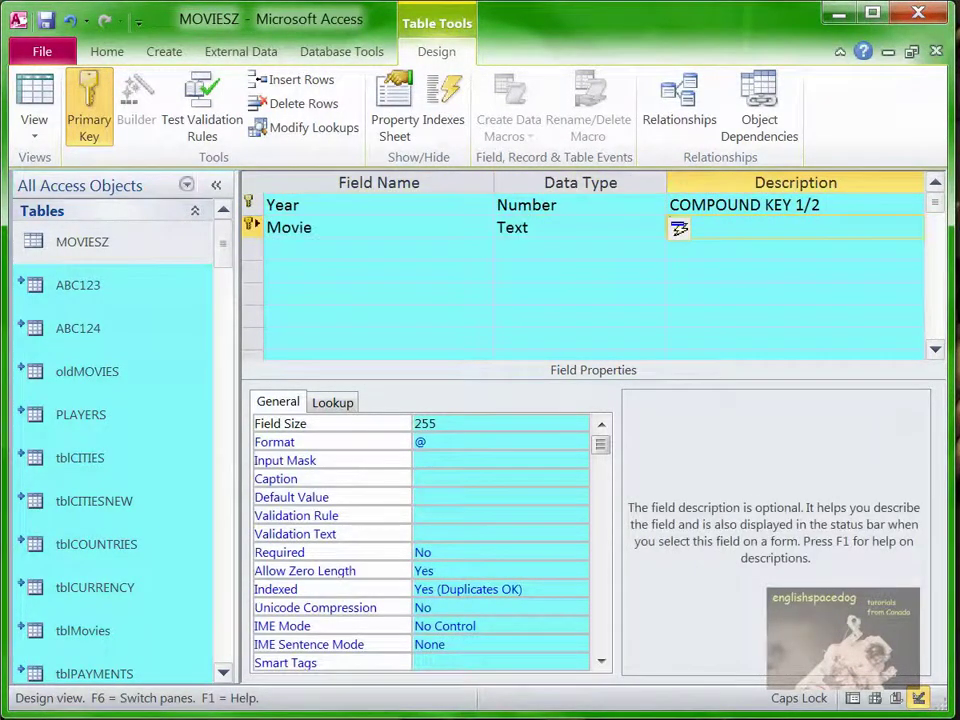
type("COMPOUND KEY 2/2")
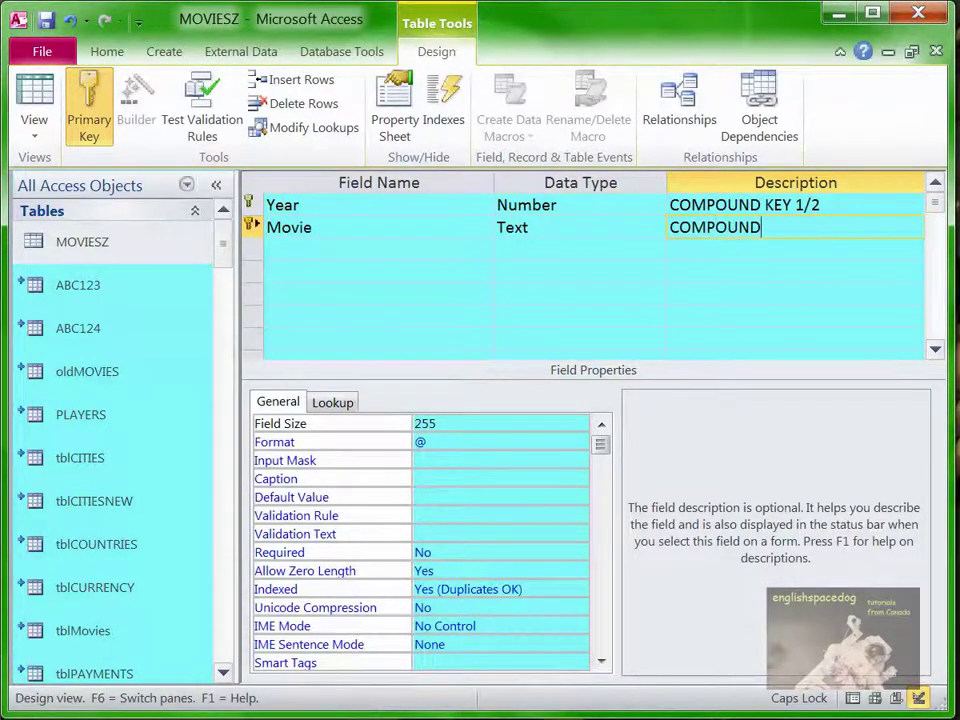
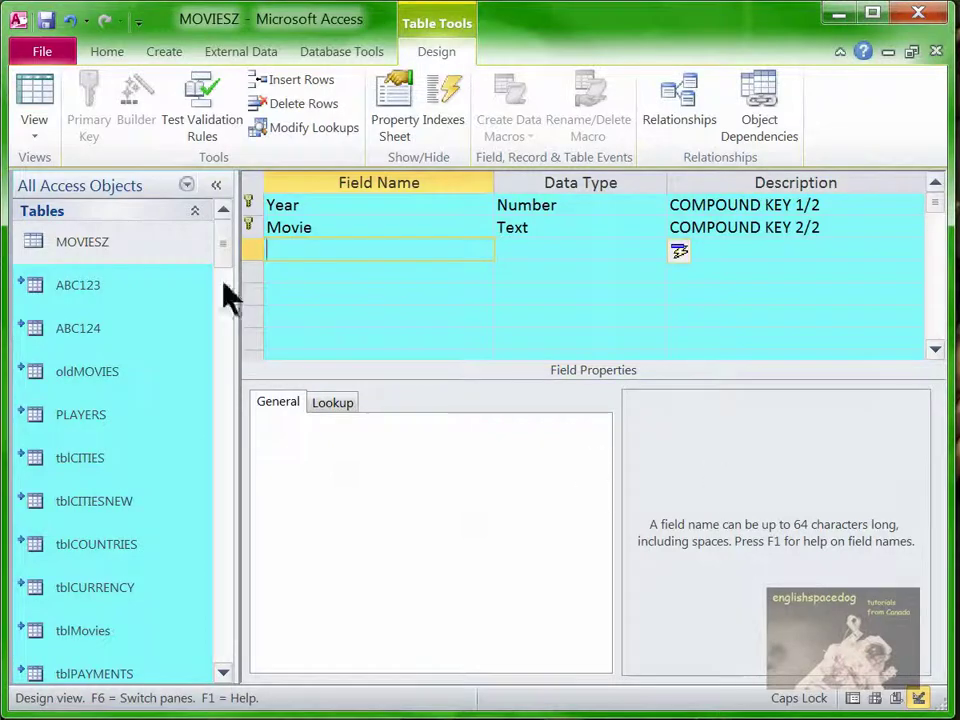
left_click(40, 92)
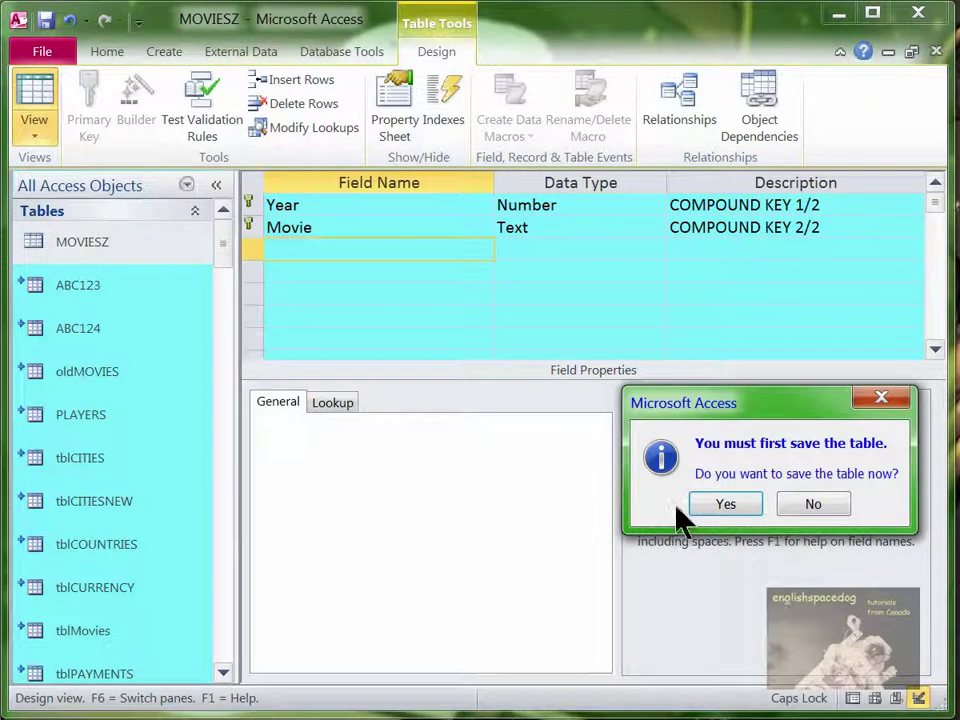
left_click(706, 505)
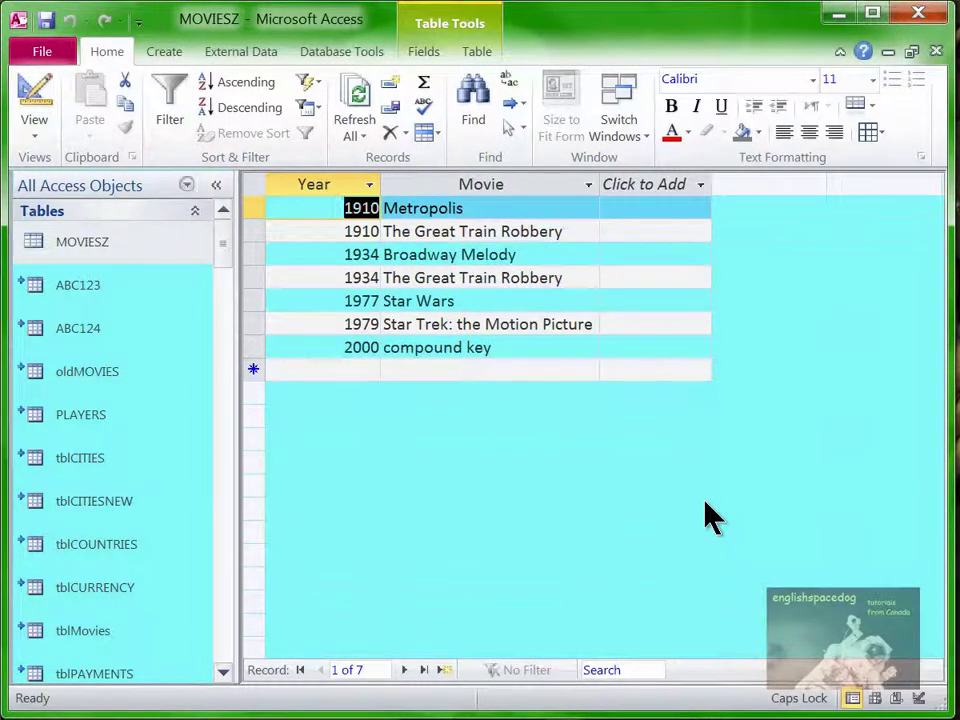
Step: Try to add a duplicate record with year 1934 and movie The Great Train Robbery
left_click(369, 374)
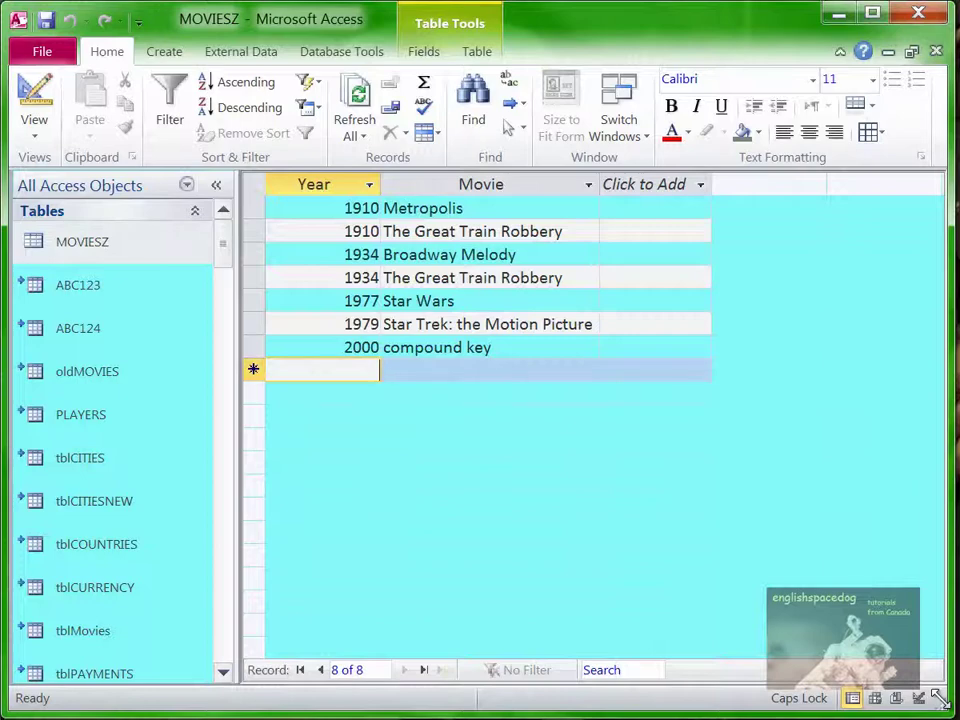
type("1934")
key("Tab")
type("tH")
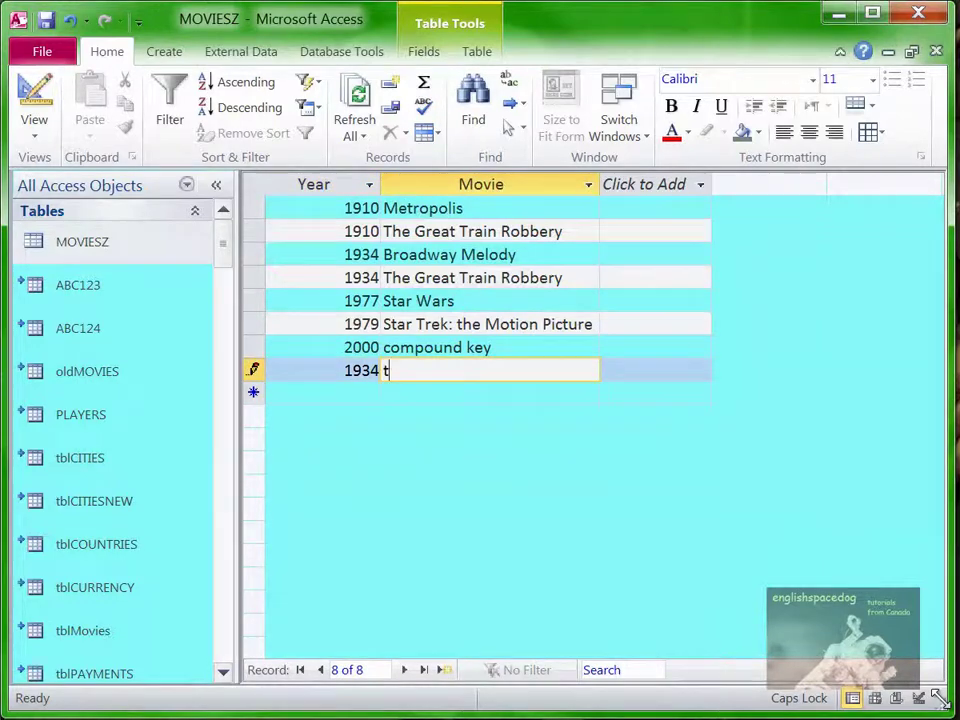
key("BackSpace")
key("BackSpace")
key("Caps_Lock")
type("The G")
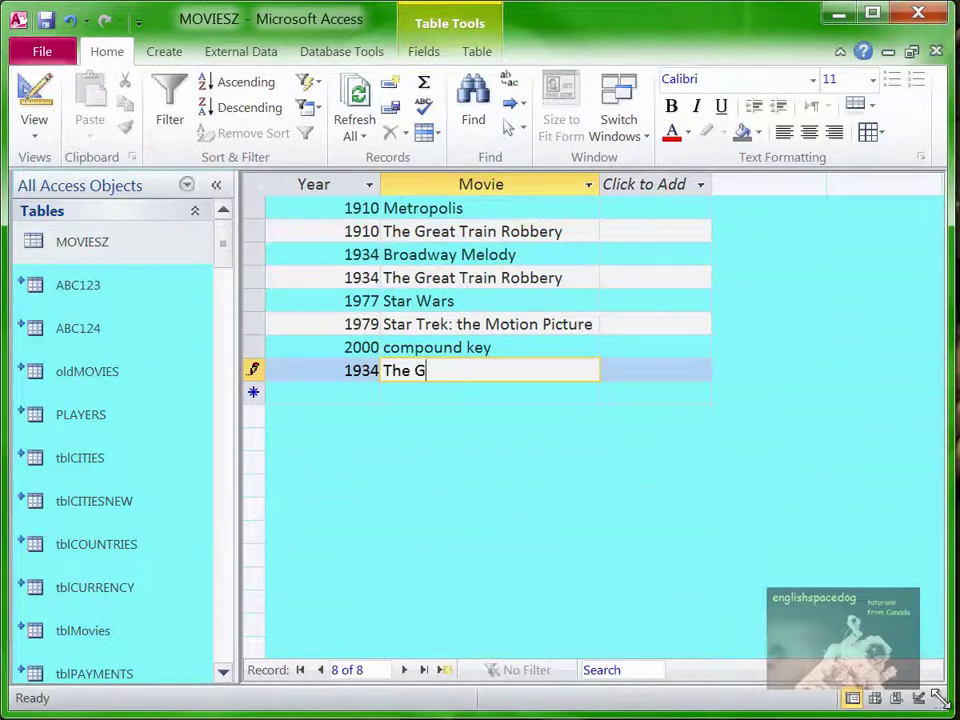
type("reat Train Robbery")
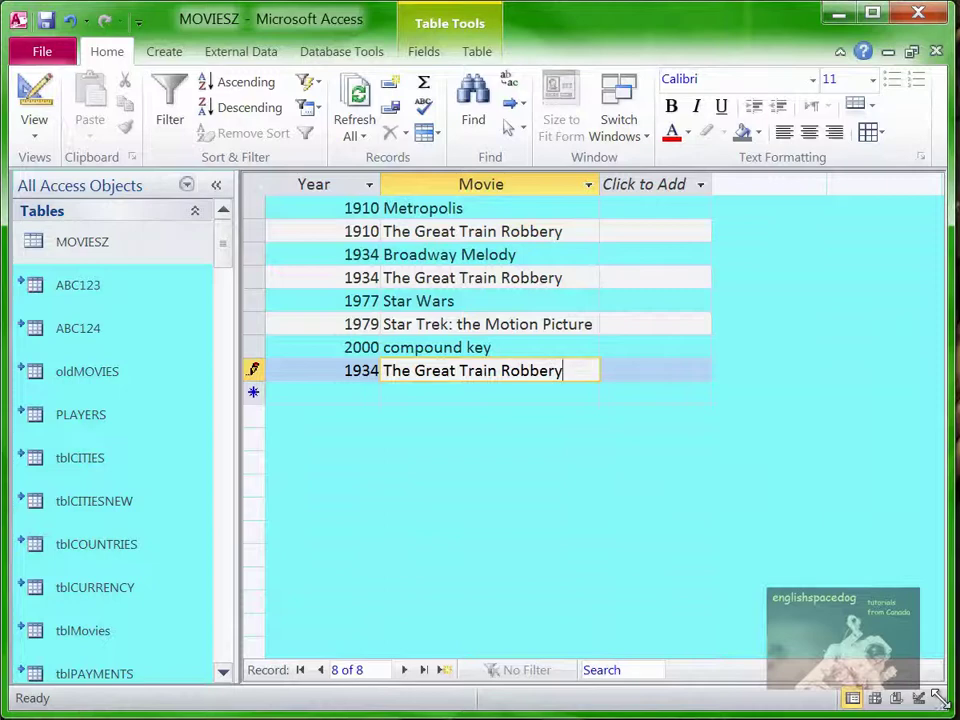
key("Down")
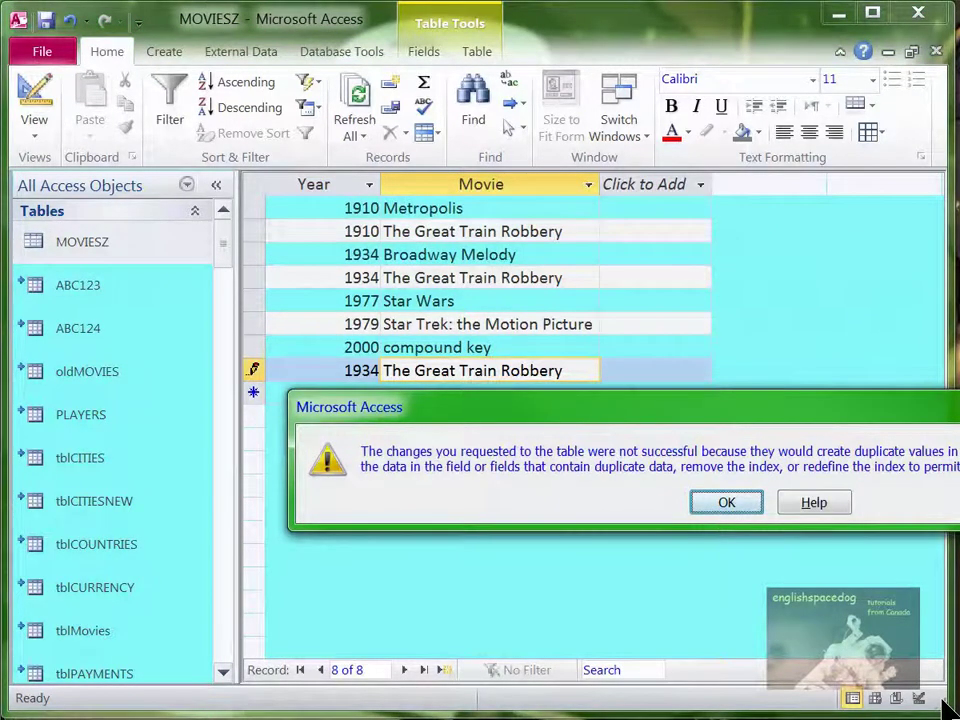
left_click_drag(694, 409, 407, 422)
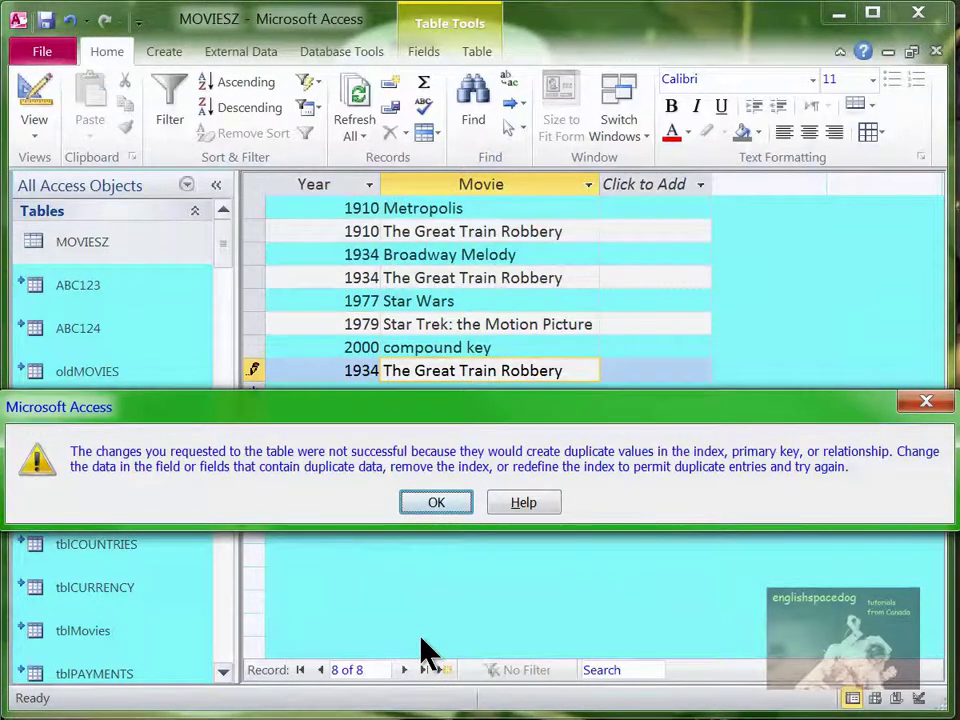
left_click(440, 506)
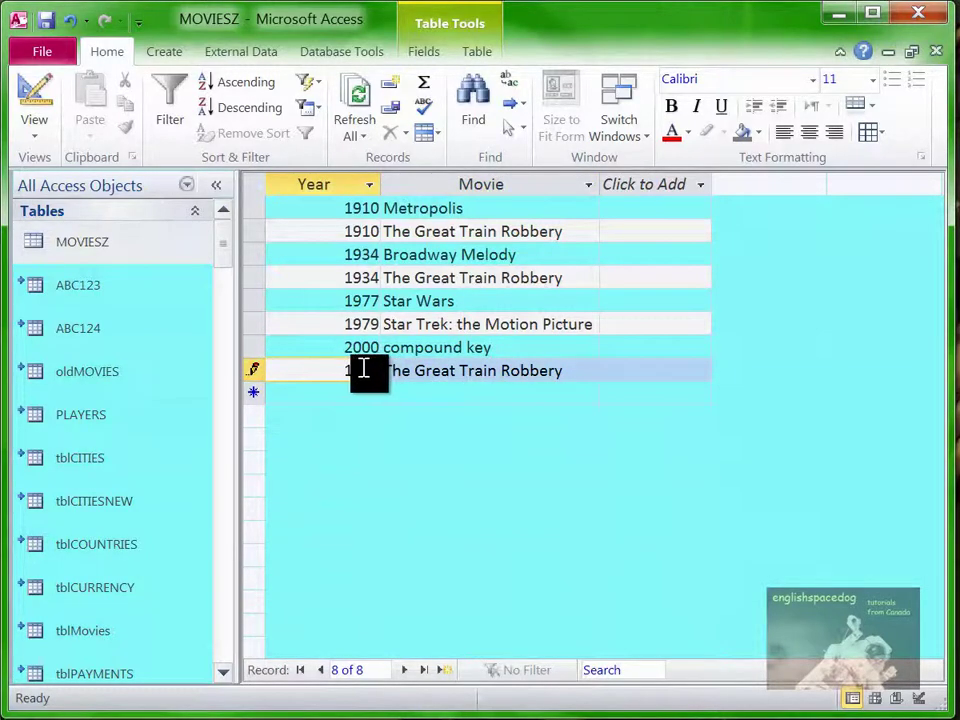
Step: Change the new The Great Train Robbery record's year to 1955 and commit the record
left_click_drag(364, 371, 402, 371)
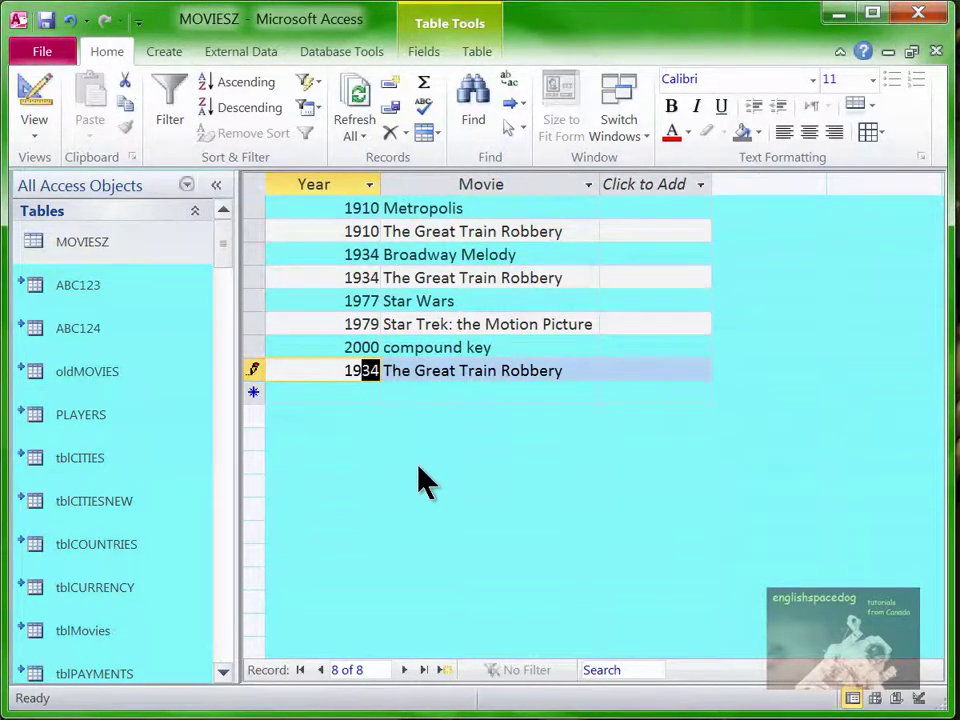
type("55")
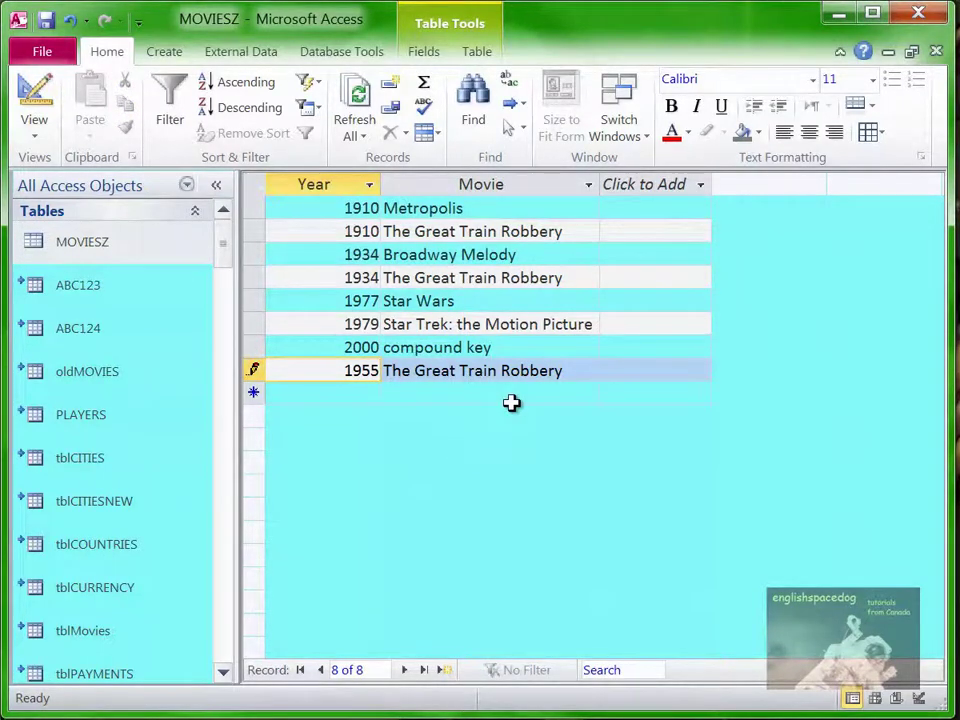
left_click(511, 399)
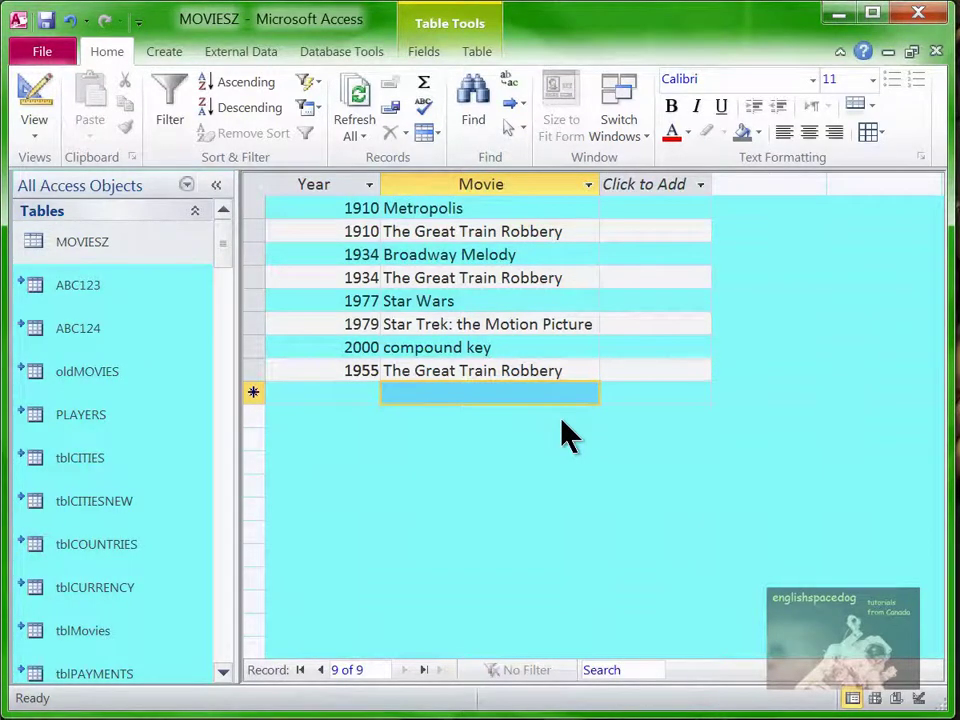
Step: Close the MOVIESZ table and run the AUTOEXEC macro to open the main menu form
left_click(935, 52)
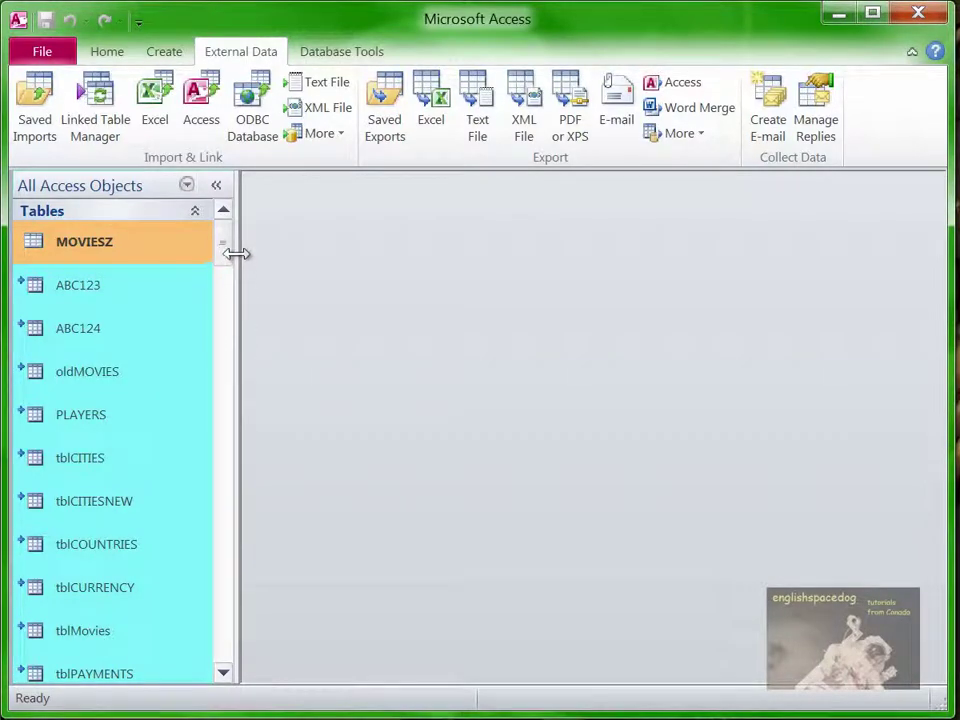
left_click_drag(225, 252, 214, 666)
scroll(220, 680, "up", 5)
scroll(220, 680, "down", 5)
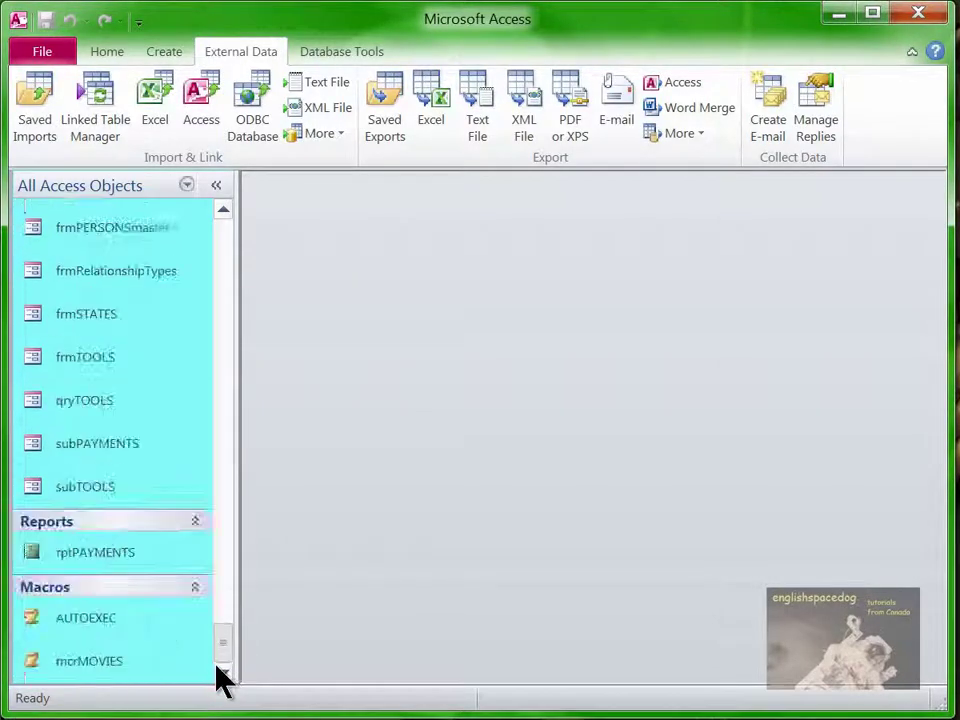
scroll(222, 680, "up", 1)
double_click(110, 661)
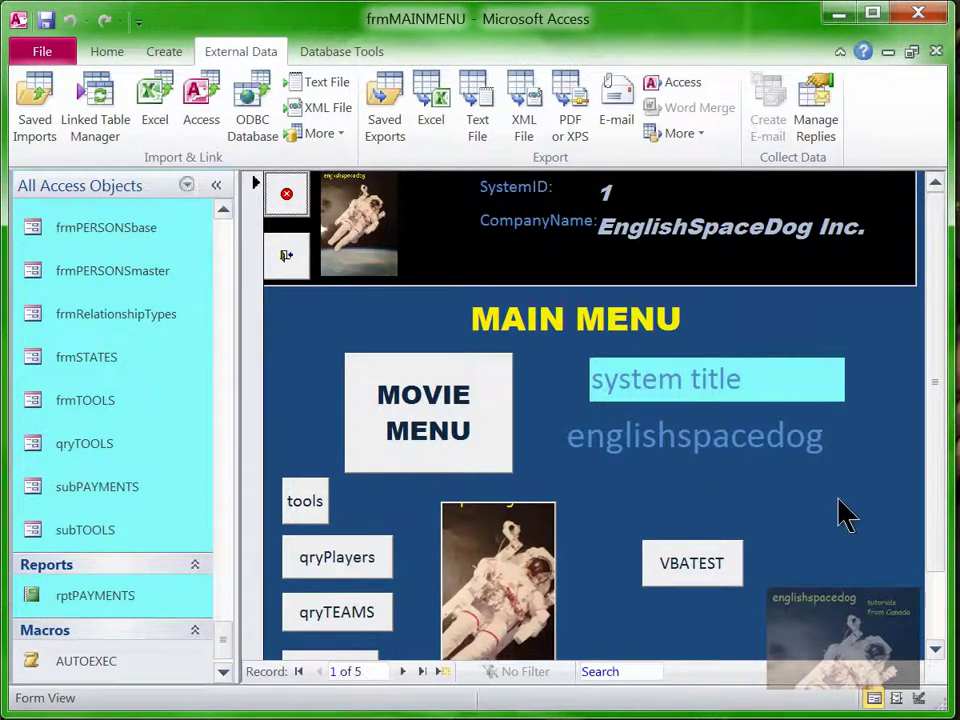
Step: Open the Movie Menu from the main menu, and from it the form of payments to persons for movies
left_click(840, 515)
scroll(840, 515, "down", 2)
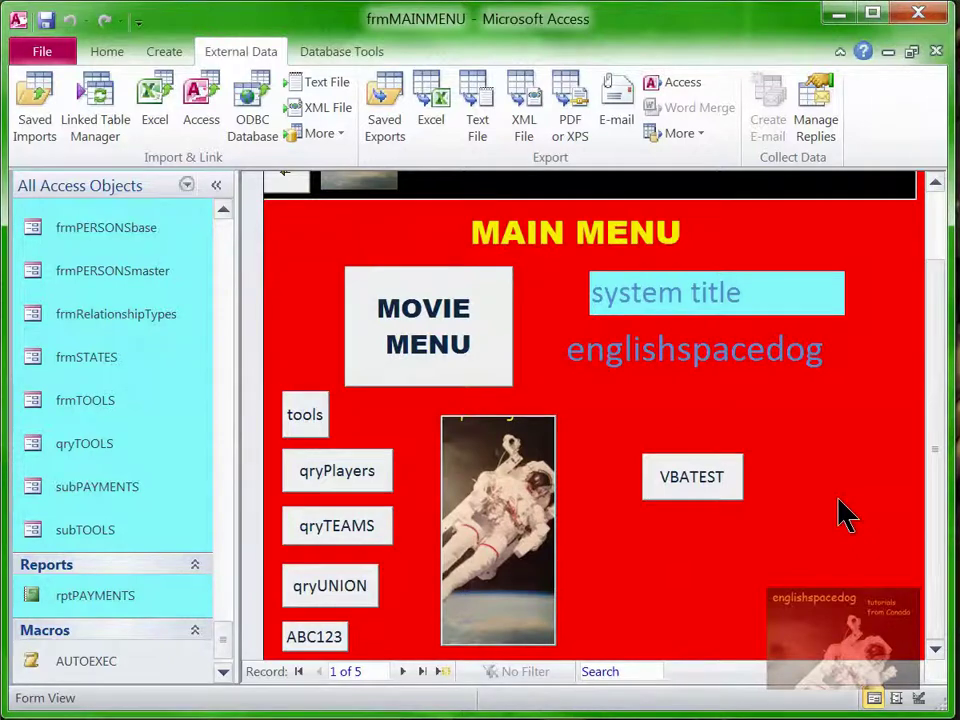
left_click(437, 347)
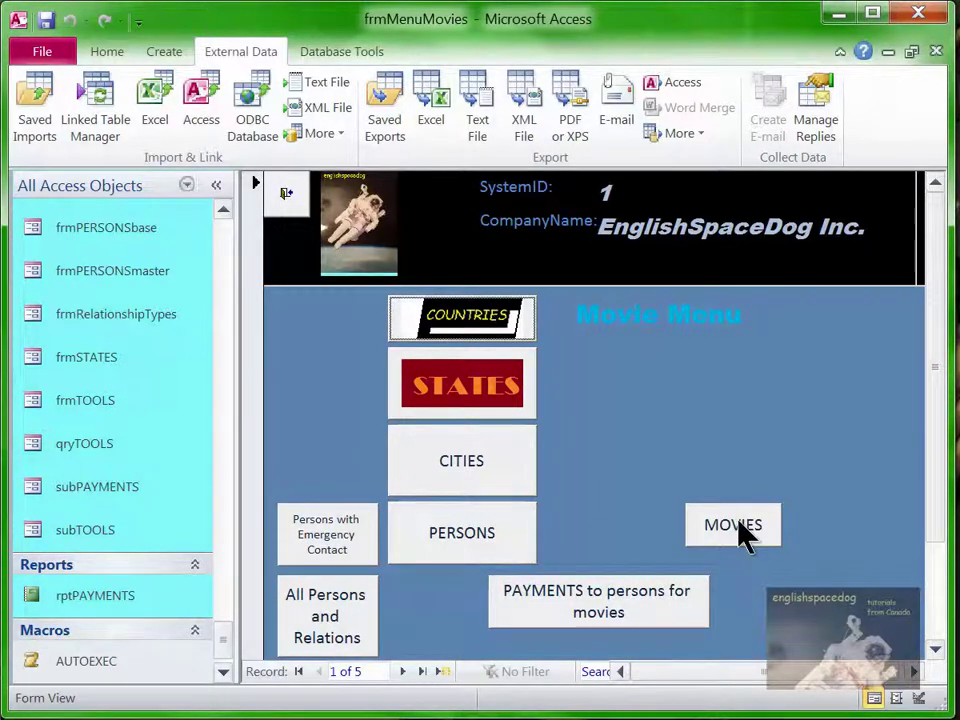
left_click(598, 615)
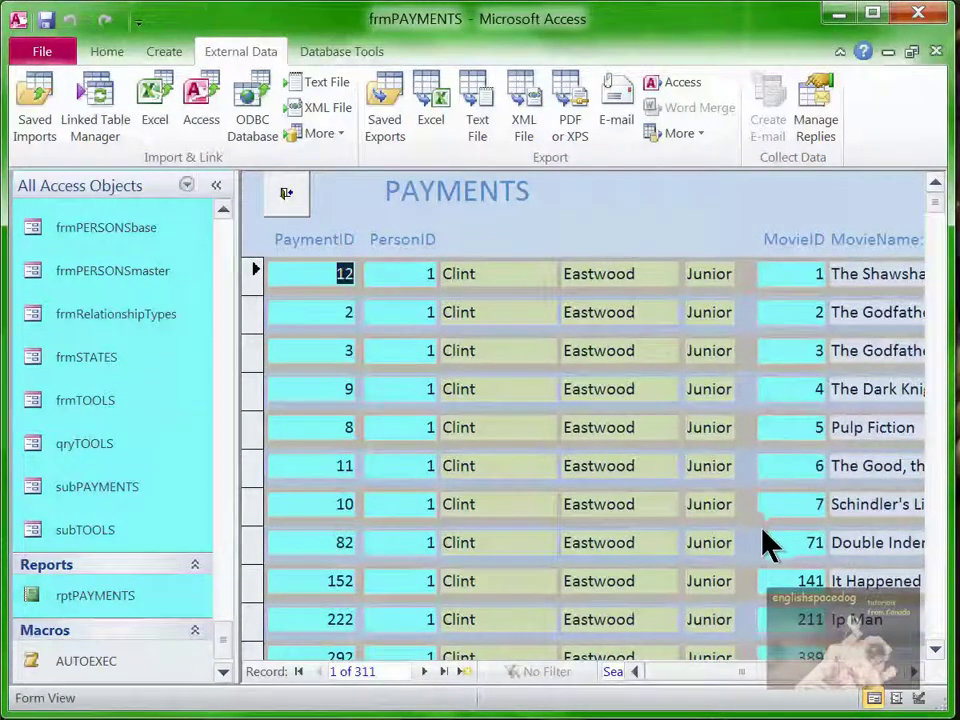
left_click(889, 474)
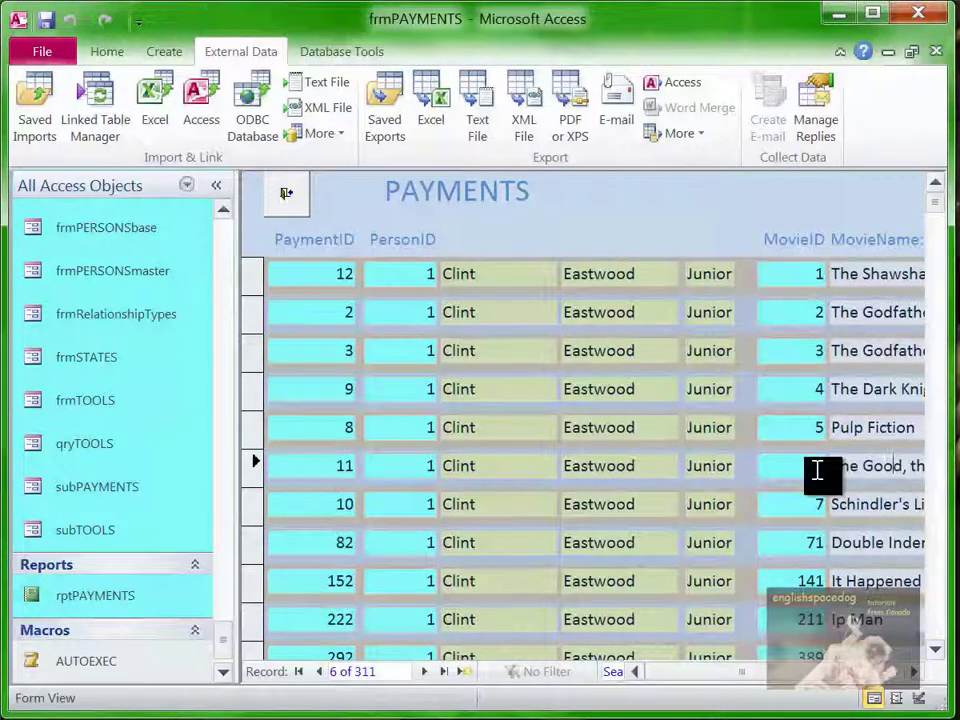
Step: Collapse the Navigation Pane and display the payments form's own properties in Design view
left_click(216, 186)
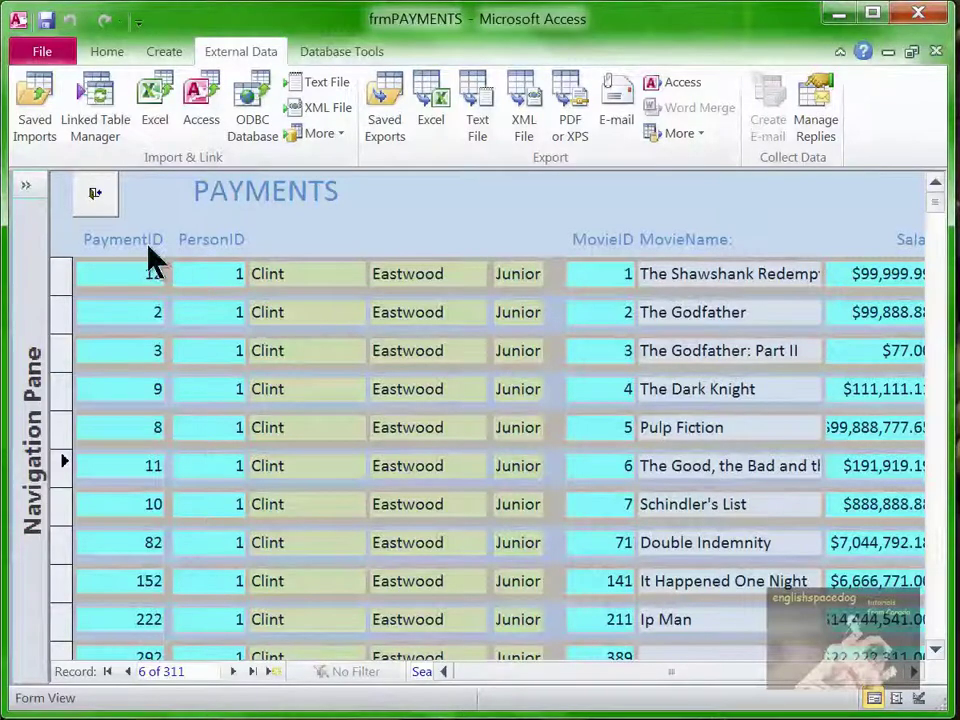
right_click(454, 197)
left_click(540, 272)
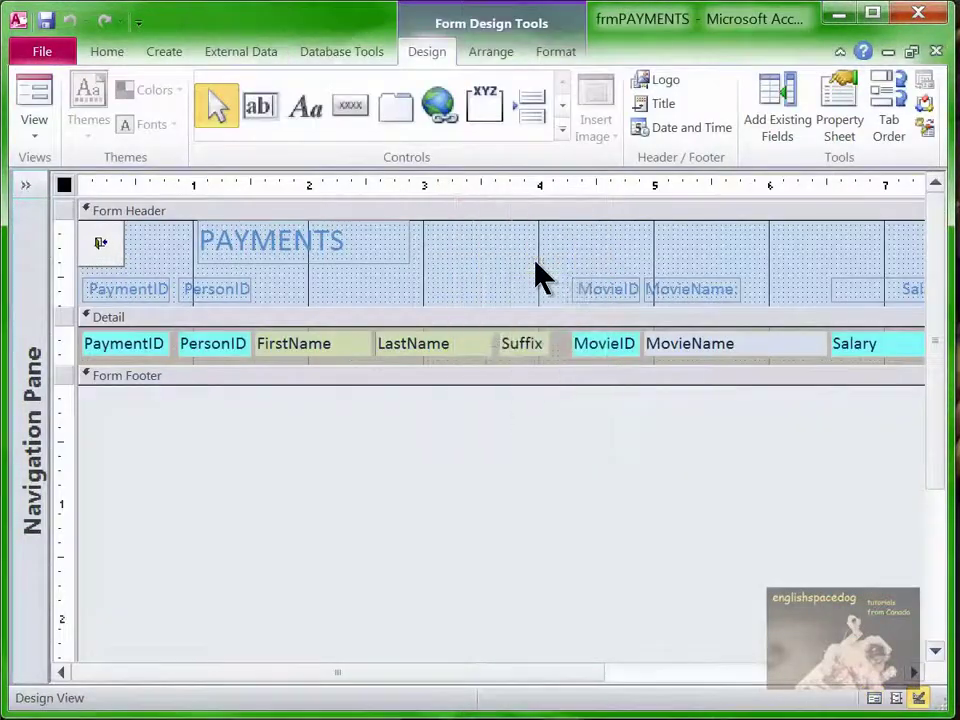
right_click(64, 186)
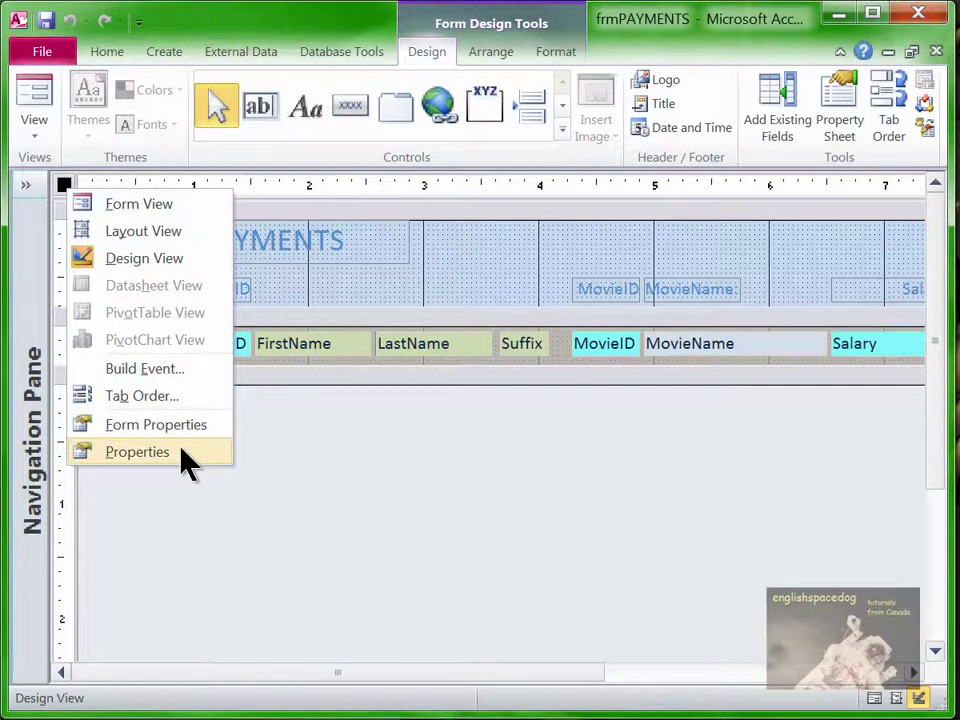
left_click(140, 452)
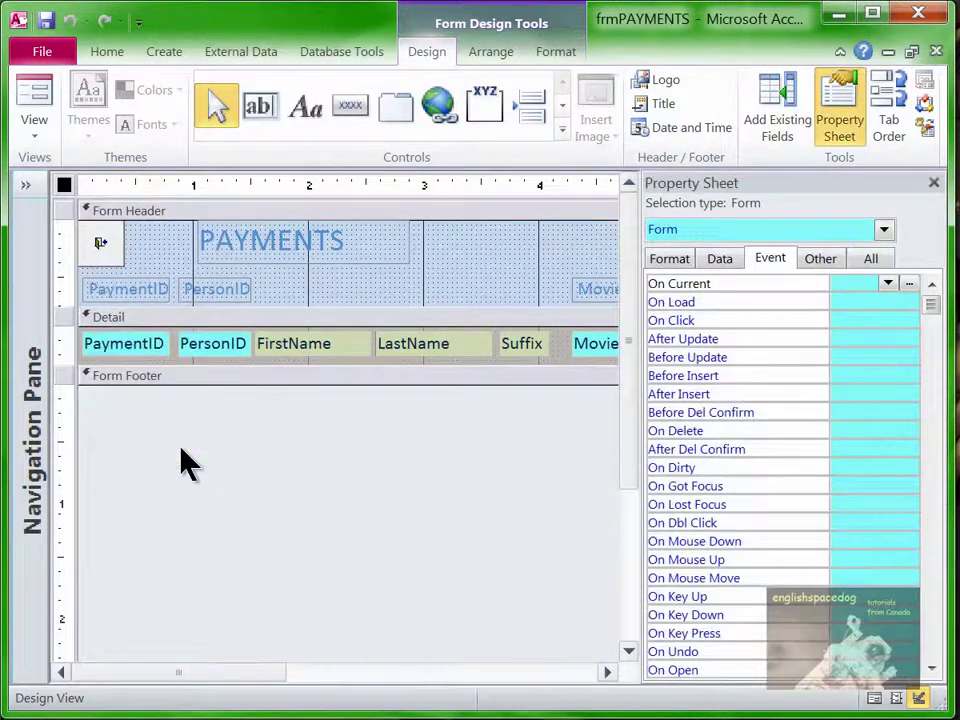
Step: Open the payments form's record source query in the Query Builder and enlarge the tblPAYMENTS field list to show every field
left_click(727, 262)
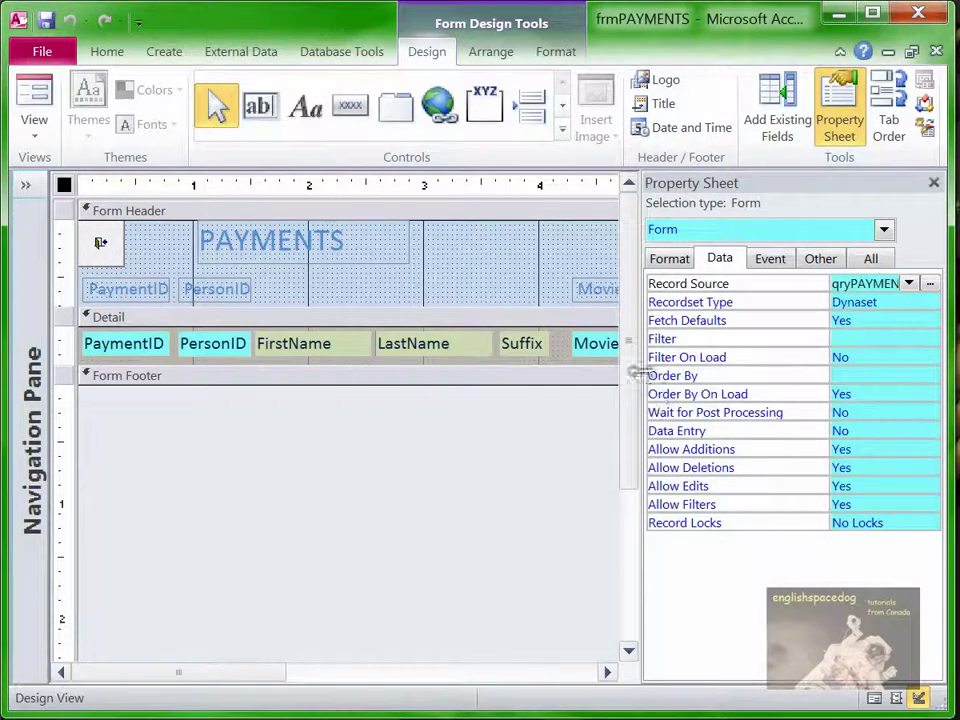
left_click_drag(634, 340, 500, 357)
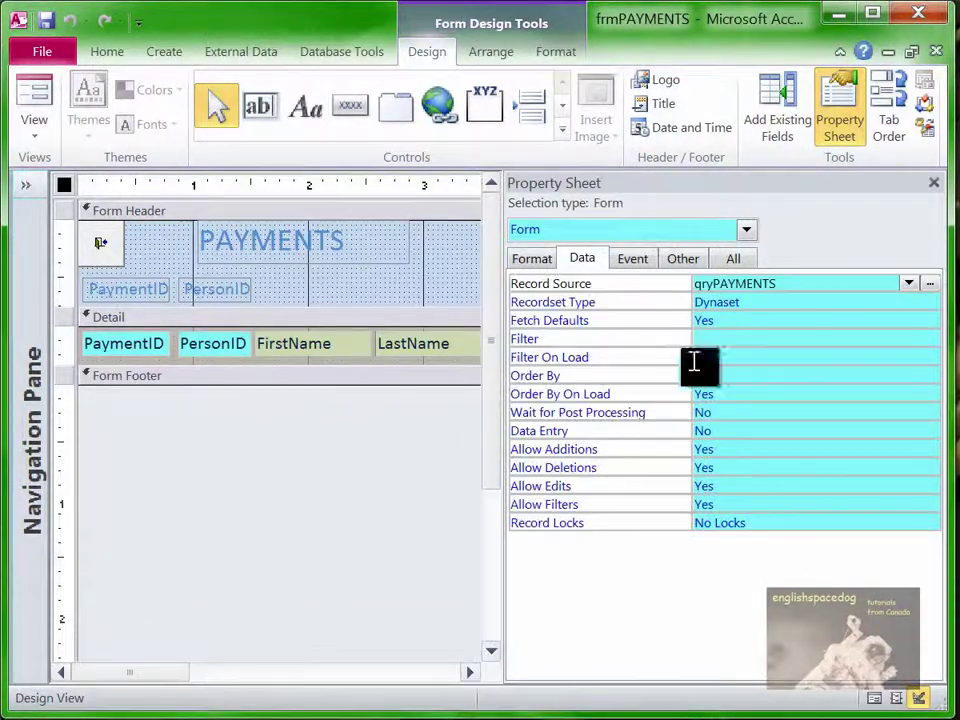
left_click(929, 284)
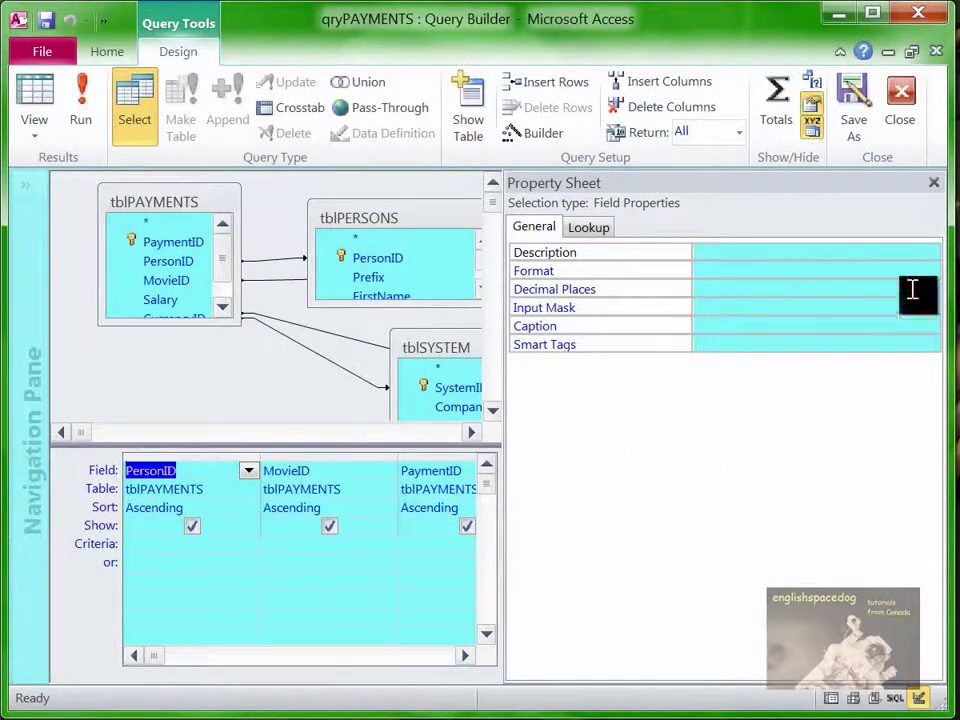
left_click(934, 183)
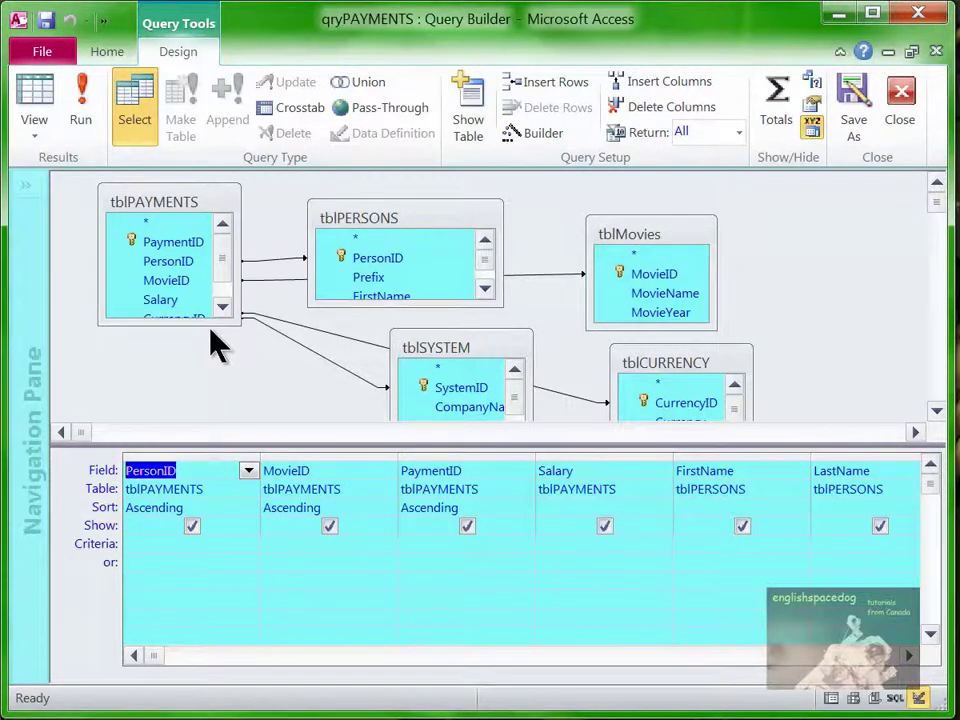
left_click_drag(207, 326, 212, 373)
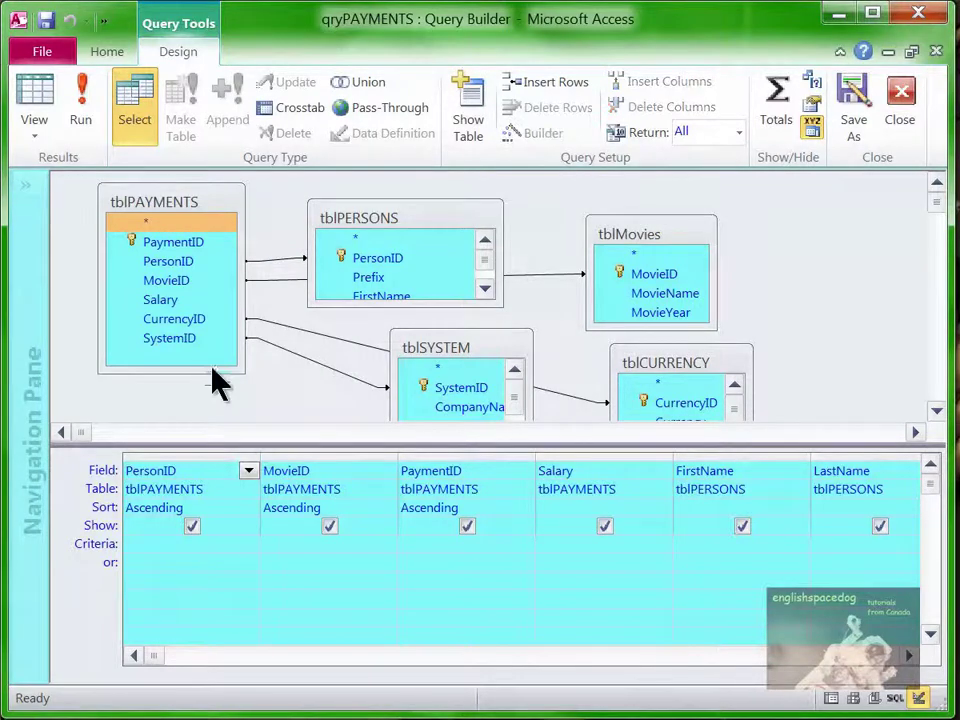
left_click(205, 218)
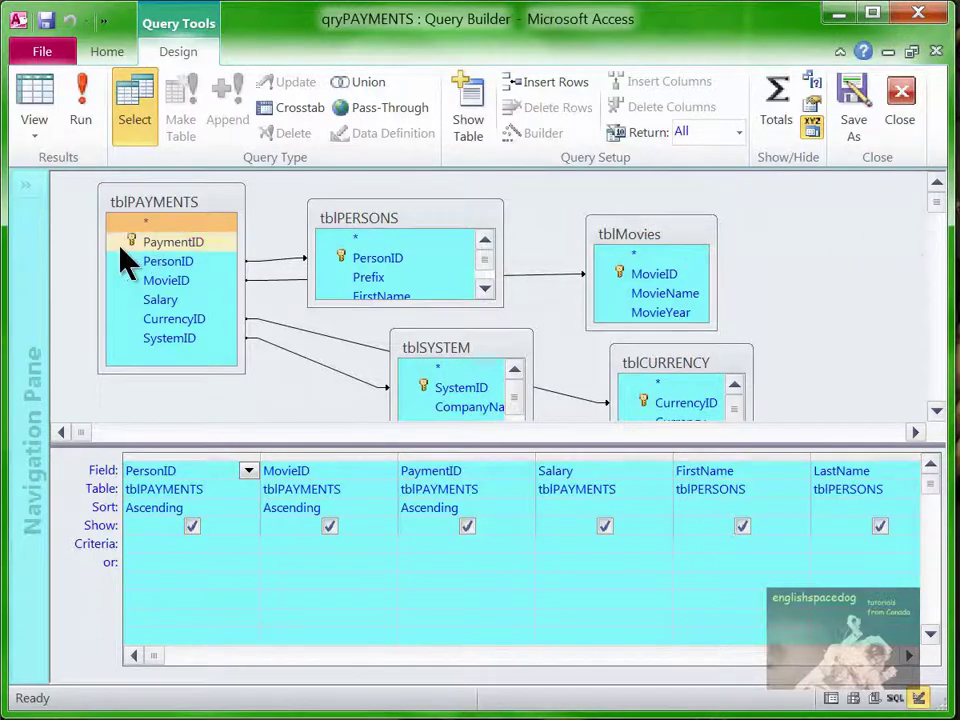
Step: Close the query and the payments form, saving the form's design changes
left_click(918, 128)
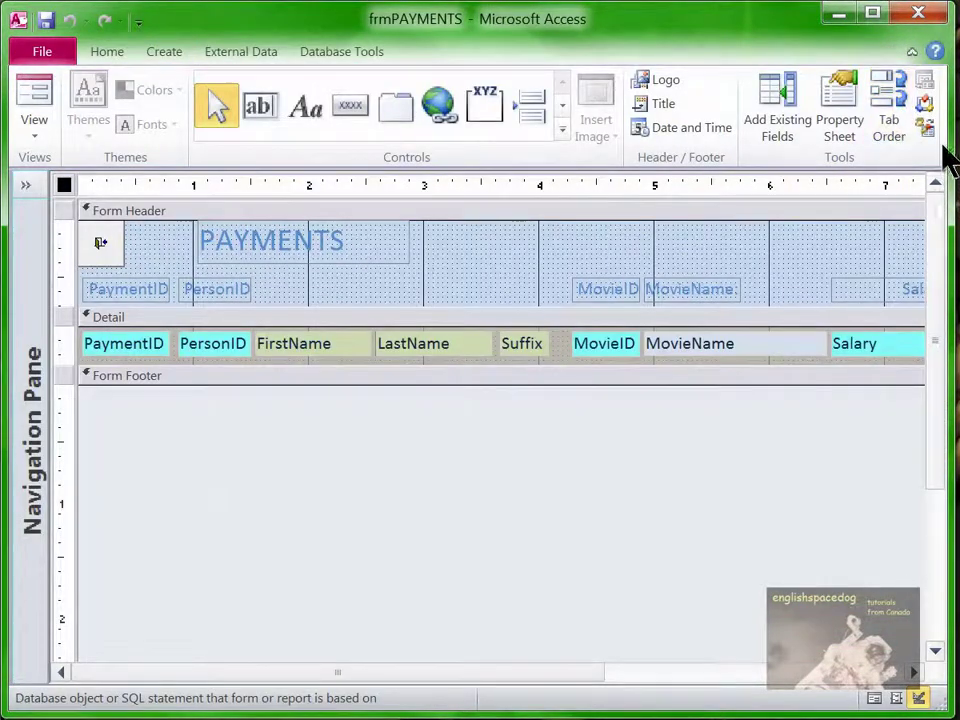
left_click(937, 52)
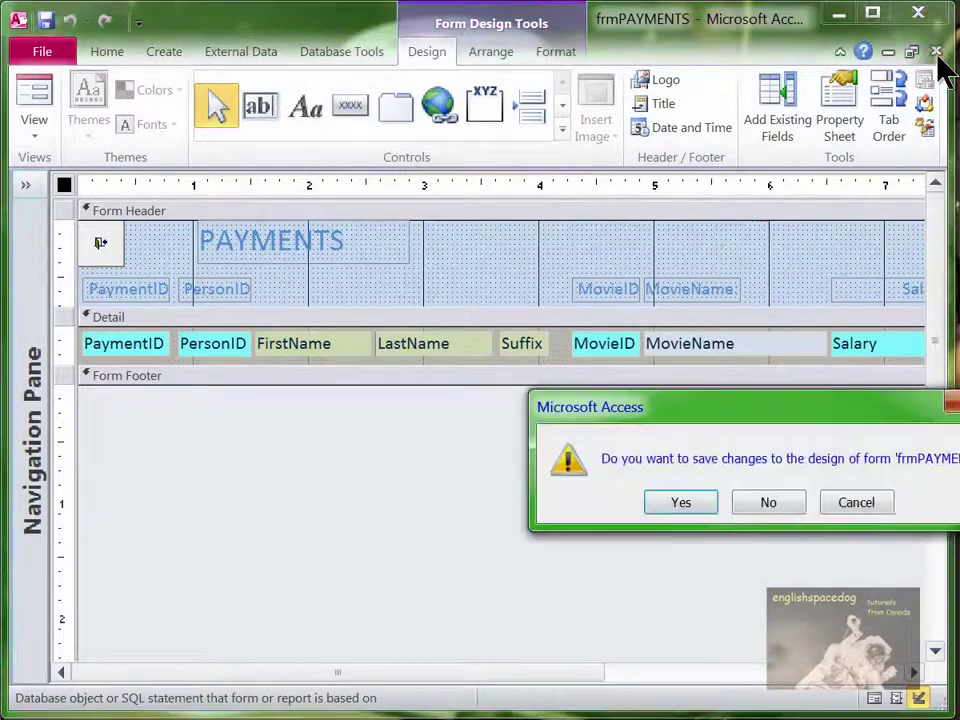
left_click(674, 500)
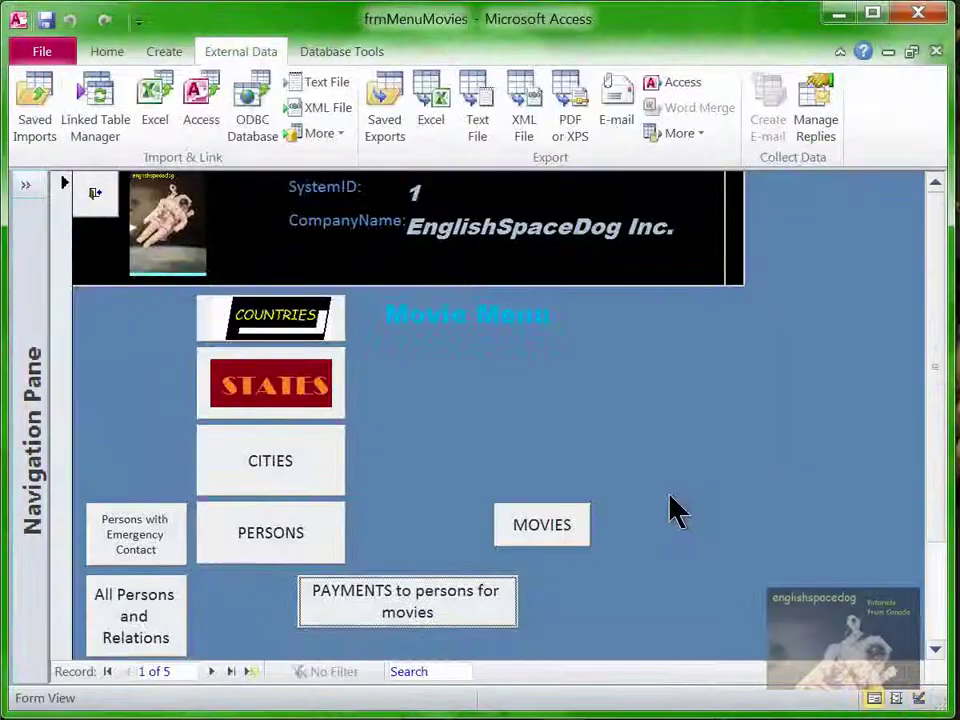
Step: Expand the Navigation Pane, find the linked table tblPAYMENTS, and open the Linked Table Manager
left_click(27, 187)
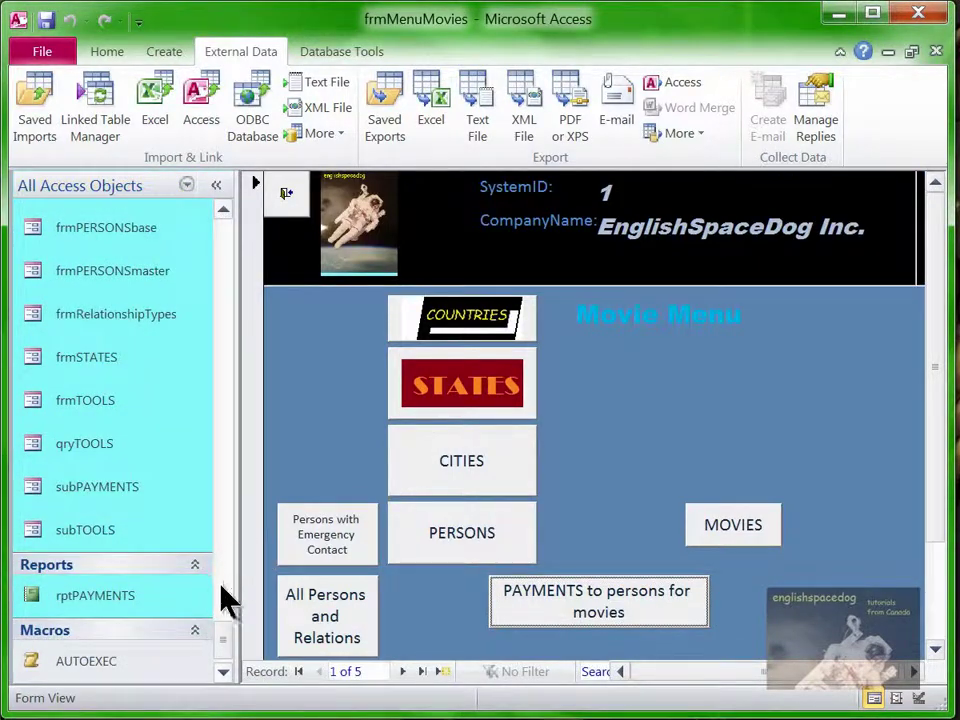
scroll(222, 640, "up", 1)
left_click_drag(221, 637, 274, 306)
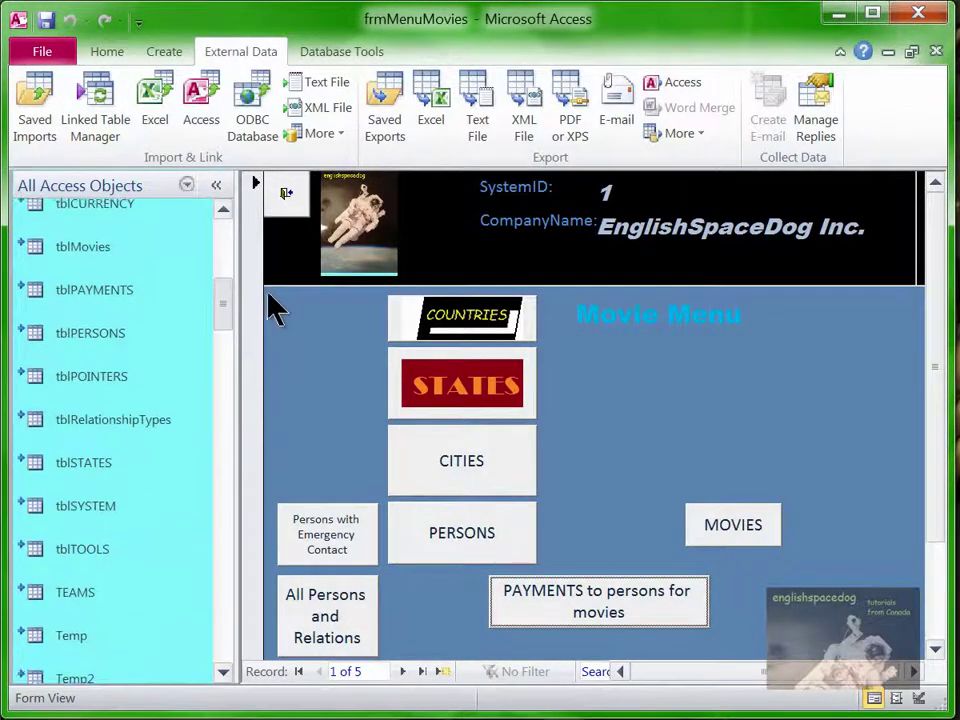
left_click(180, 306)
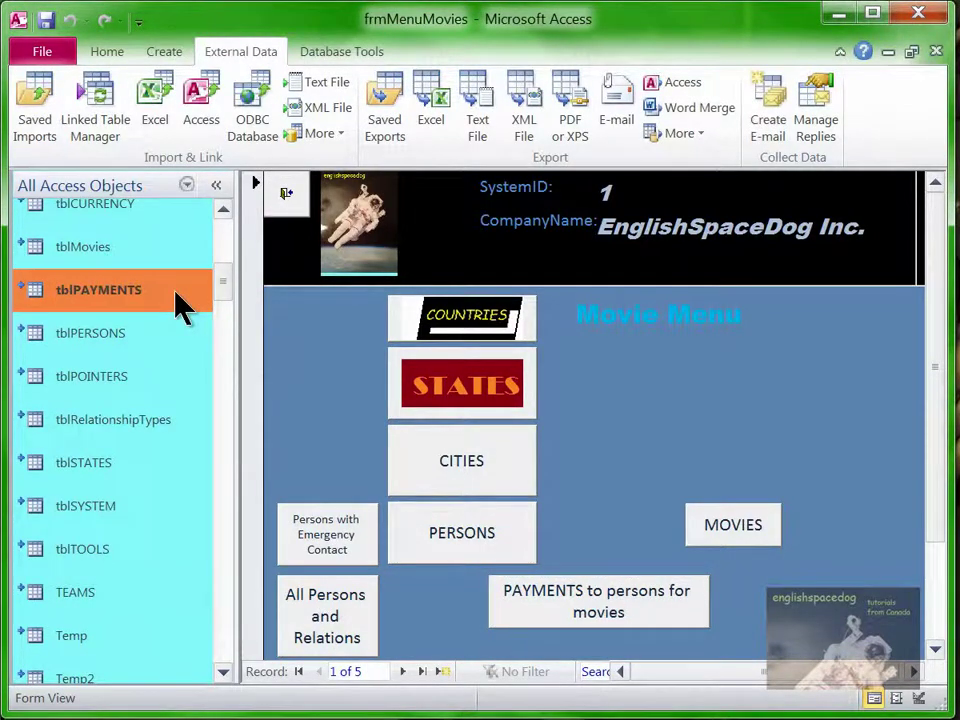
right_click(112, 294)
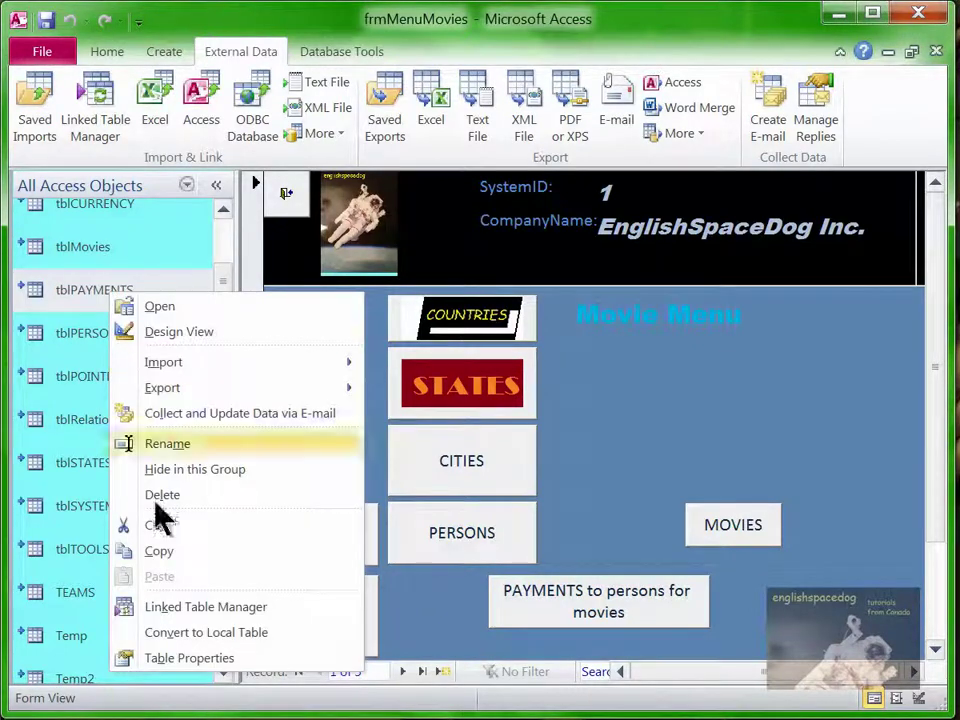
left_click(258, 610)
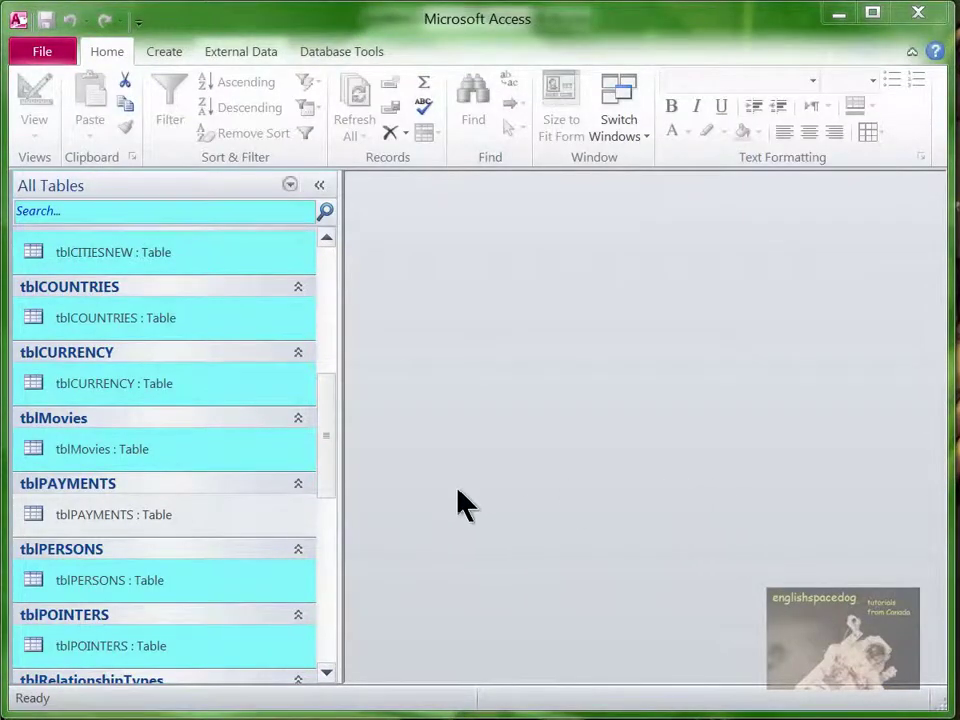
Step: Open tblPAYMENTS in Design view in the database that holds the tables, and maximize it
right_click(223, 514)
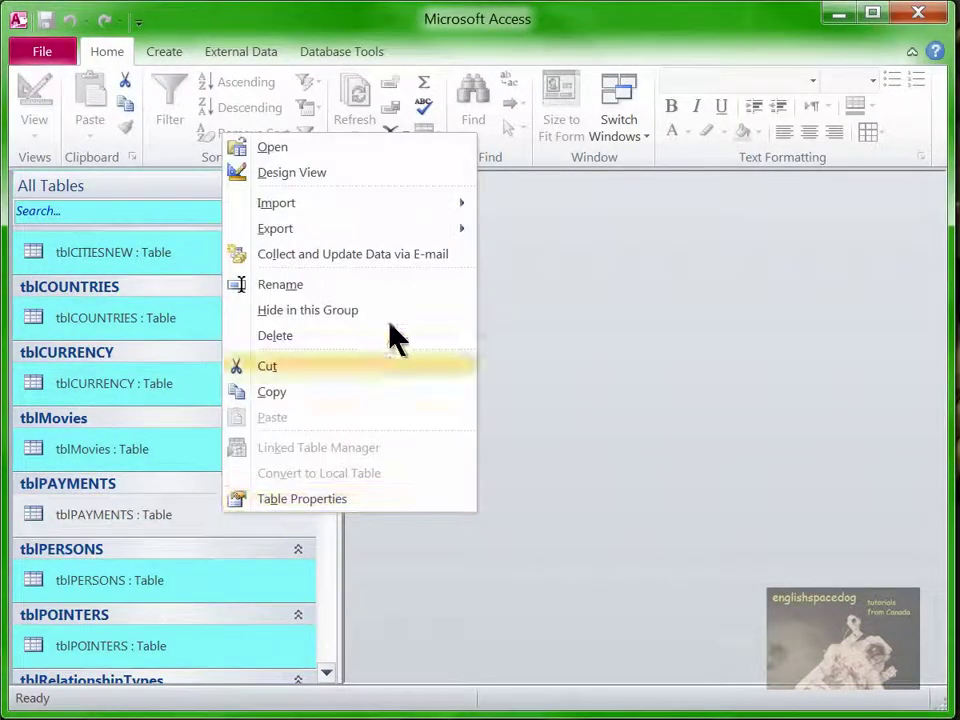
left_click(410, 174)
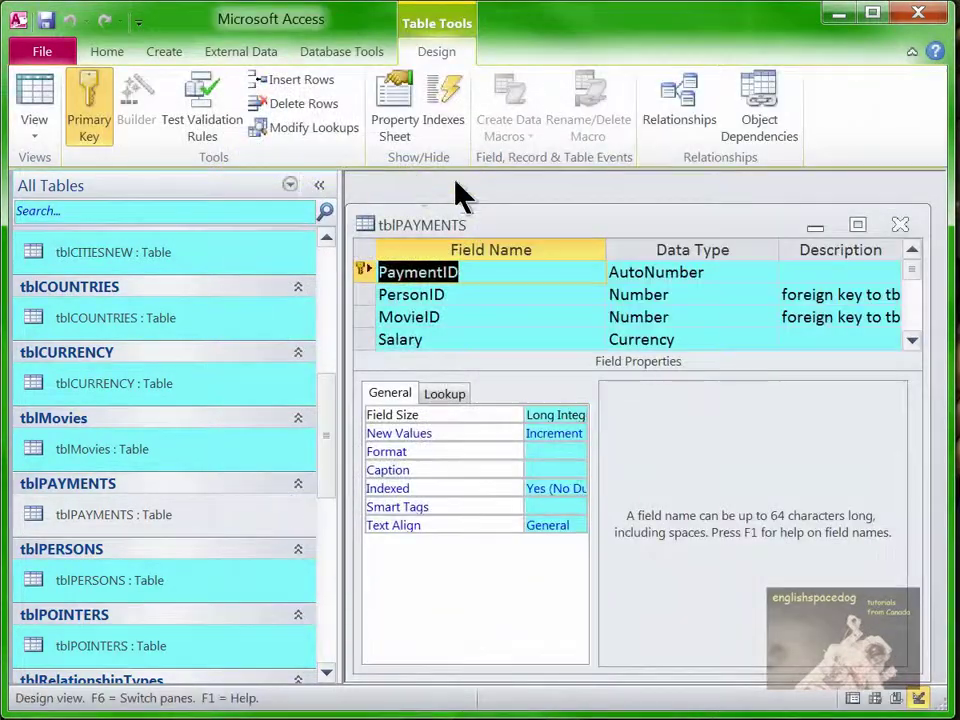
left_click(857, 226)
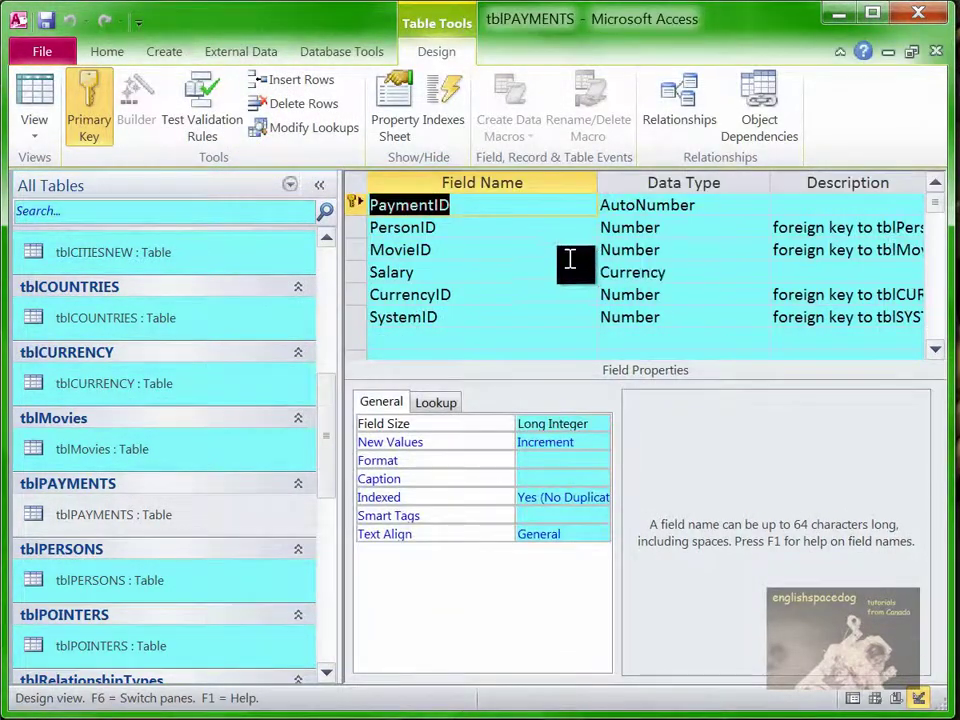
left_click(830, 208)
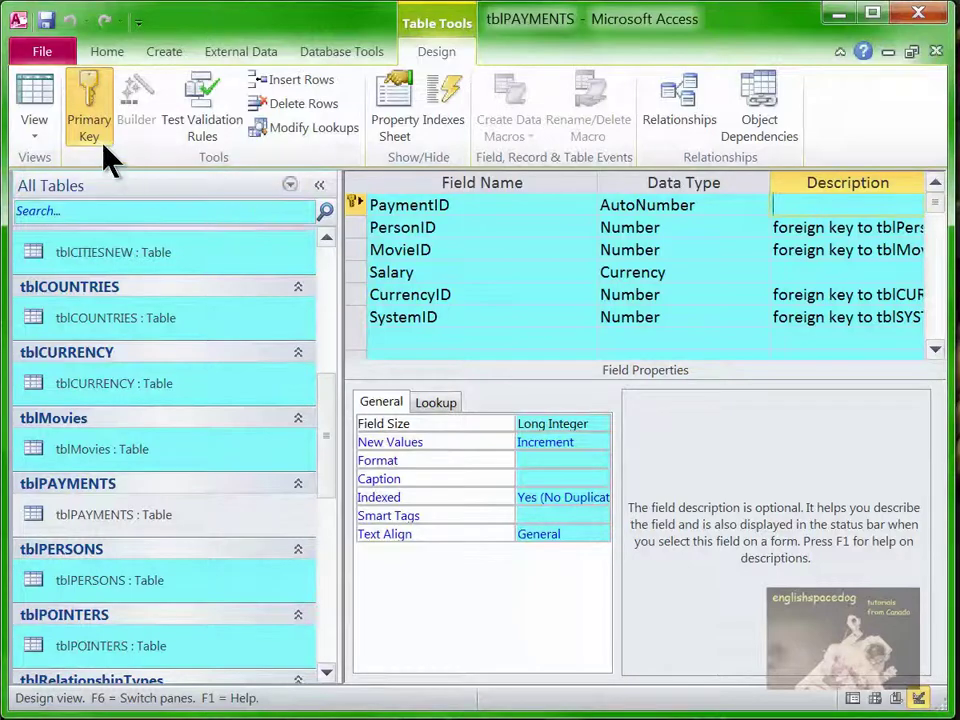
Step: Switch tblPAYMENTS to its datasheet and inspect the PersonID and MovieID of the first payment
left_click(36, 100)
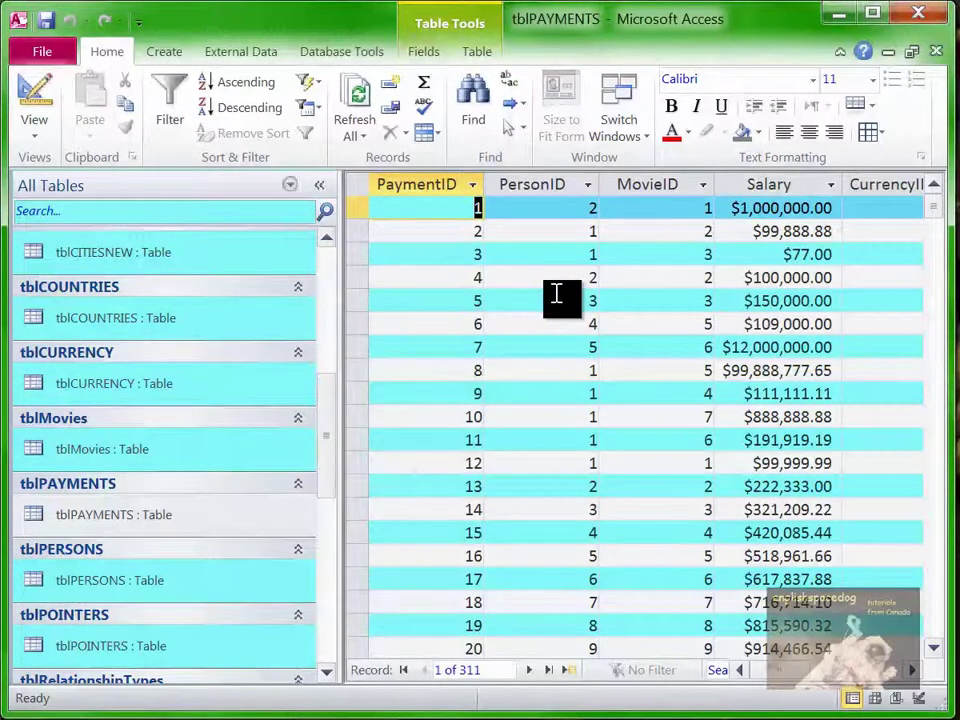
left_click(574, 214)
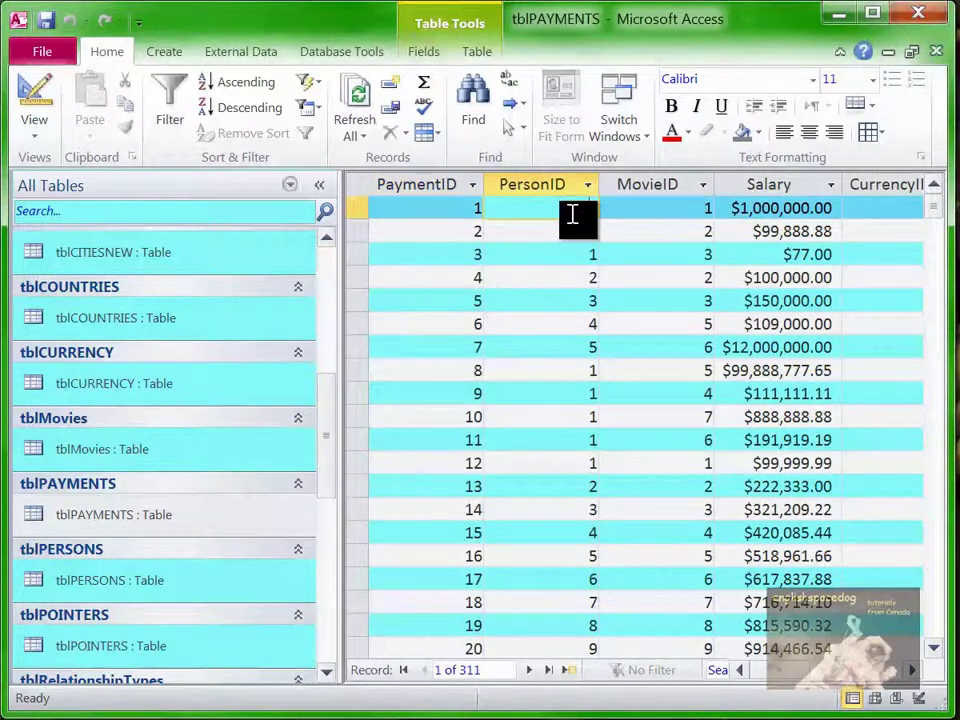
left_click(702, 210)
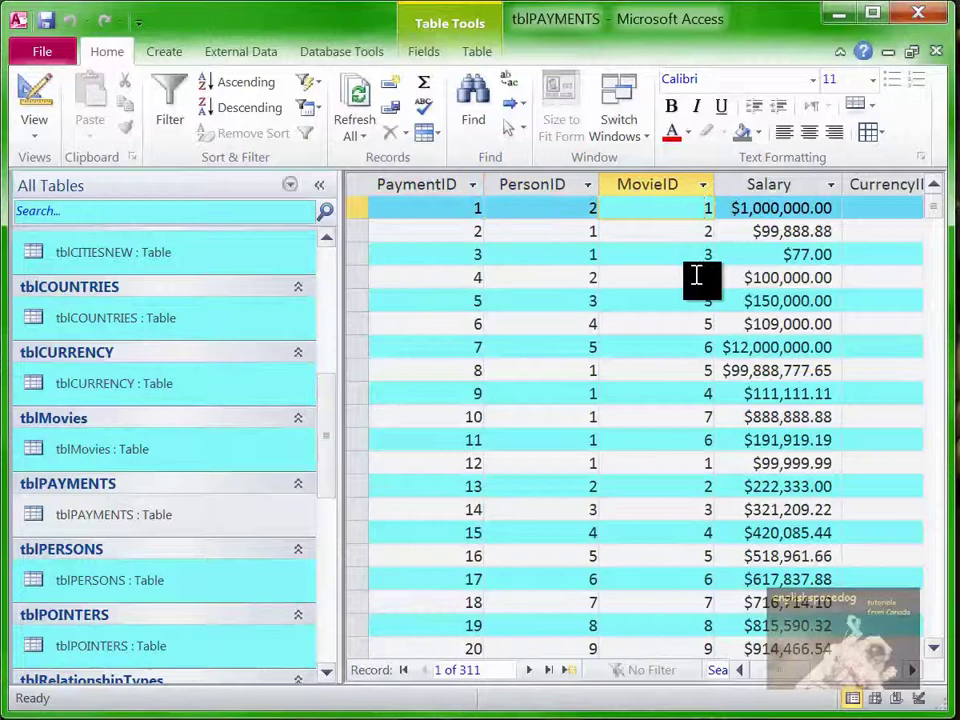
Step: Add a payment record with PersonID 2, MovieID 1, a salary of 12.34 and CurrencyID 1
left_click(566, 670)
left_click(574, 626)
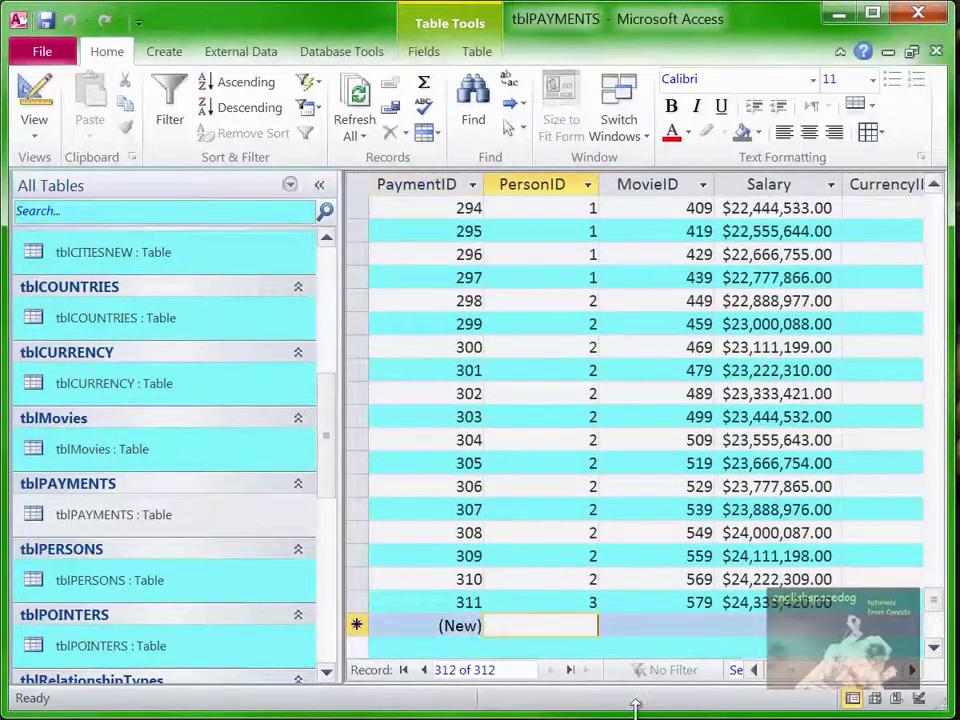
type("2")
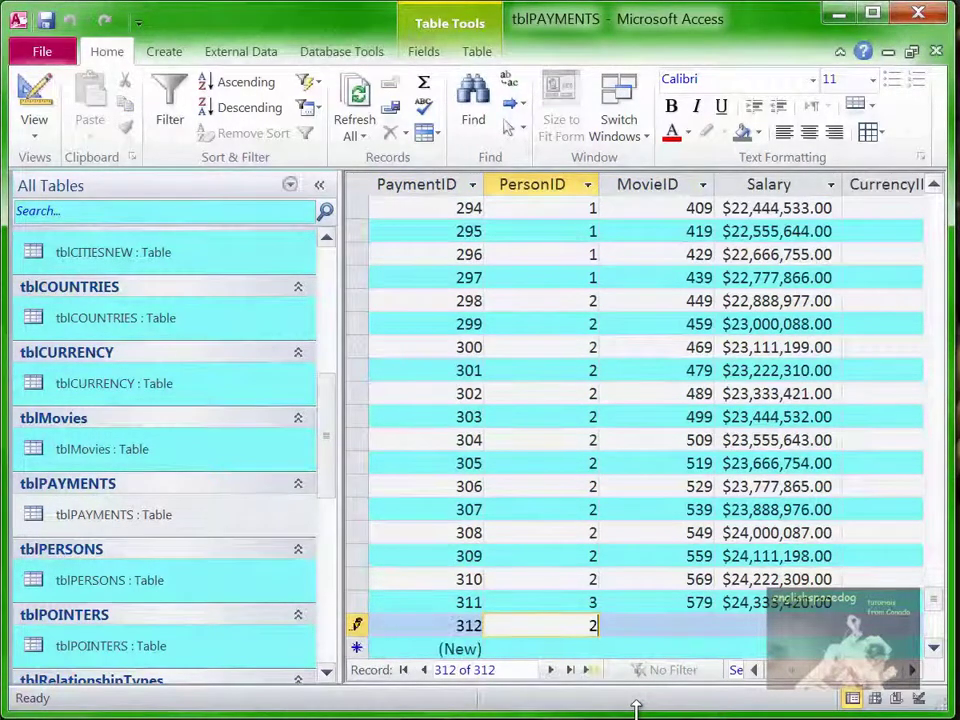
key("Tab")
type("1")
key("Tab")
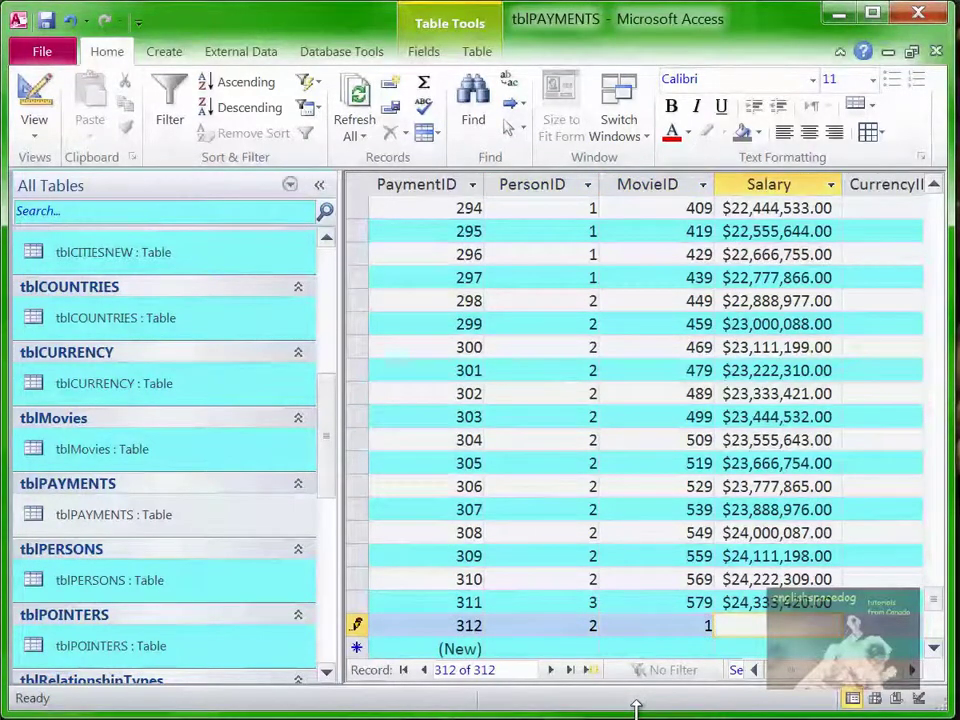
type("12.34")
key("Tab")
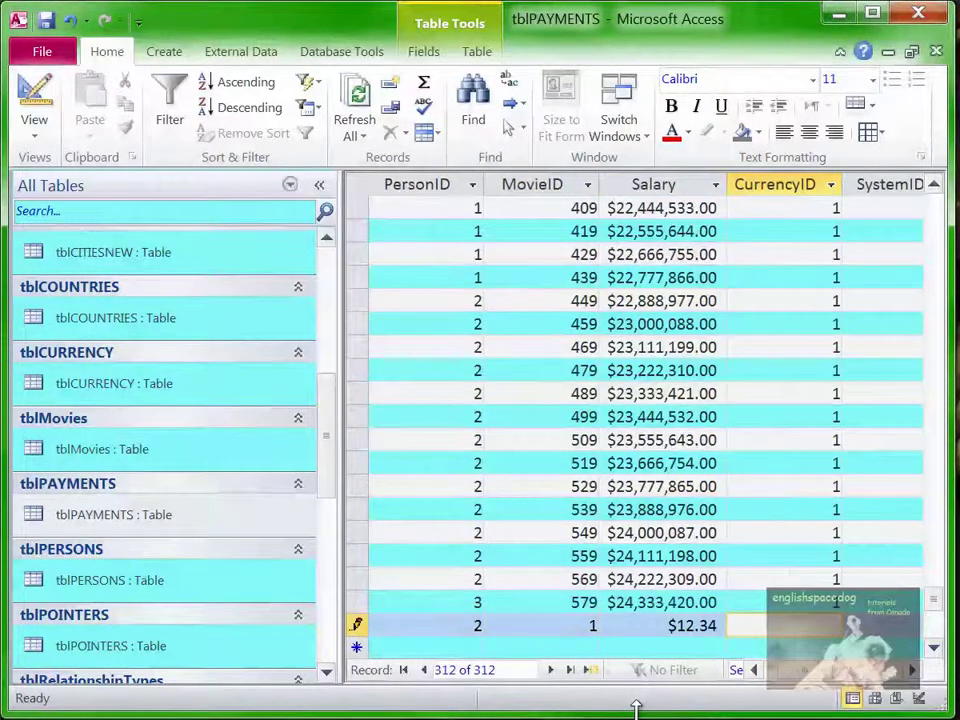
key("Tab")
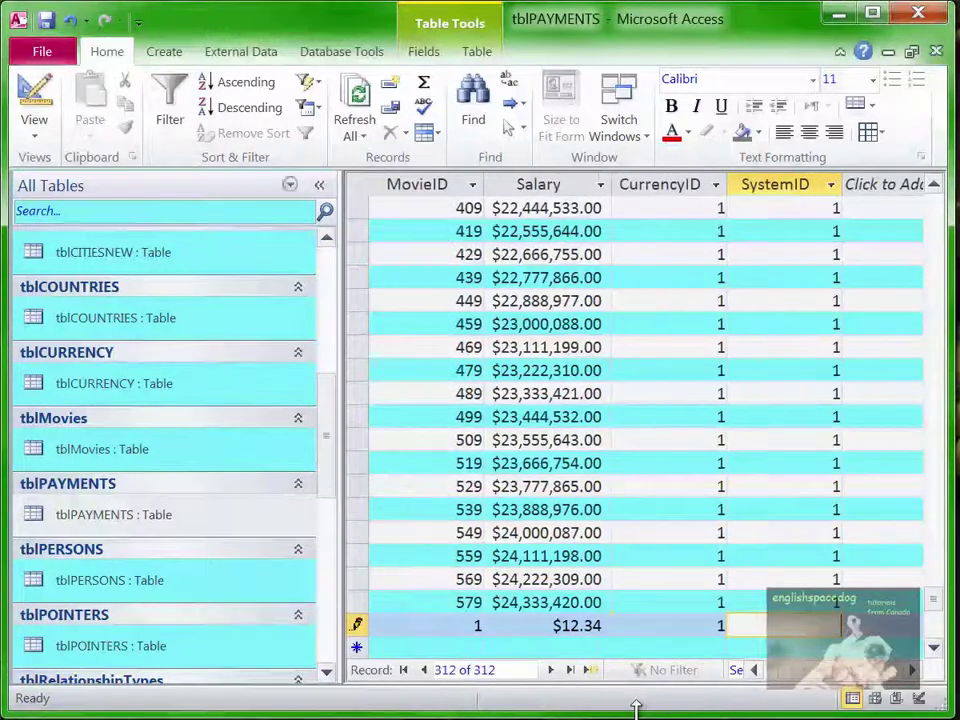
key("Tab")
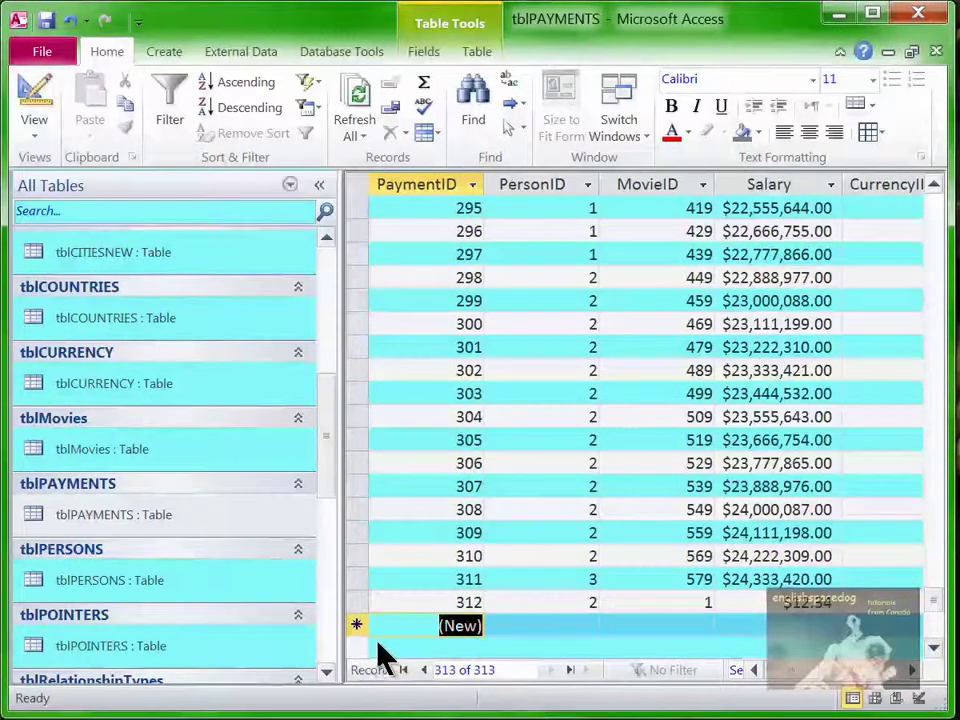
Step: Delete the newly added payment record from tblPAYMENTS
left_click(358, 601)
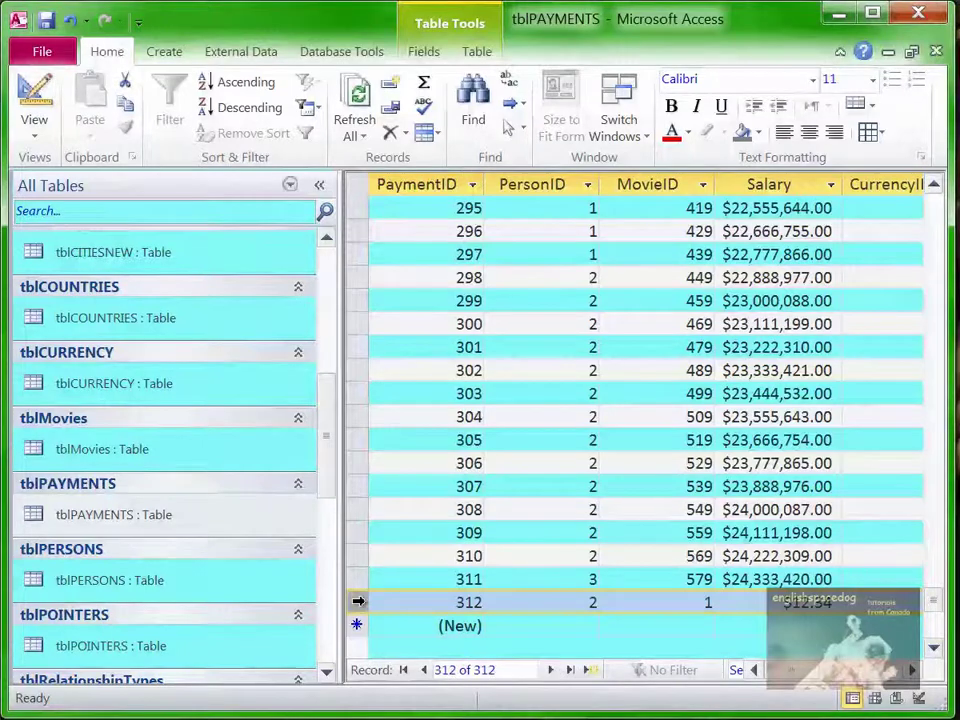
right_click(358, 603)
left_click(443, 648)
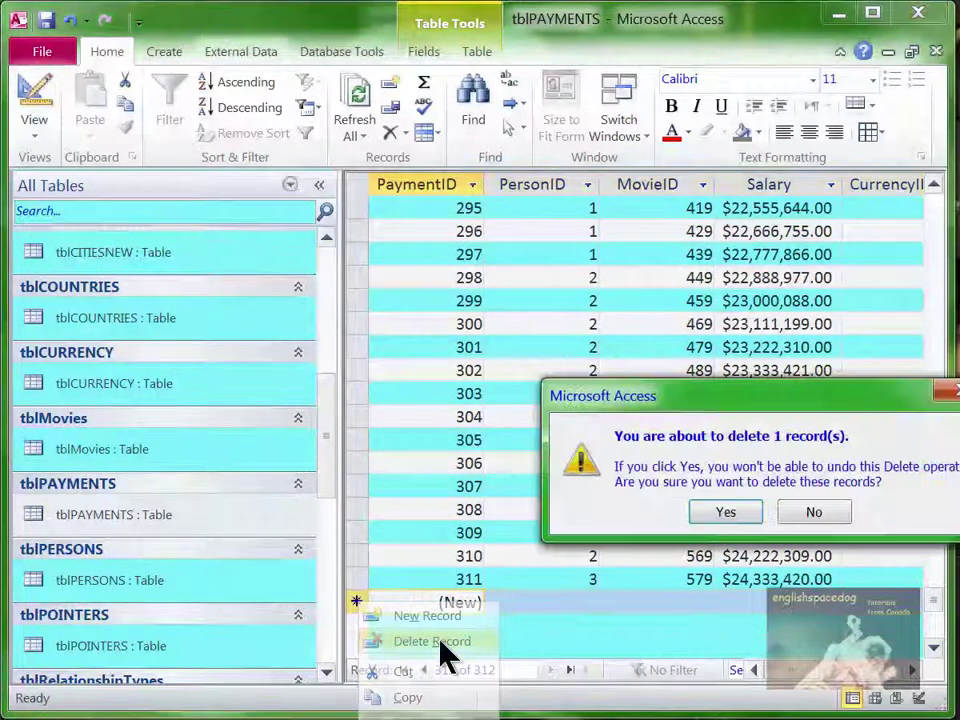
left_click(722, 512)
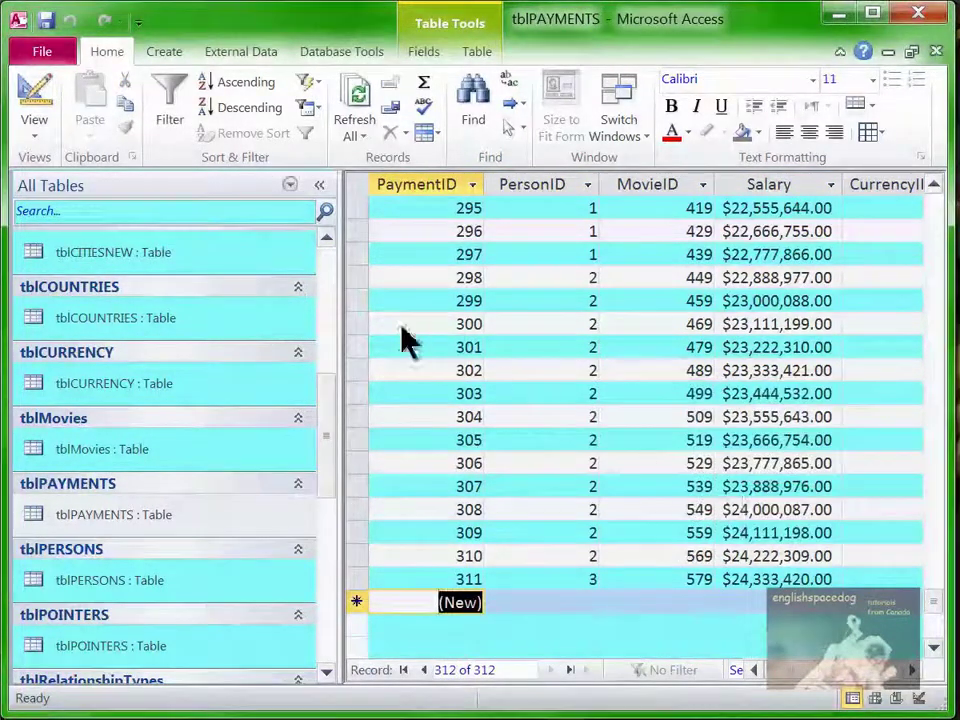
Step: Try to make PersonID and MovieID the compound primary key of tblPAYMENTS and save the table
left_click(33, 95)
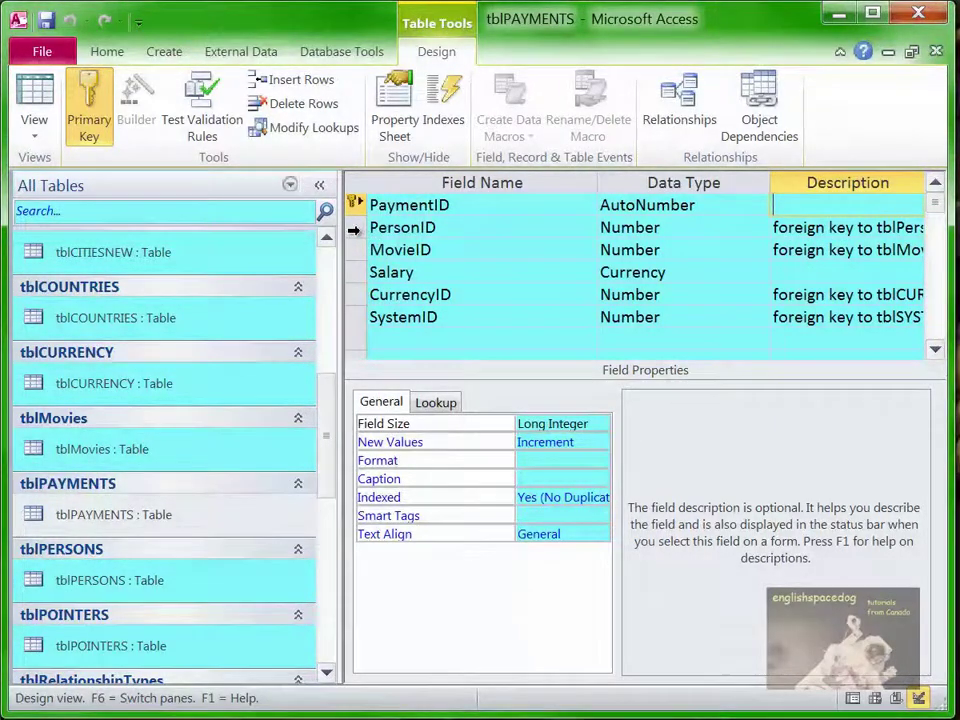
left_click_drag(354, 230, 354, 254)
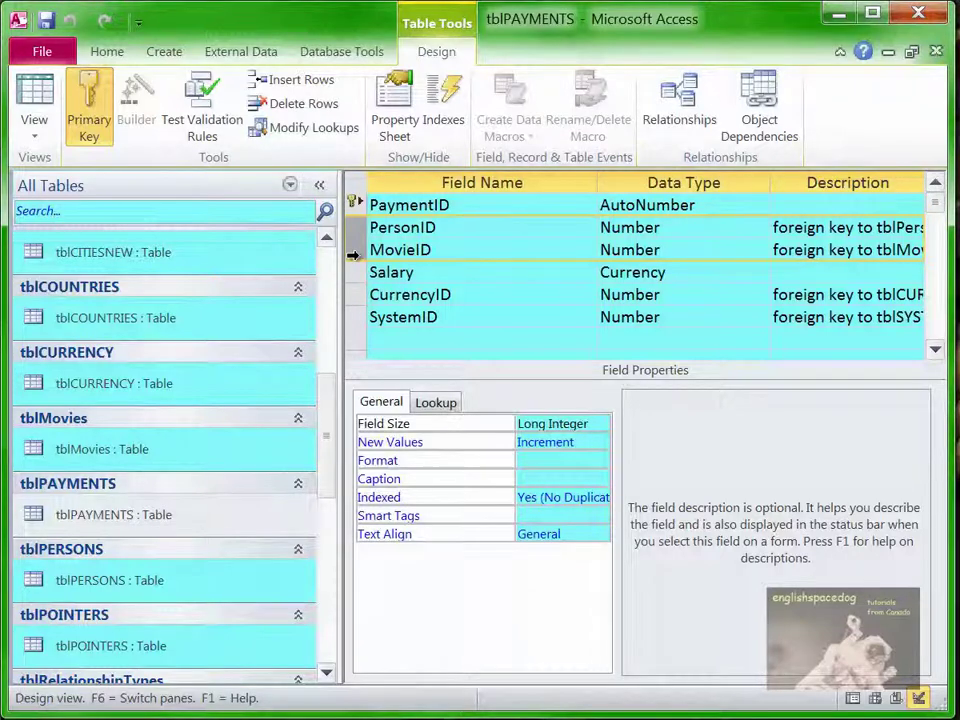
left_click(105, 100)
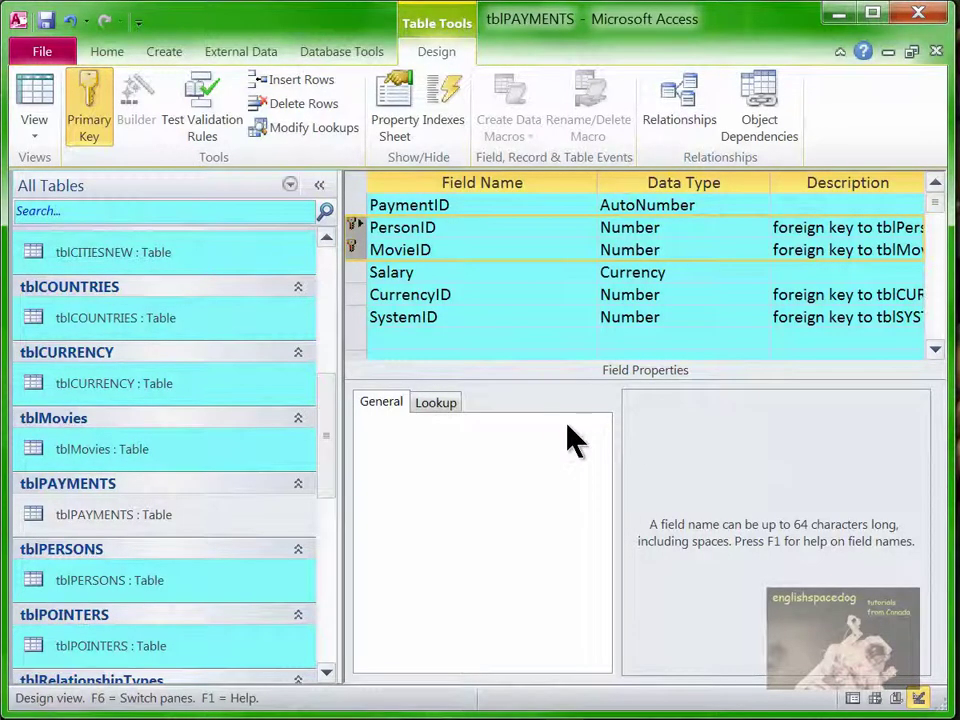
left_click(44, 100)
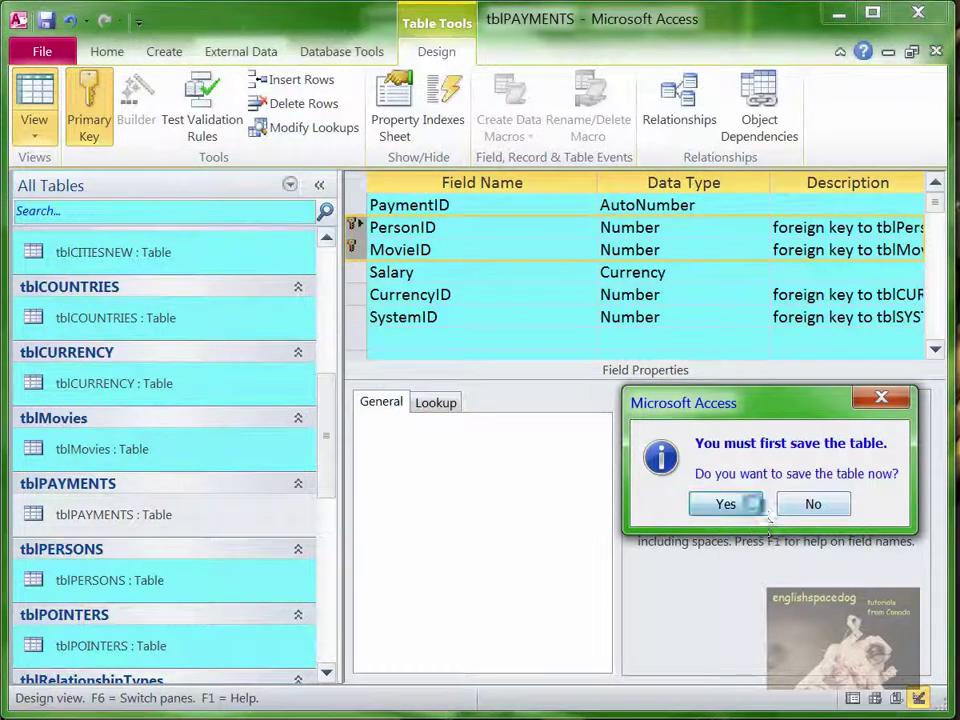
left_click(716, 506)
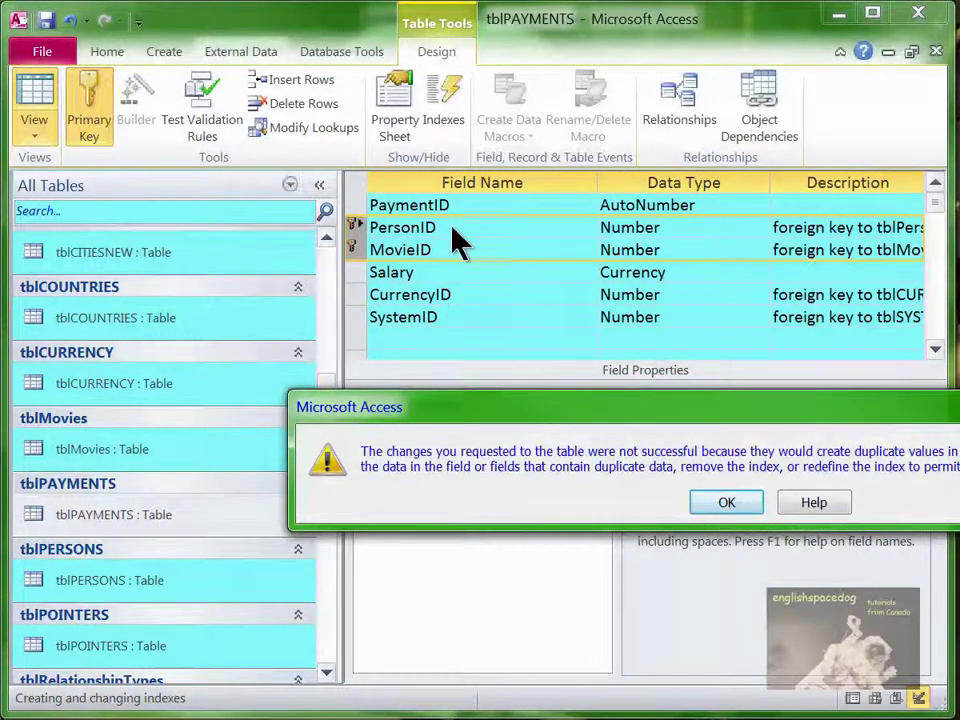
Step: Remove the compound primary key from PersonID and MovieID, save tblPAYMENTS and switch it to its datasheet
left_click(728, 508)
left_click(770, 526)
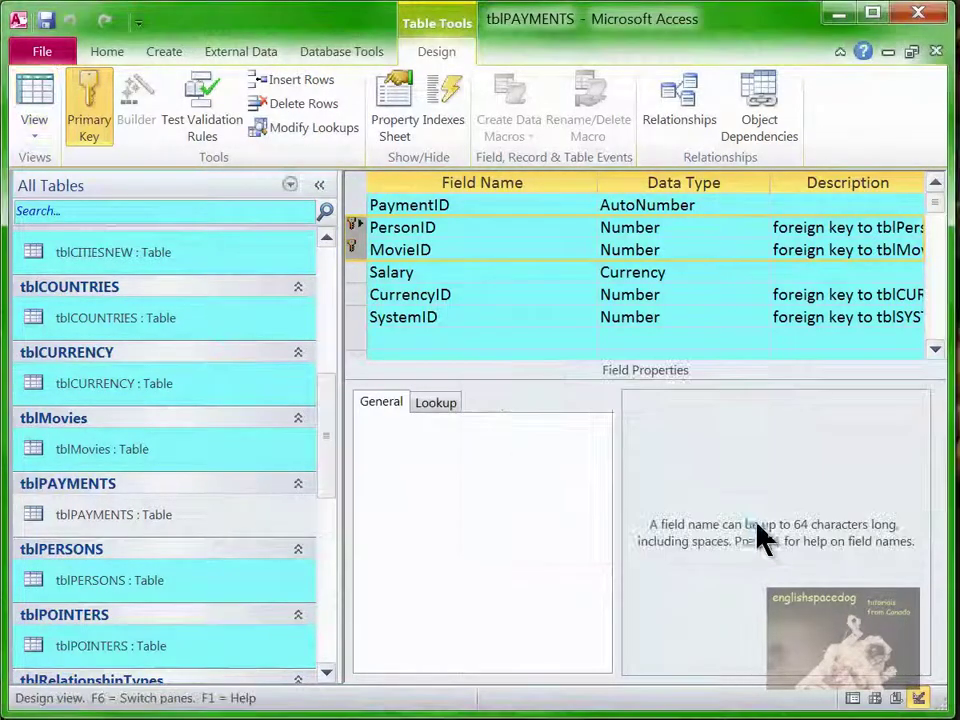
left_click(88, 90)
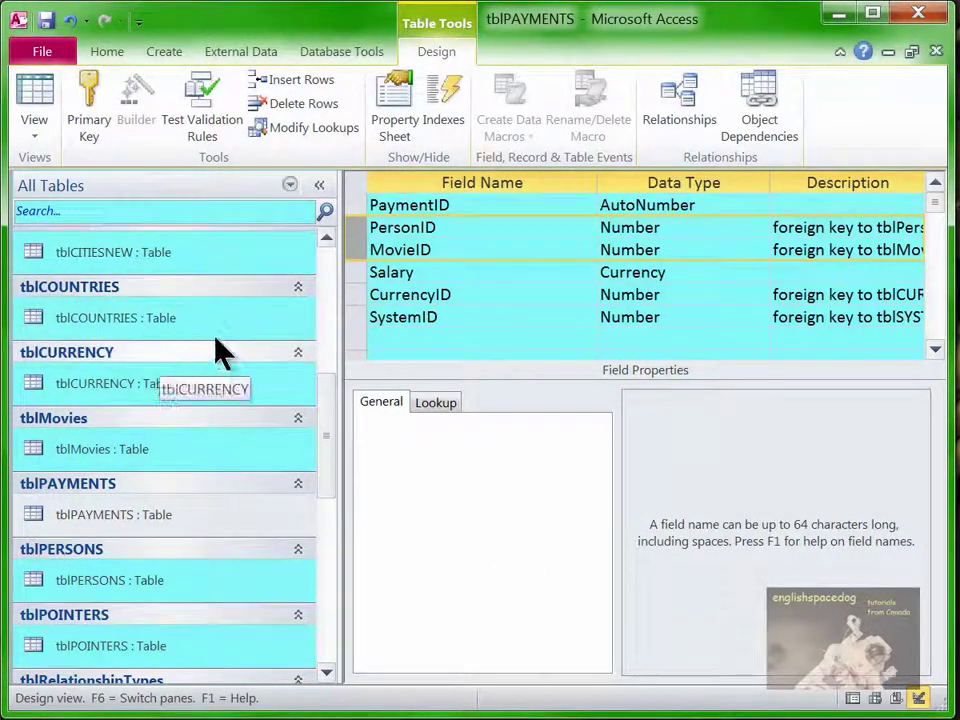
left_click(35, 92)
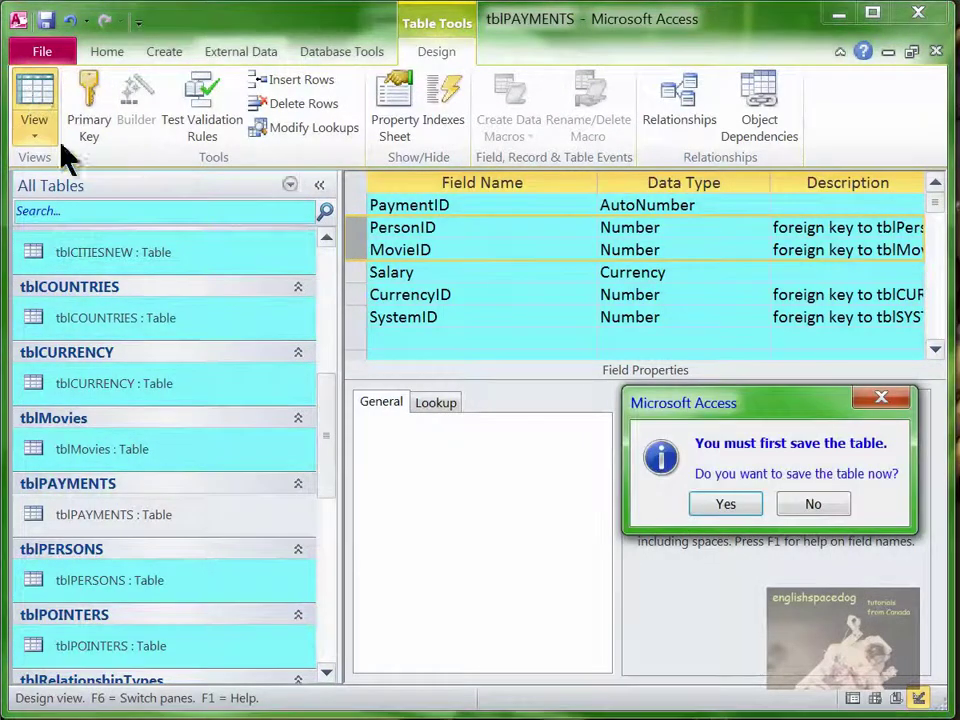
left_click(692, 505)
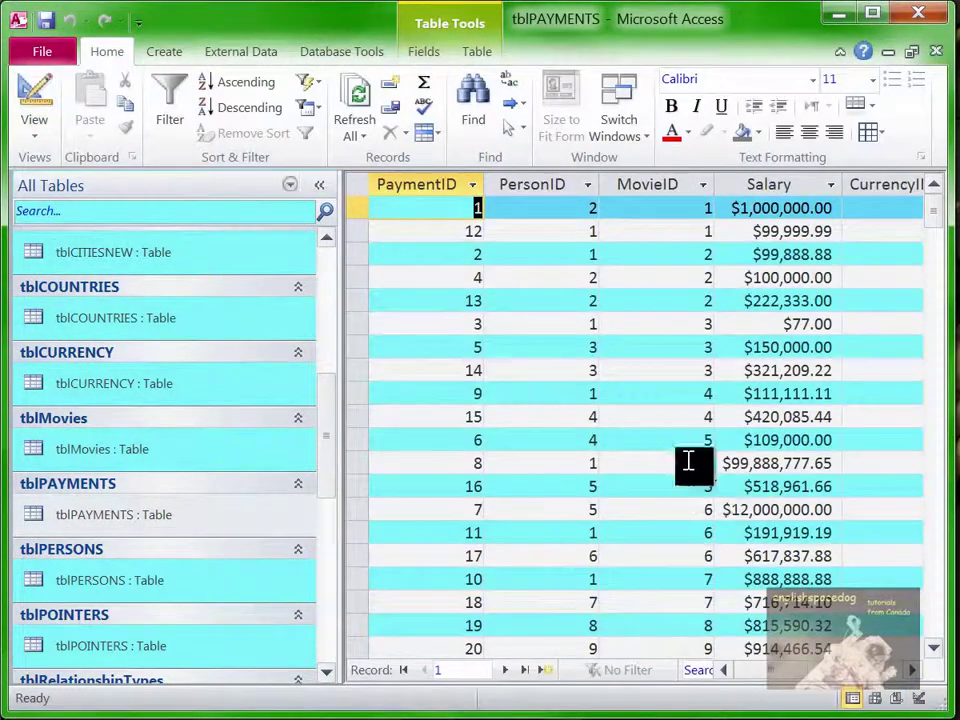
Step: Sort the tblPAYMENTS records by PersonID in ascending order and close the table, saving its changes
left_click(521, 184)
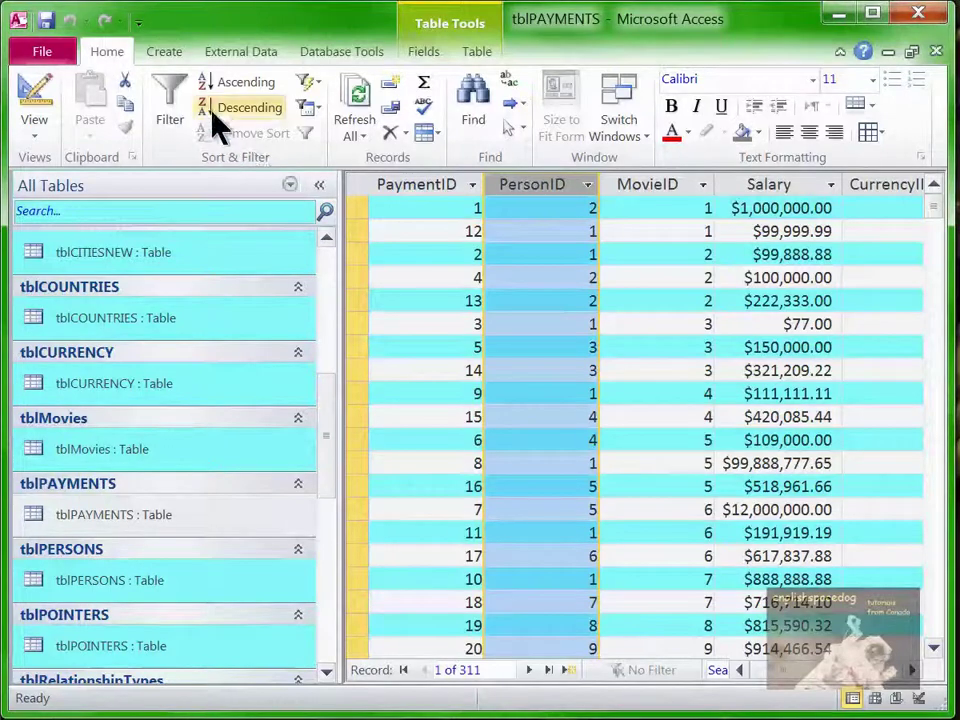
left_click(242, 84)
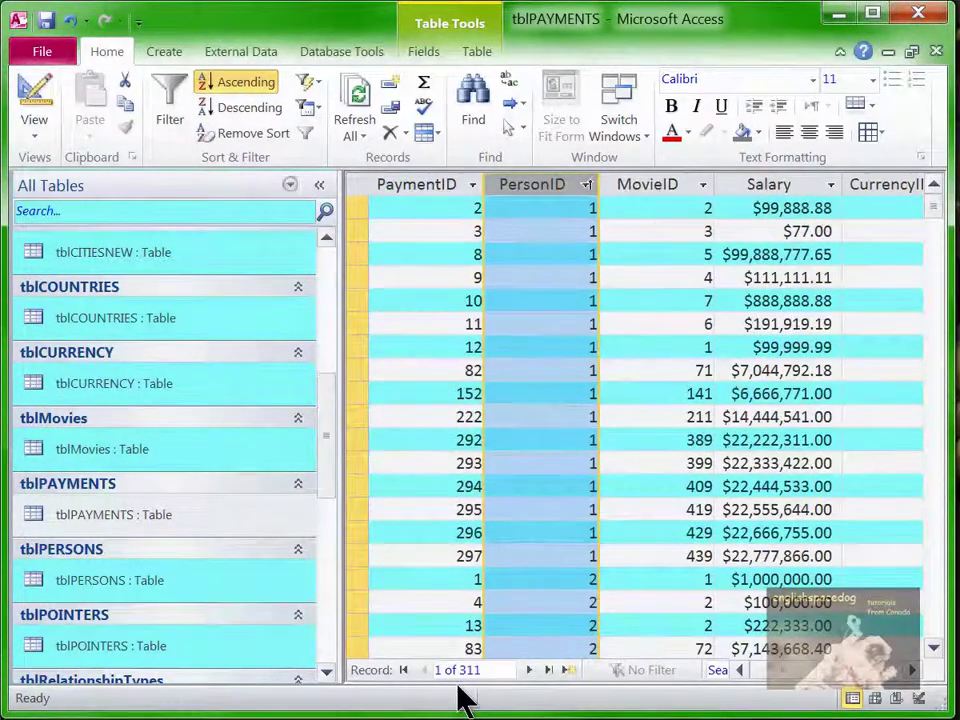
left_click(934, 52)
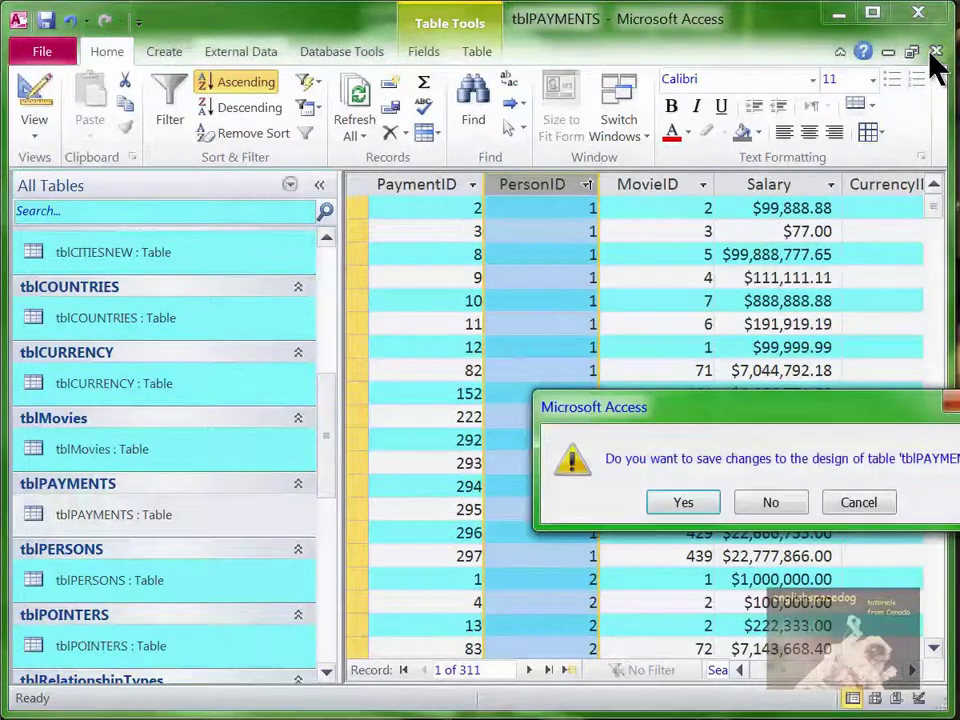
left_click(688, 506)
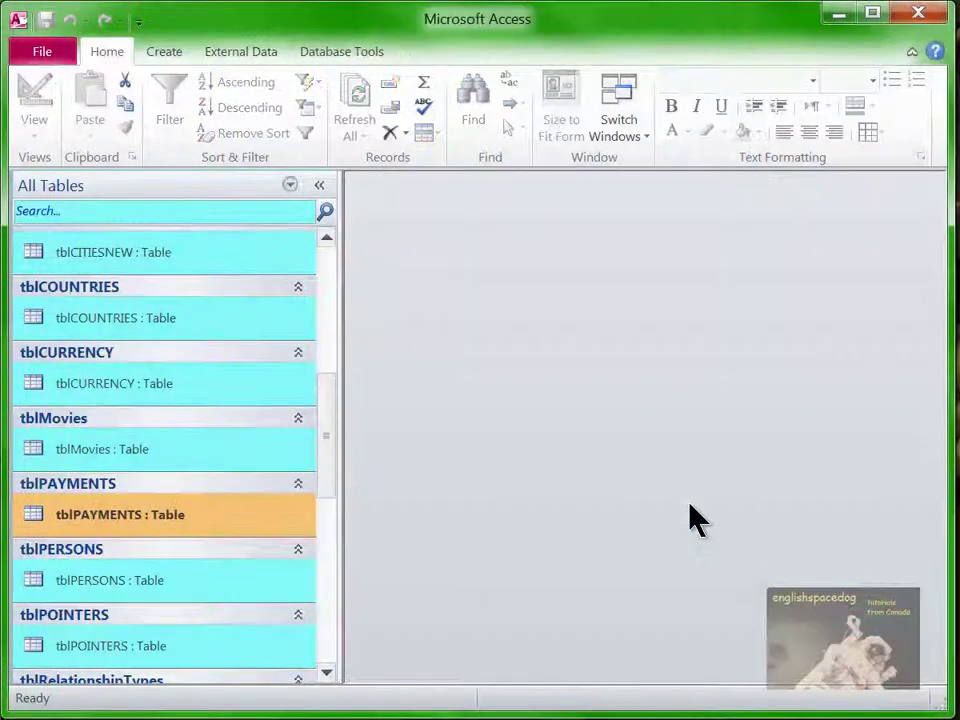
right_click(221, 540)
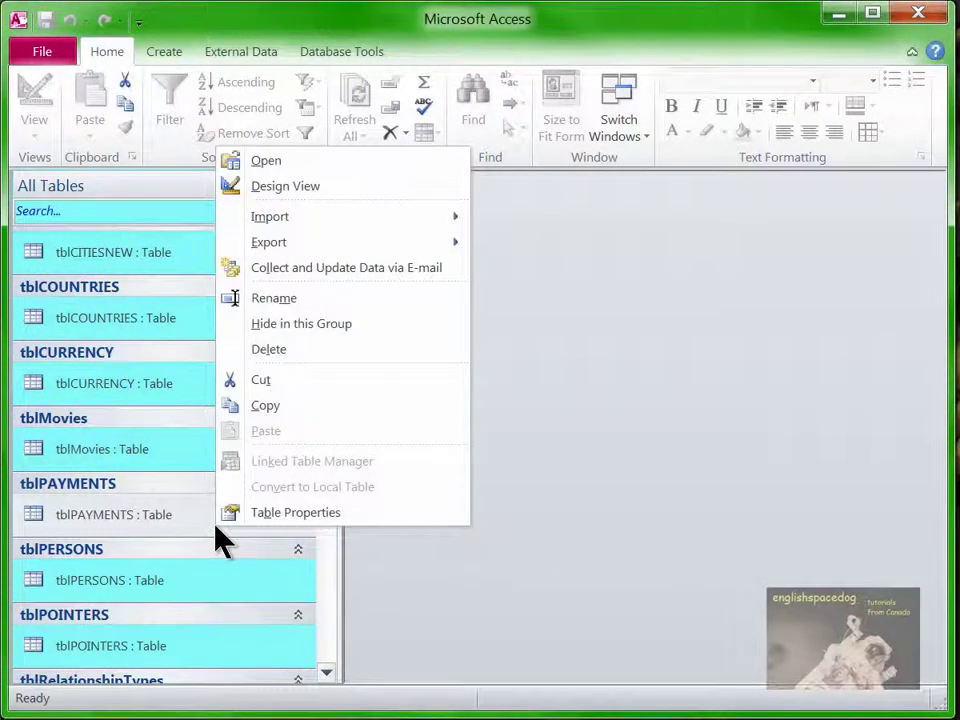
left_click(628, 538)
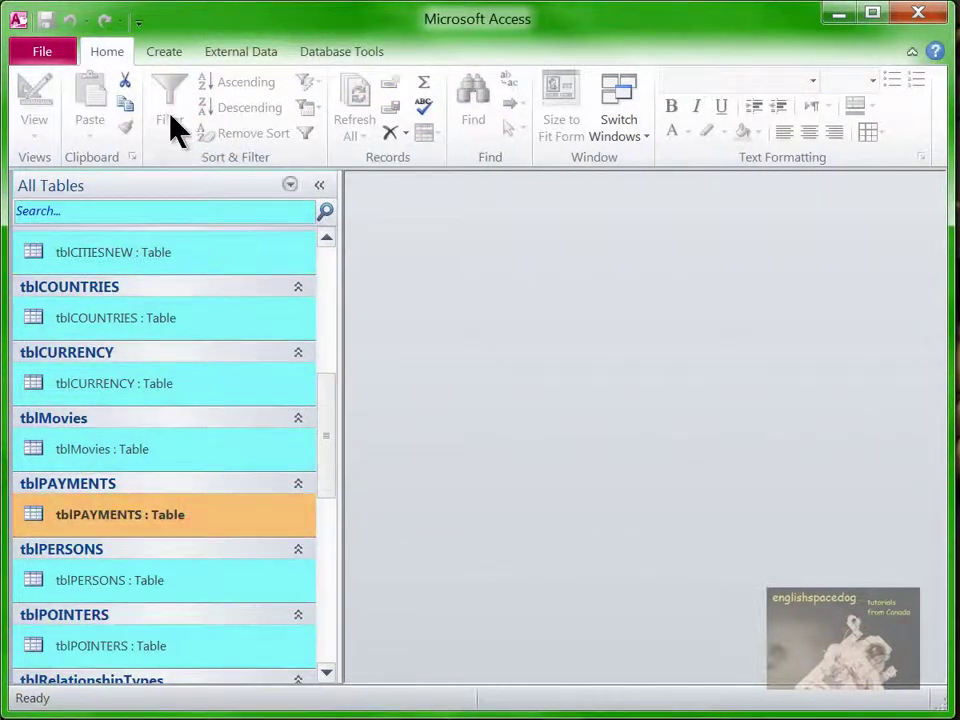
Step: Start a simple detail query with the Query Wizard, using the PersonID and MovieID fields of tblPAYMENTS
left_click(164, 52)
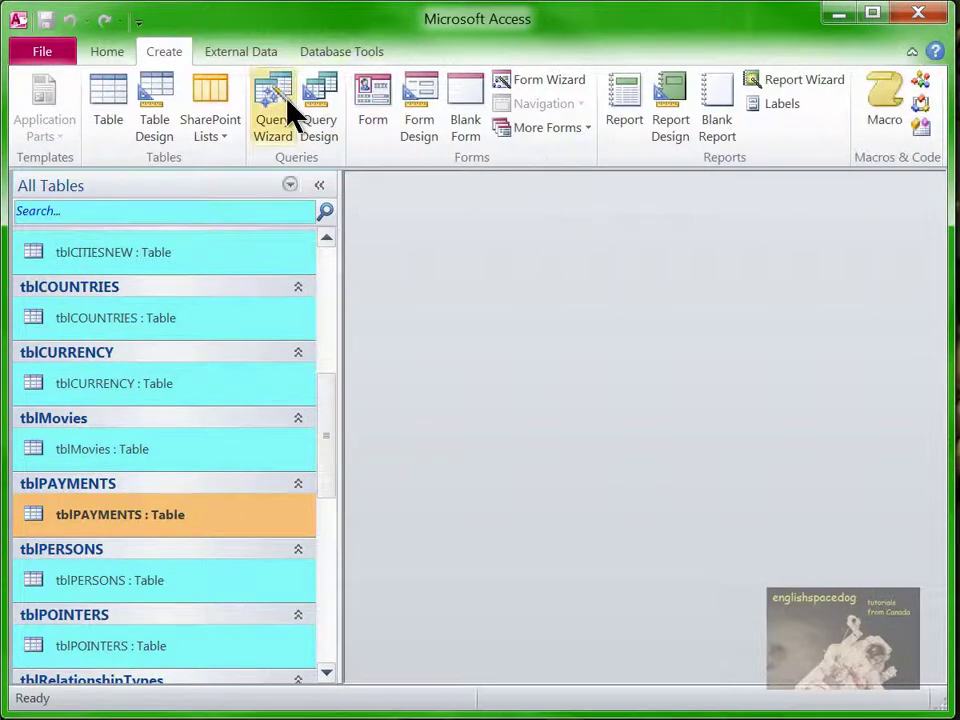
left_click(285, 96)
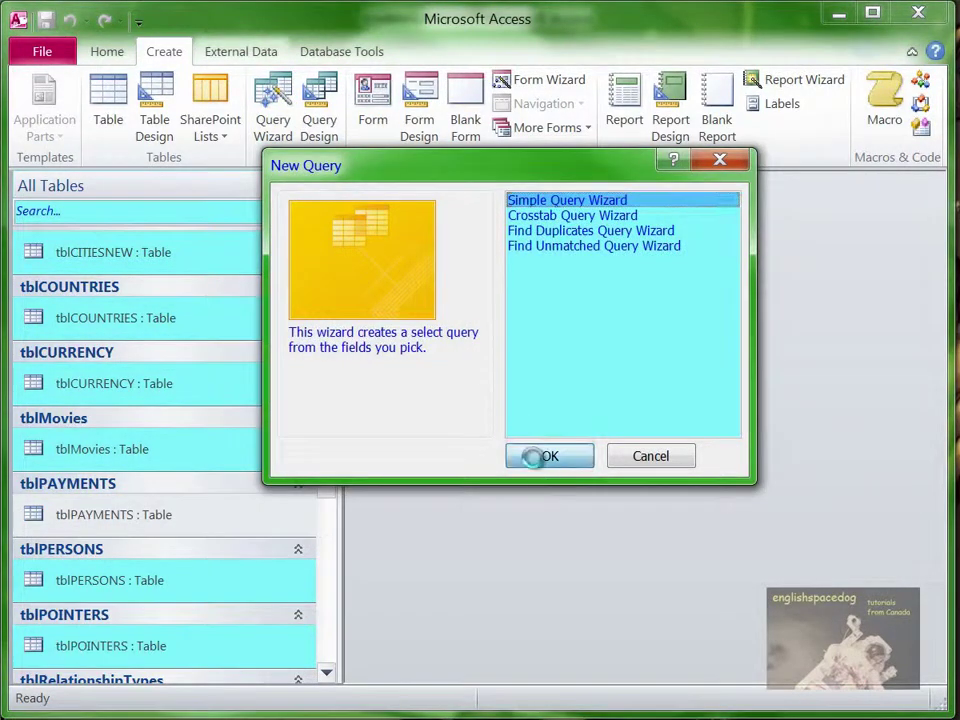
left_click(533, 456)
left_click(285, 343)
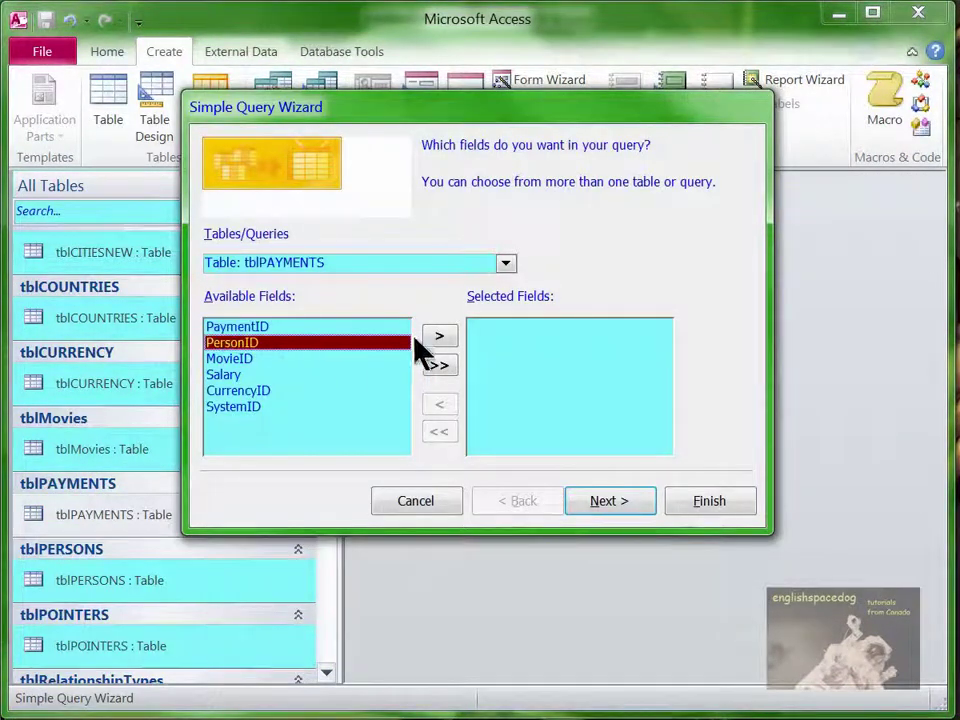
left_click(440, 340)
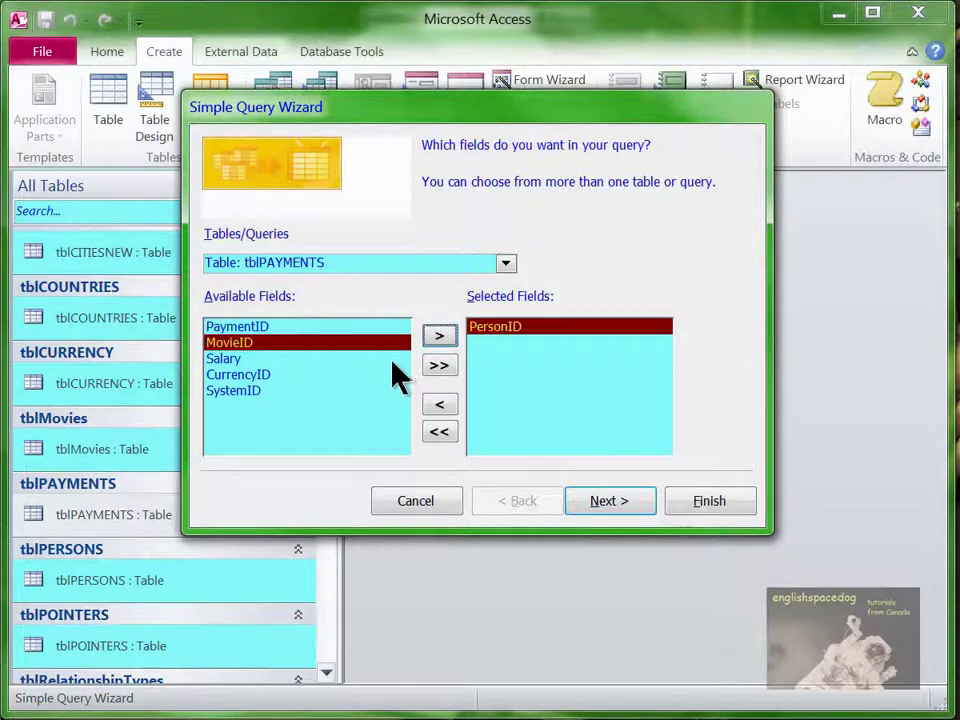
left_click(444, 340)
left_click(586, 493)
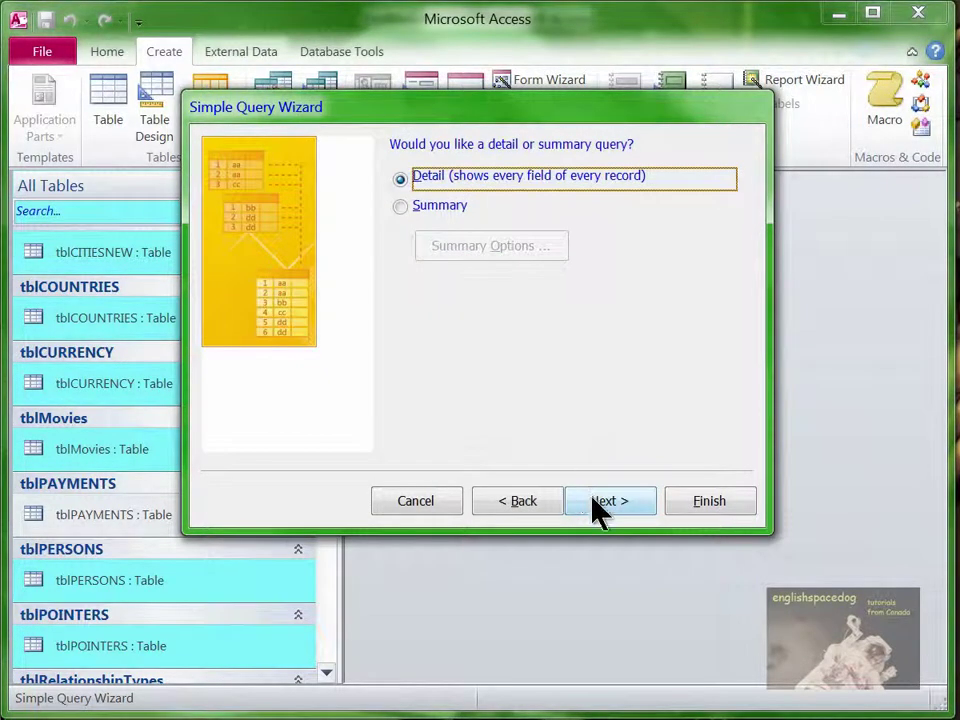
left_click(598, 502)
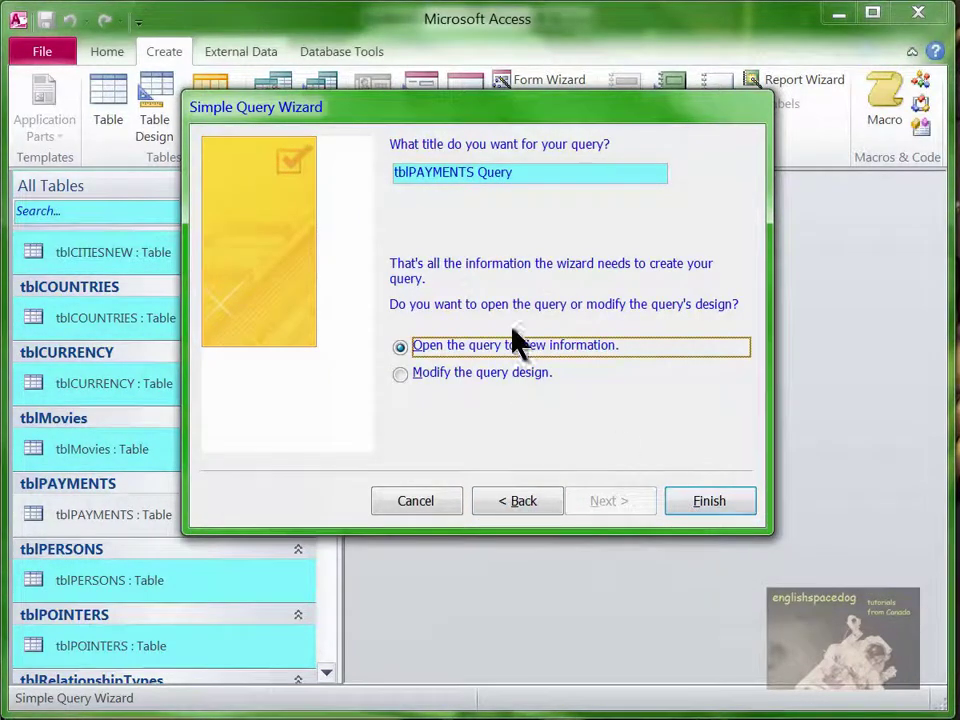
Step: Title the query qryCount, finish it with its design open for modification, and maximize the design window
left_click_drag(510, 174, 273, 170)
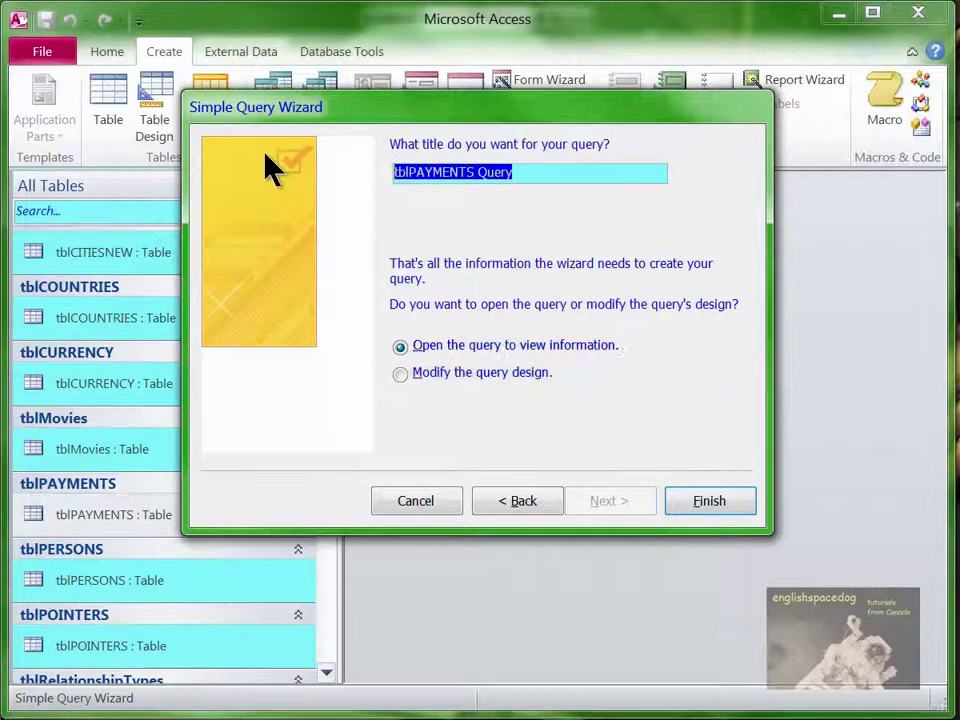
type("qryCount")
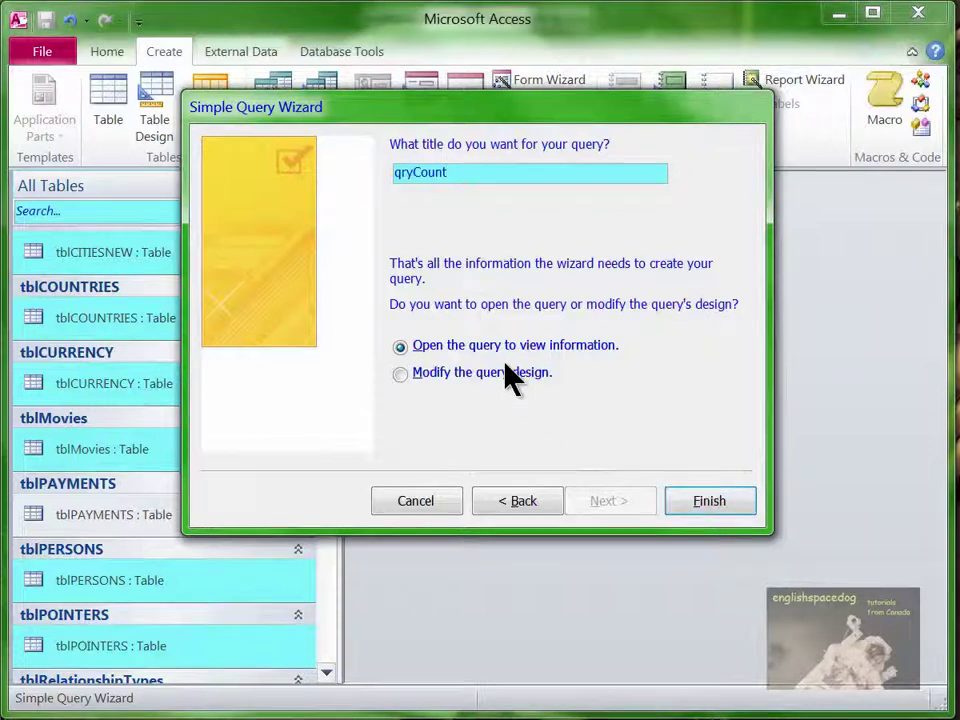
left_click(473, 374)
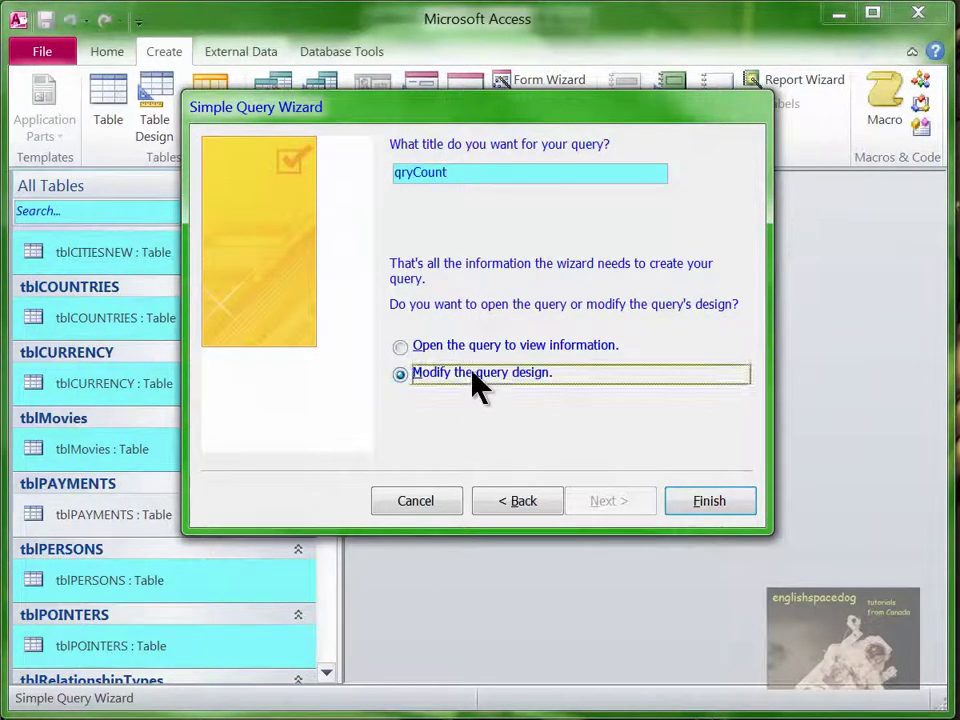
left_click(750, 508)
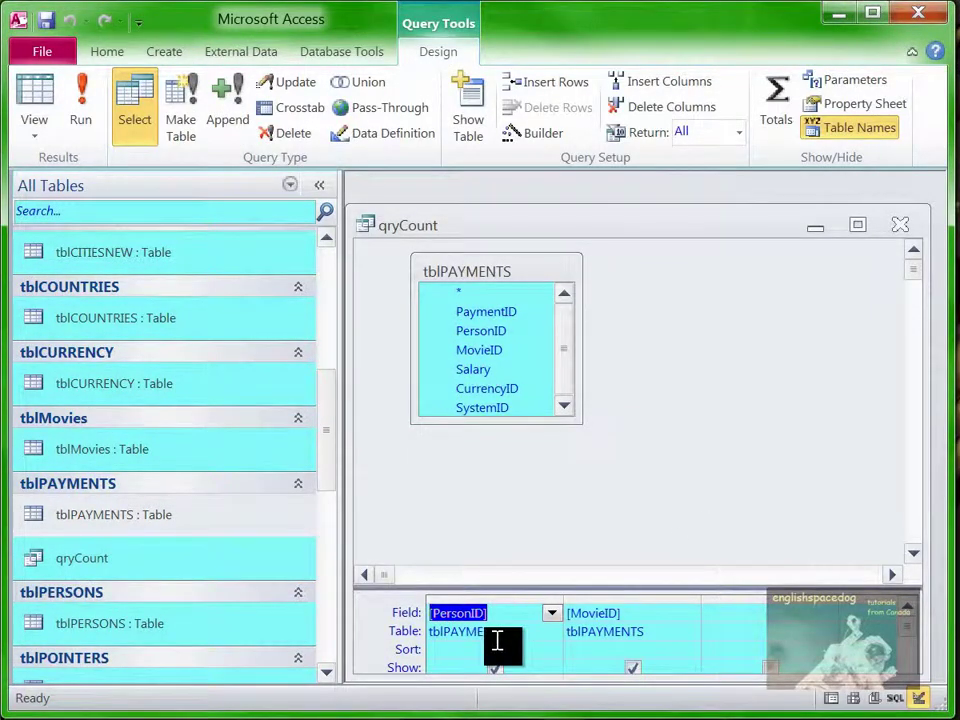
left_click(859, 227)
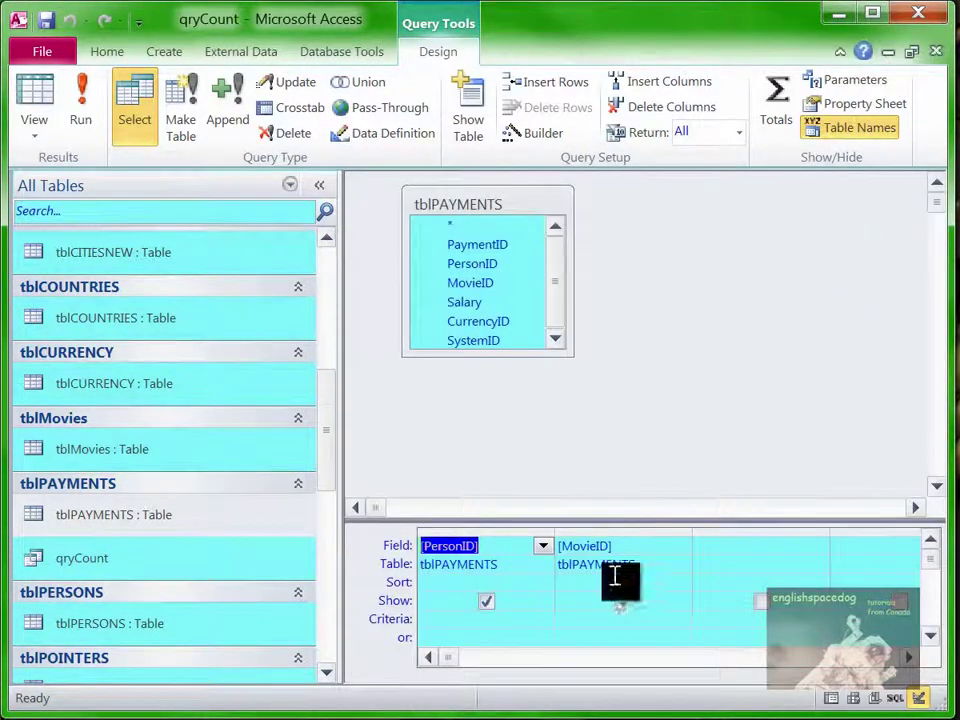
Step: Sort the PersonID column of qryCount in ascending order and add the Totals row to the query design
left_click(521, 581)
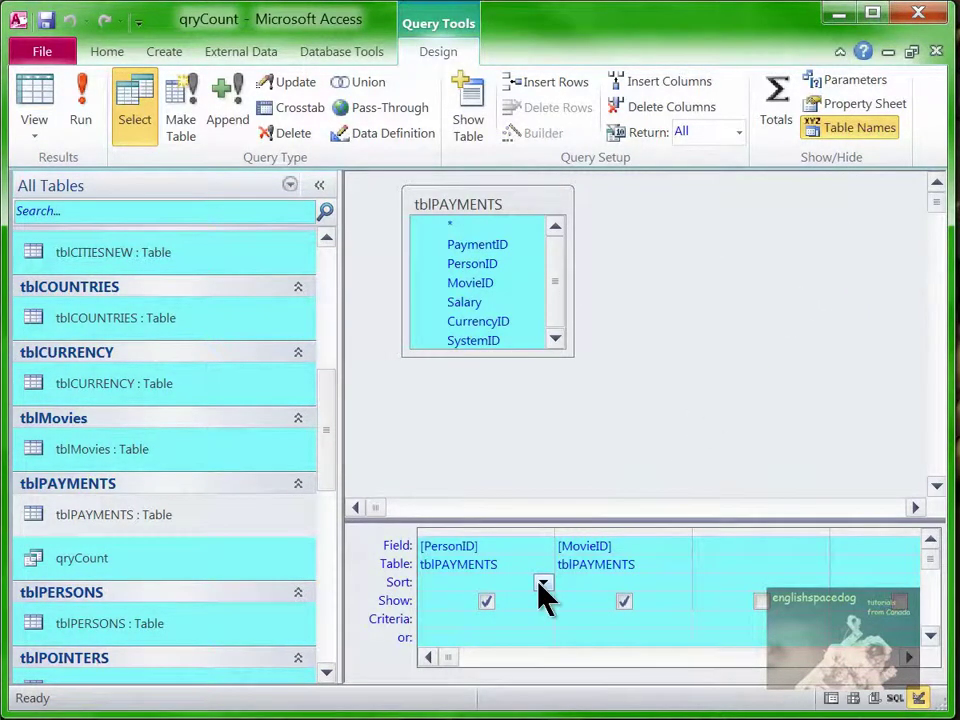
left_click(543, 583)
left_click(528, 604)
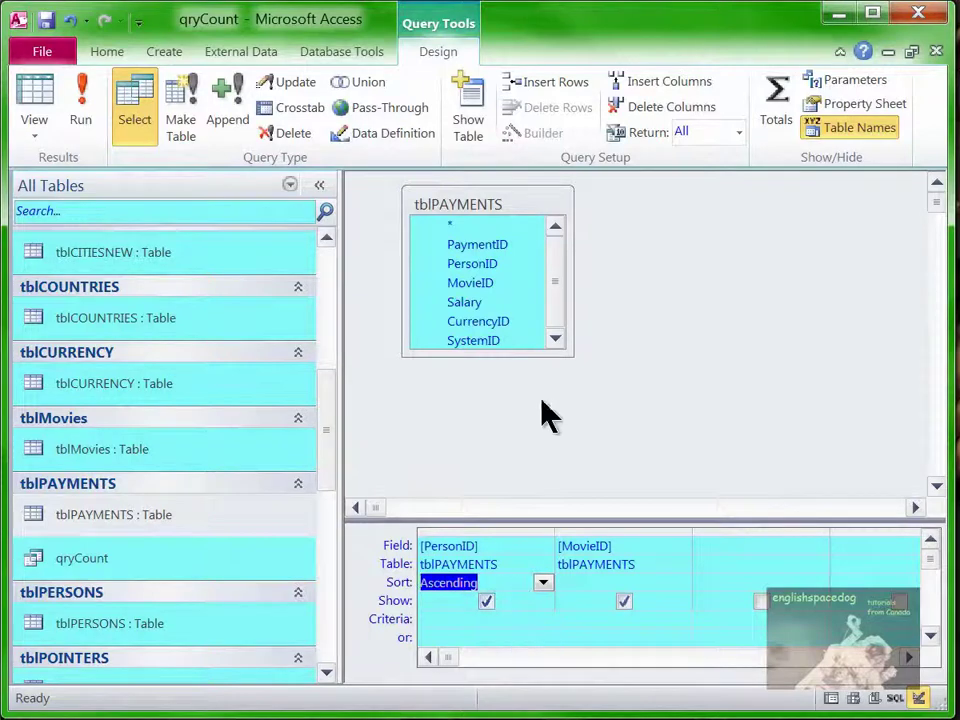
left_click(784, 100)
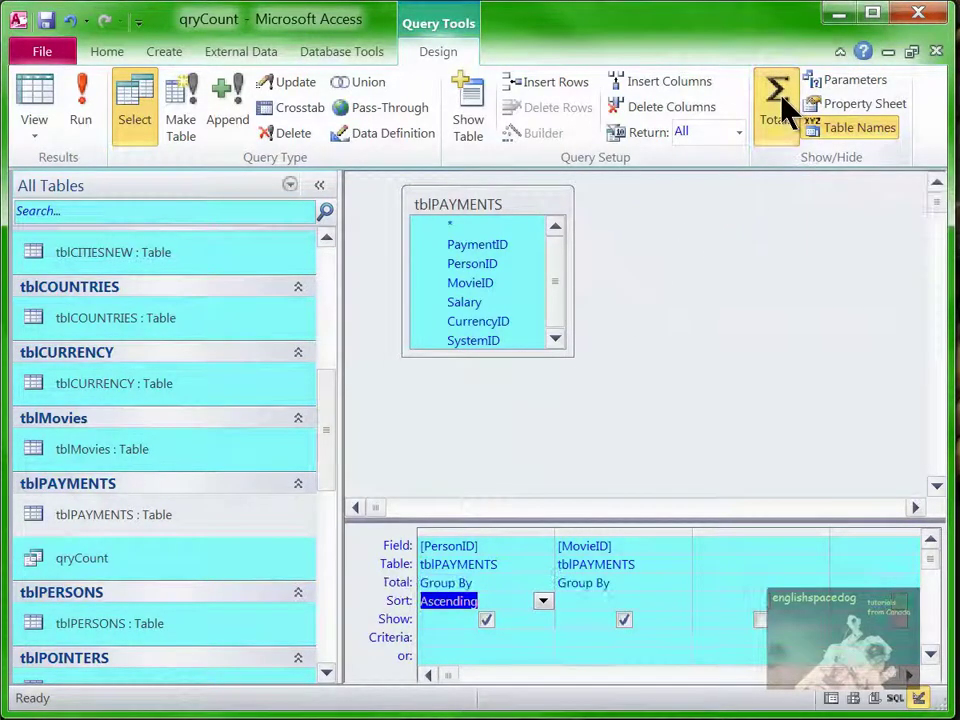
Step: Try Count as the total for the MovieID column of qryCount
left_click(655, 585)
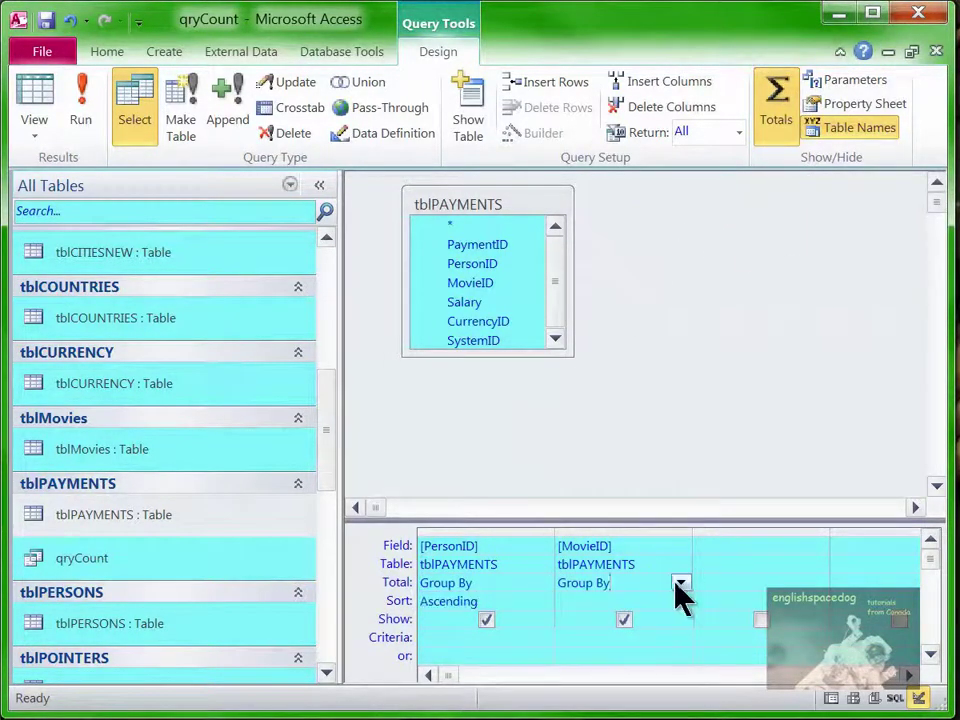
left_click(681, 582)
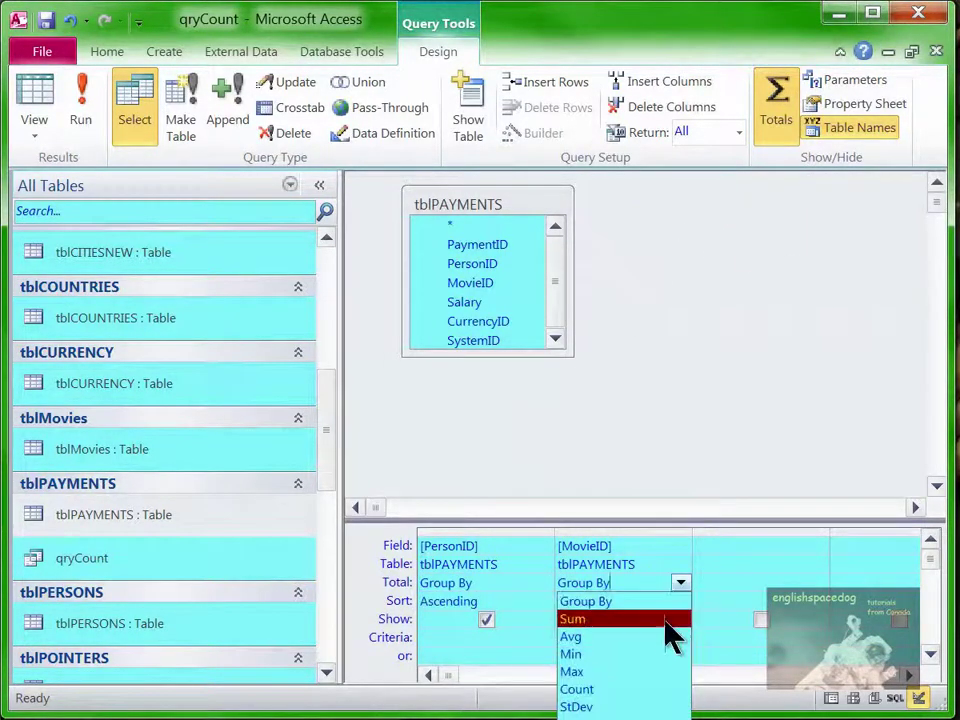
left_click(636, 689)
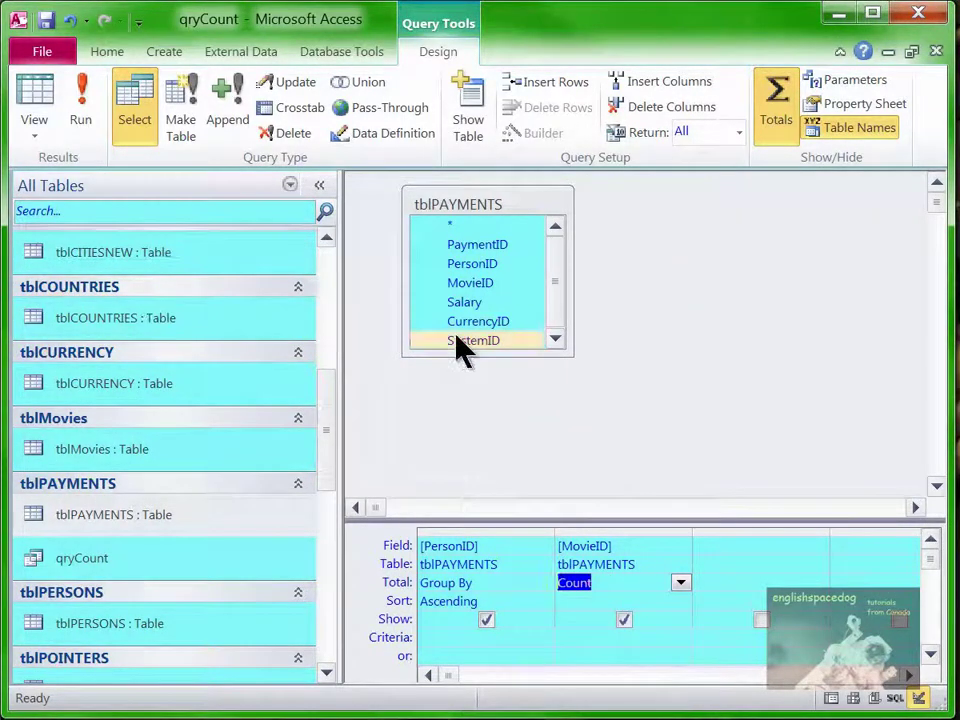
left_click(680, 585)
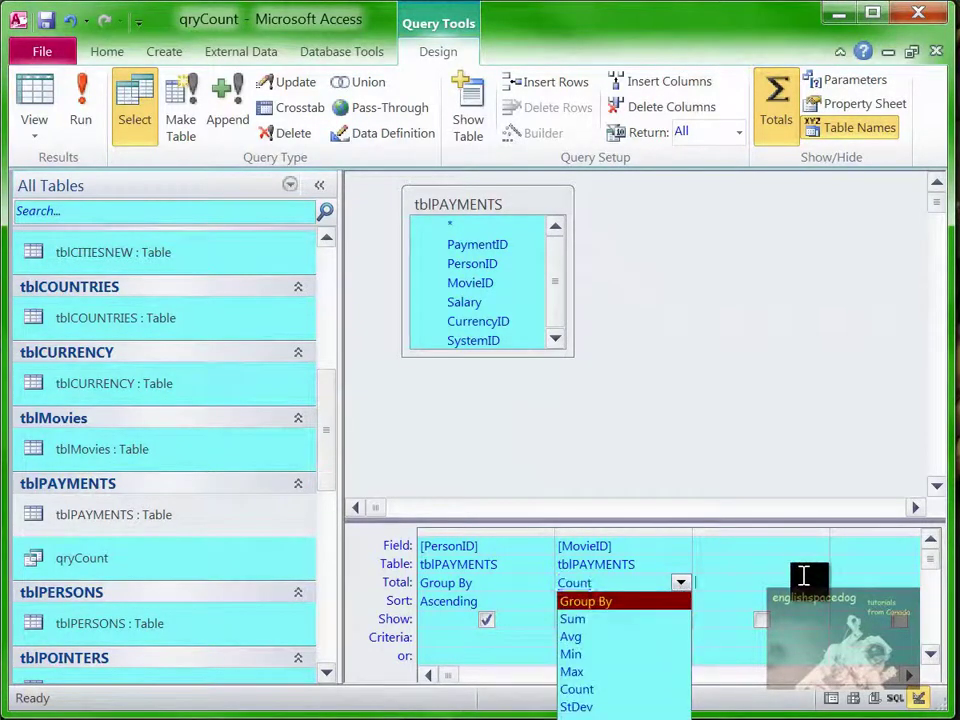
Step: Sort the MovieID column in ascending order and set its total to Group By
left_click(680, 601)
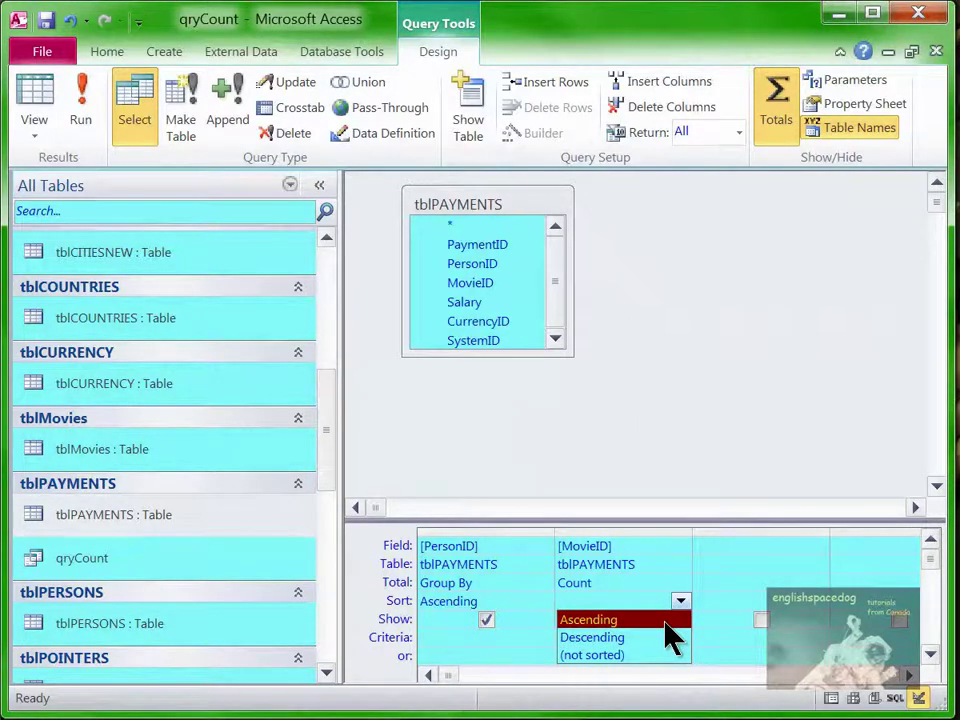
left_click(664, 621)
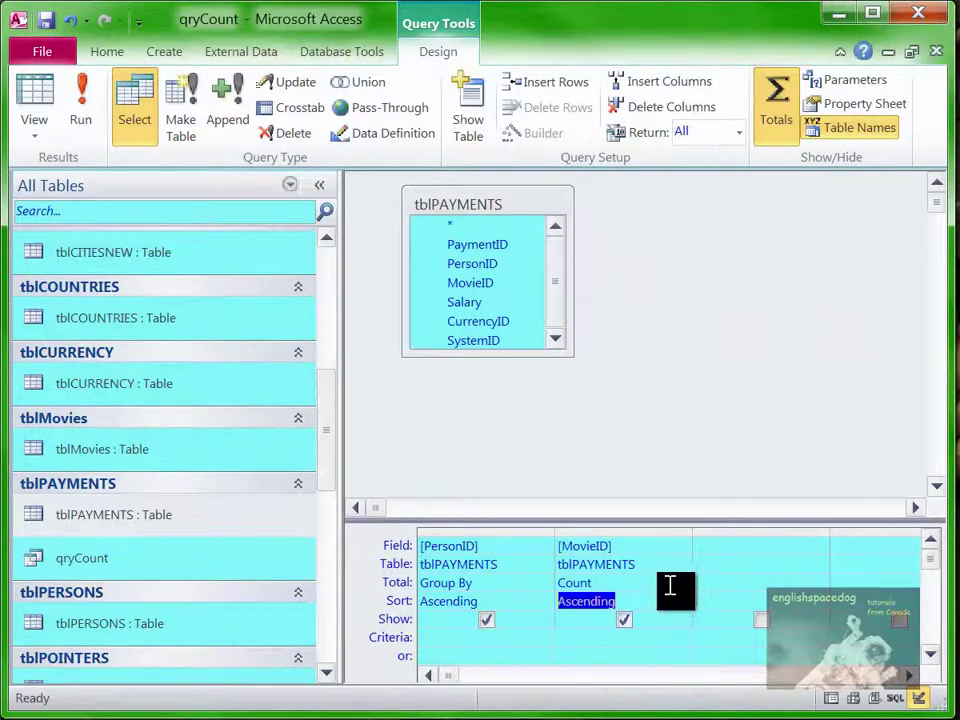
left_click(670, 583)
left_click(680, 582)
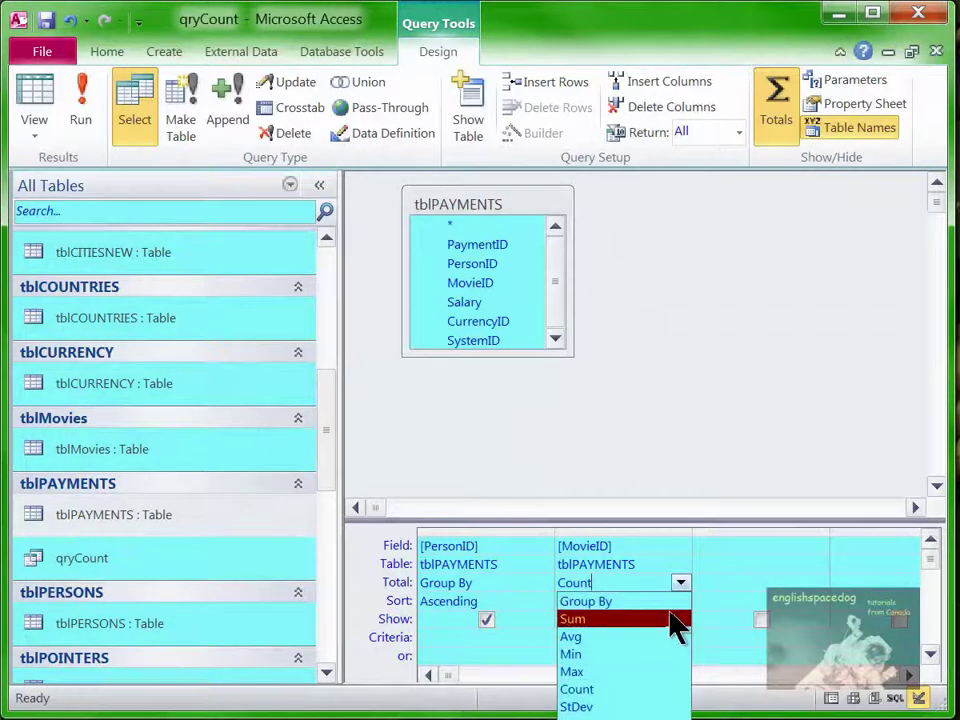
left_click(672, 601)
Step: Add a calculated column x: 1 beside MovieID and set its total to Count
left_click(733, 553)
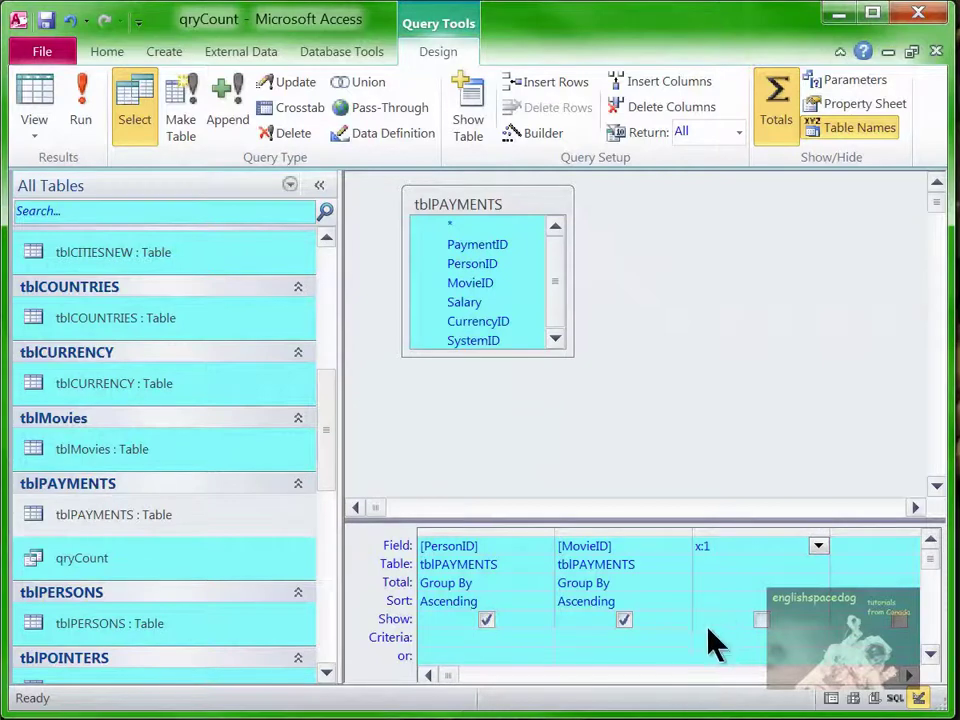
left_click(720, 601)
left_click(815, 582)
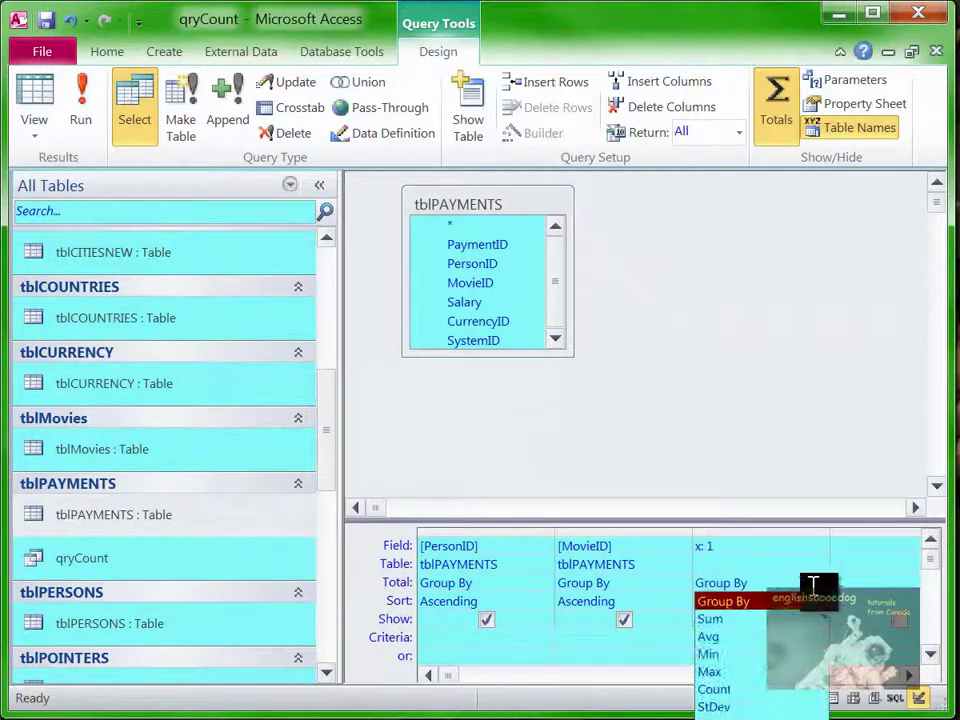
left_click(786, 690)
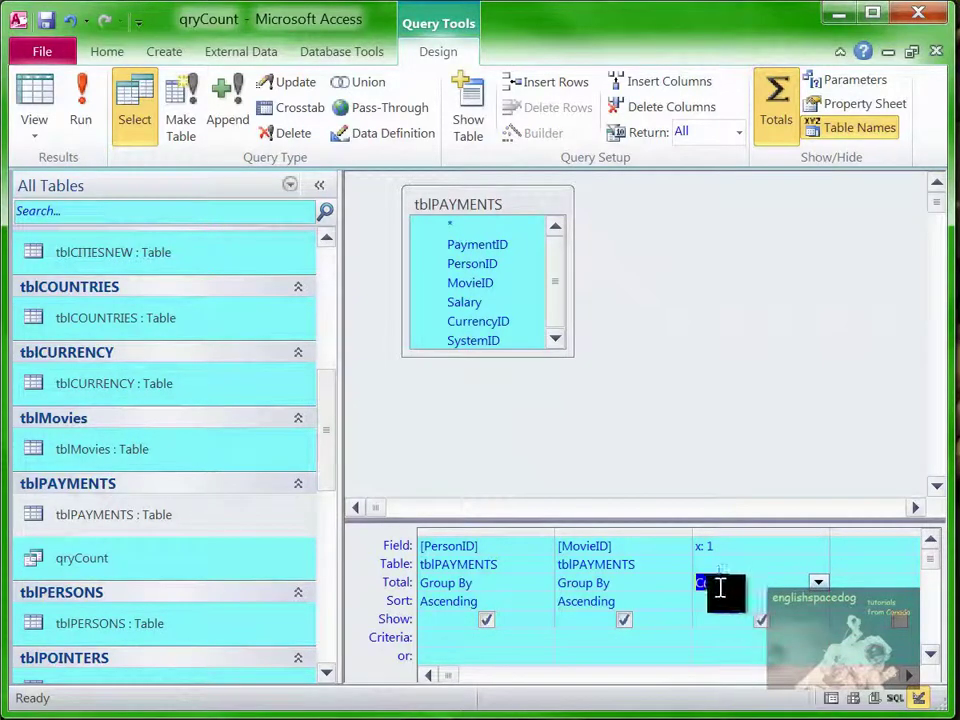
Step: Rename the calculated column x in the qryCount design to KountPayments
left_click(700, 550)
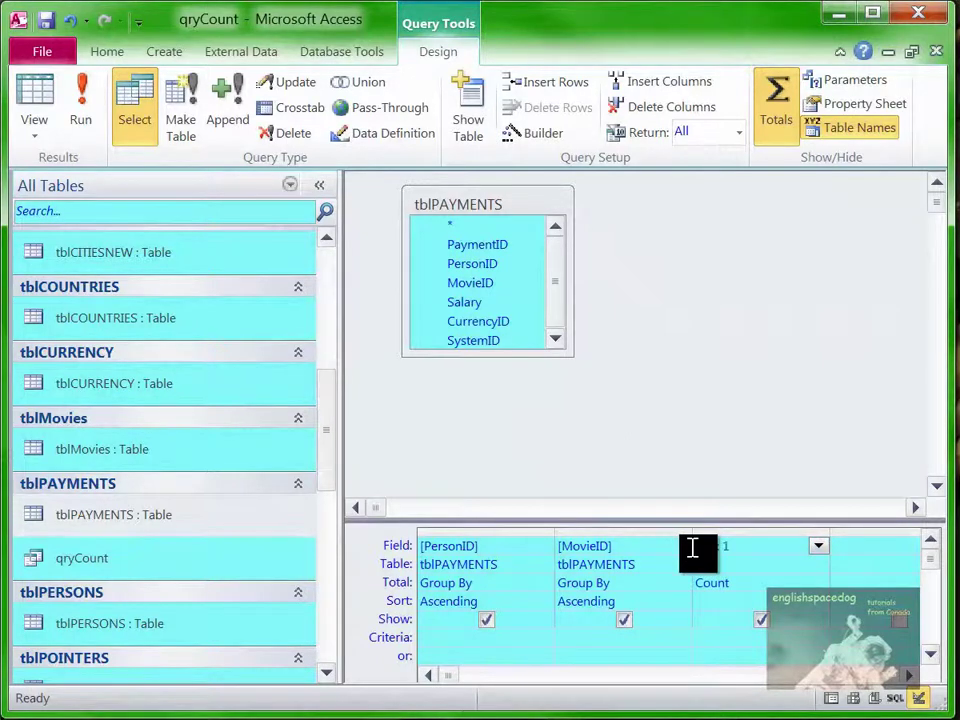
left_click(735, 643)
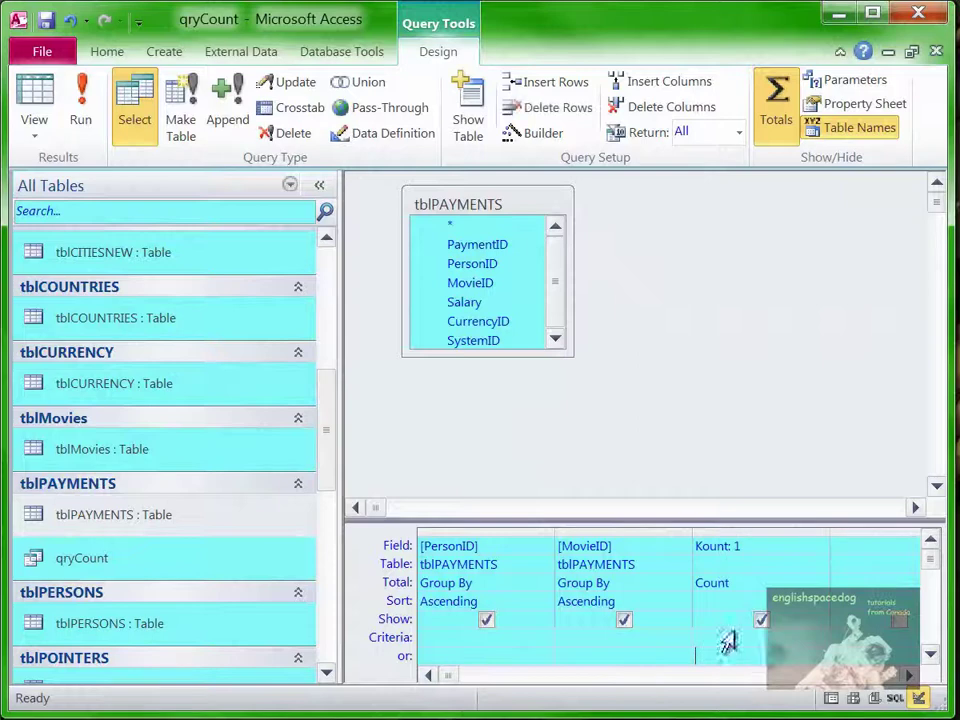
left_click(729, 544)
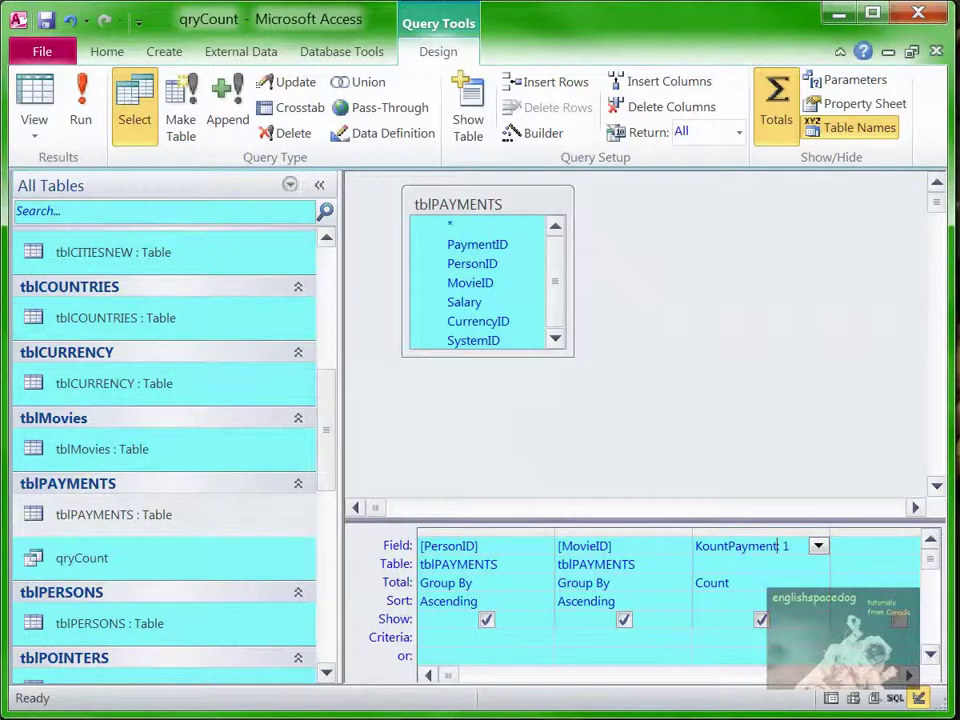
left_click(790, 637)
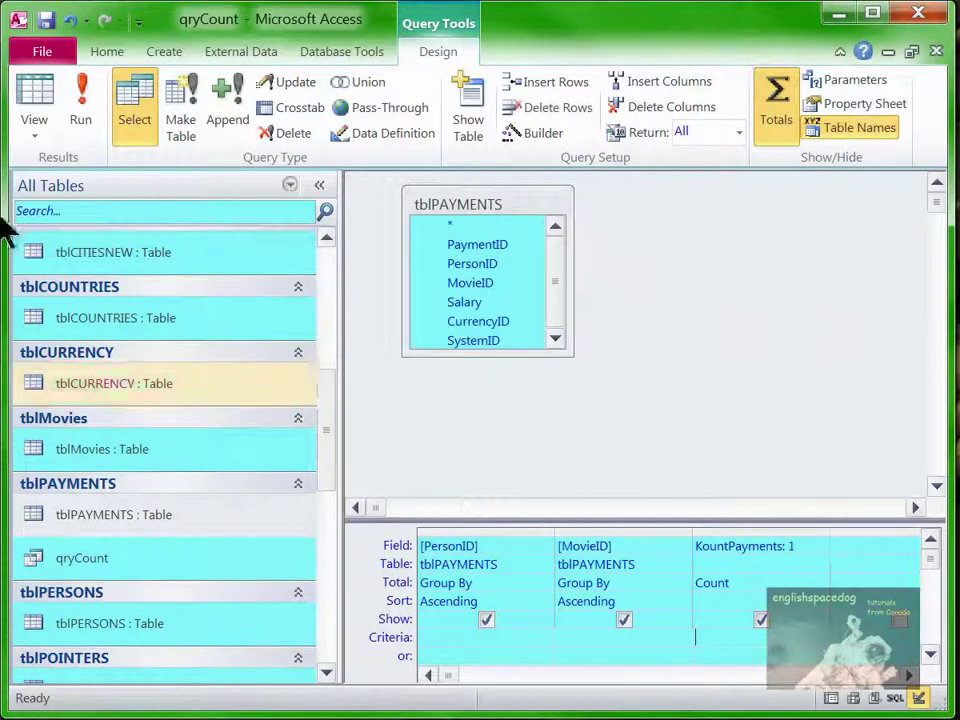
Step: Show the results of qryCount with a wider KountPayments column and examine the counts per PersonID and MovieID
left_click(38, 100)
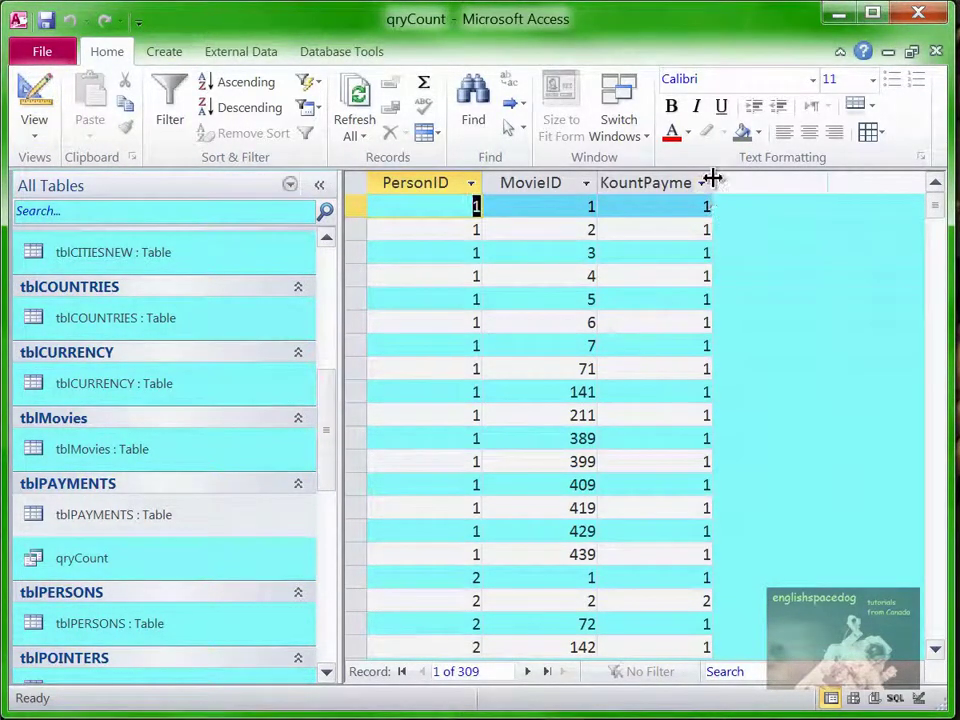
left_click_drag(712, 178, 779, 180)
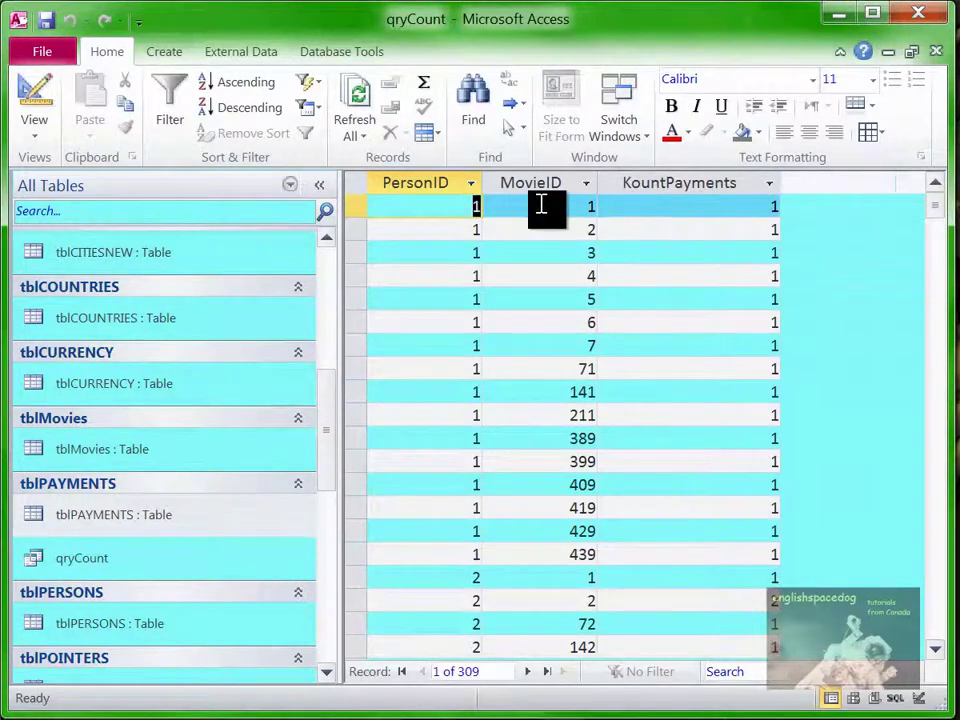
scroll(735, 450, "down", 2)
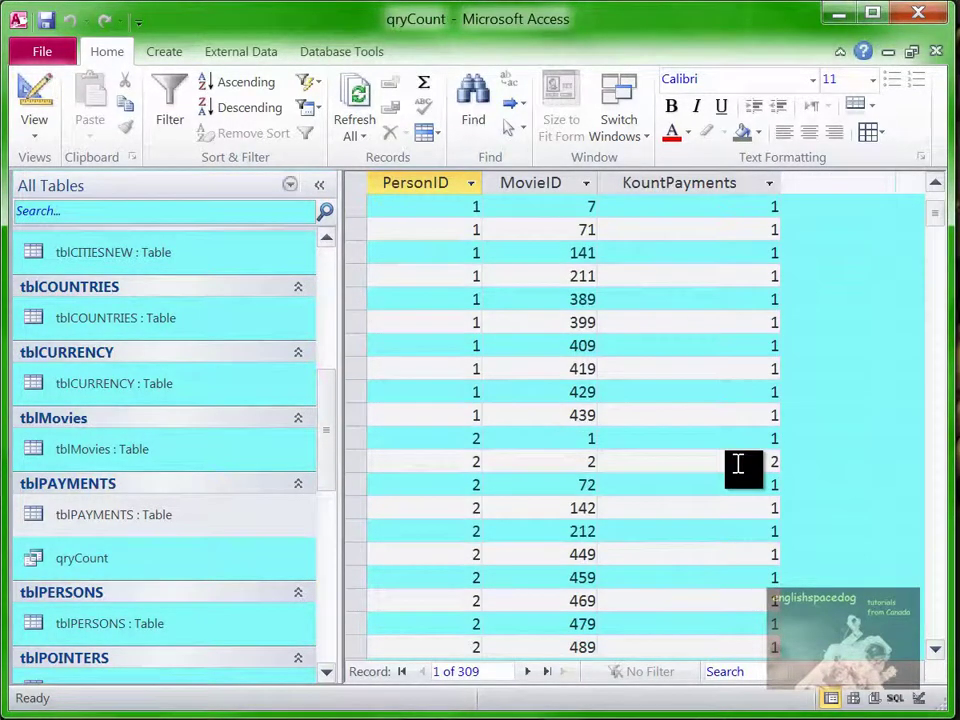
left_click(738, 463)
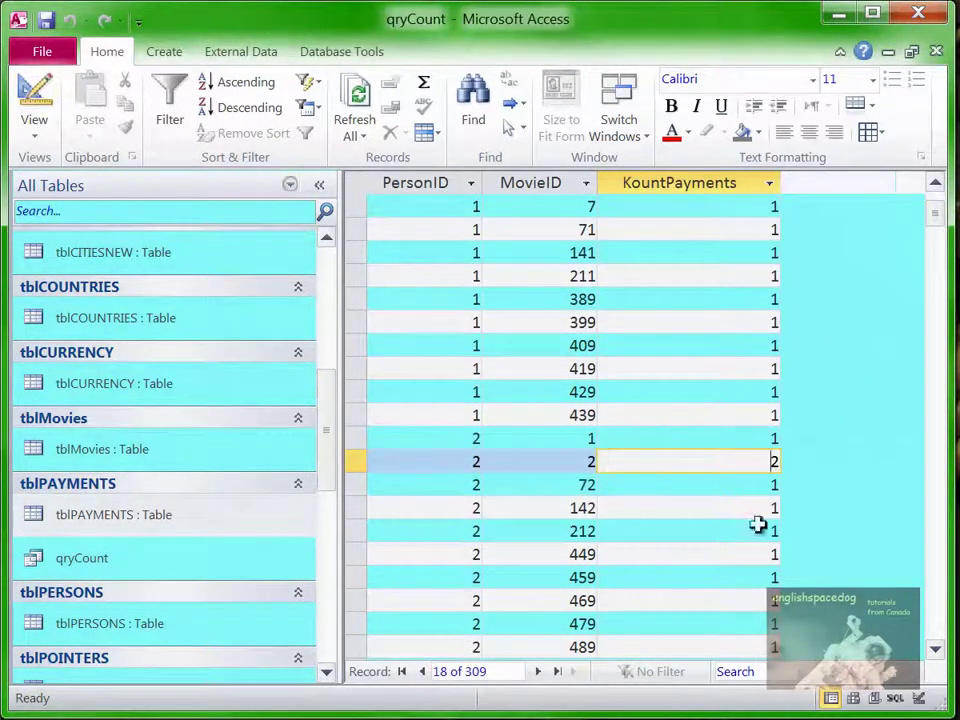
scroll(690, 598, "down", 5)
scroll(685, 596, "down", 2)
scroll(680, 560, "up", 2)
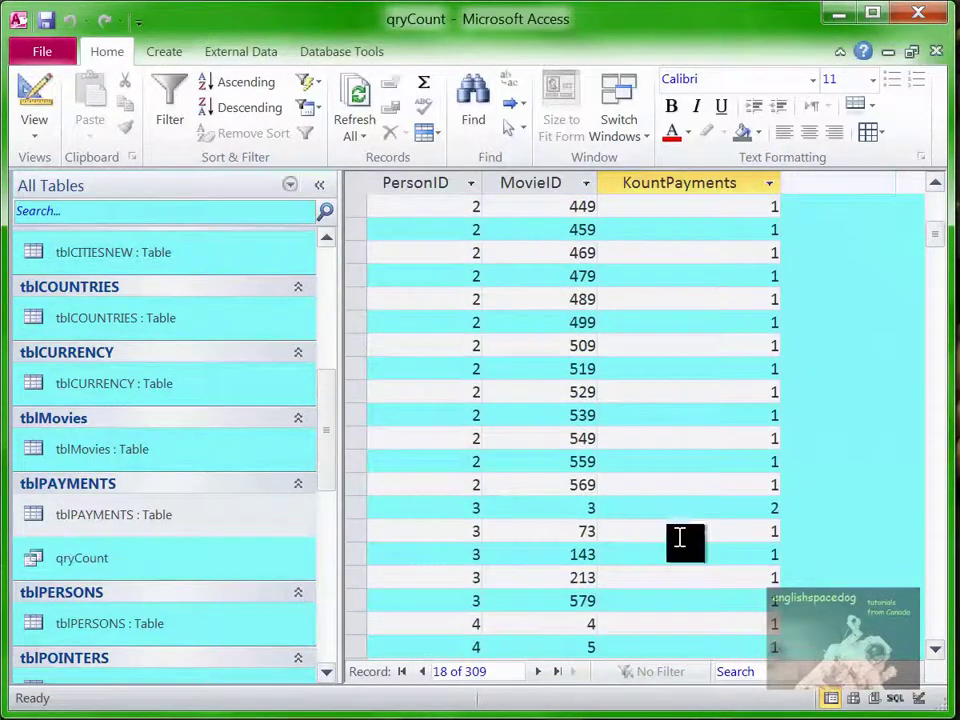
scroll(700, 516, "down", 2)
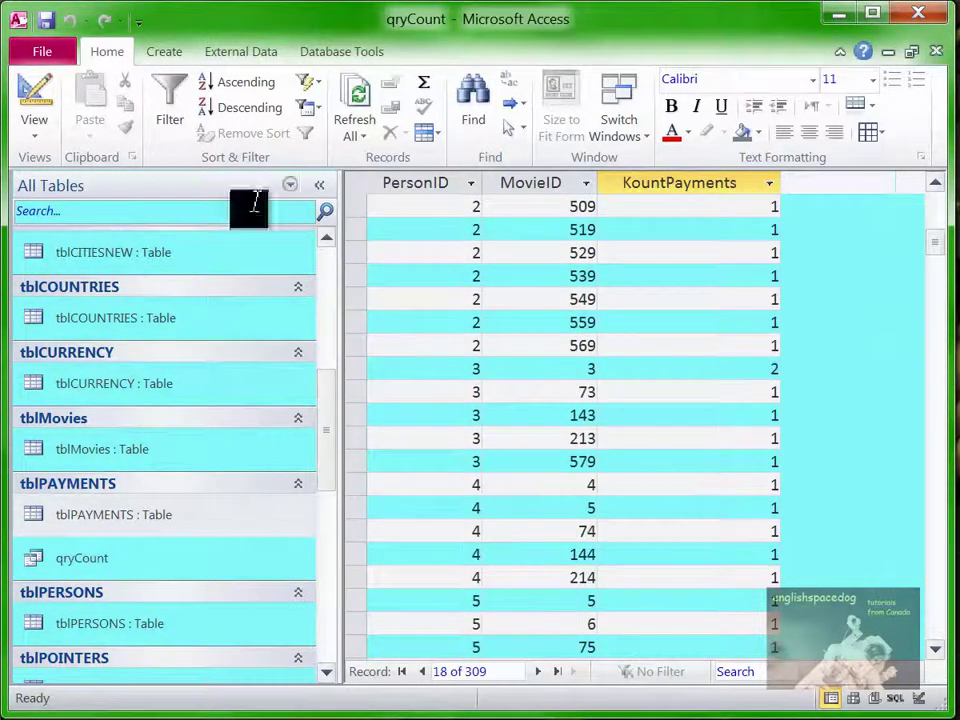
Step: Add the criterion >1 to the KountPayments column of qryCount and show the filtered results
left_click(35, 90)
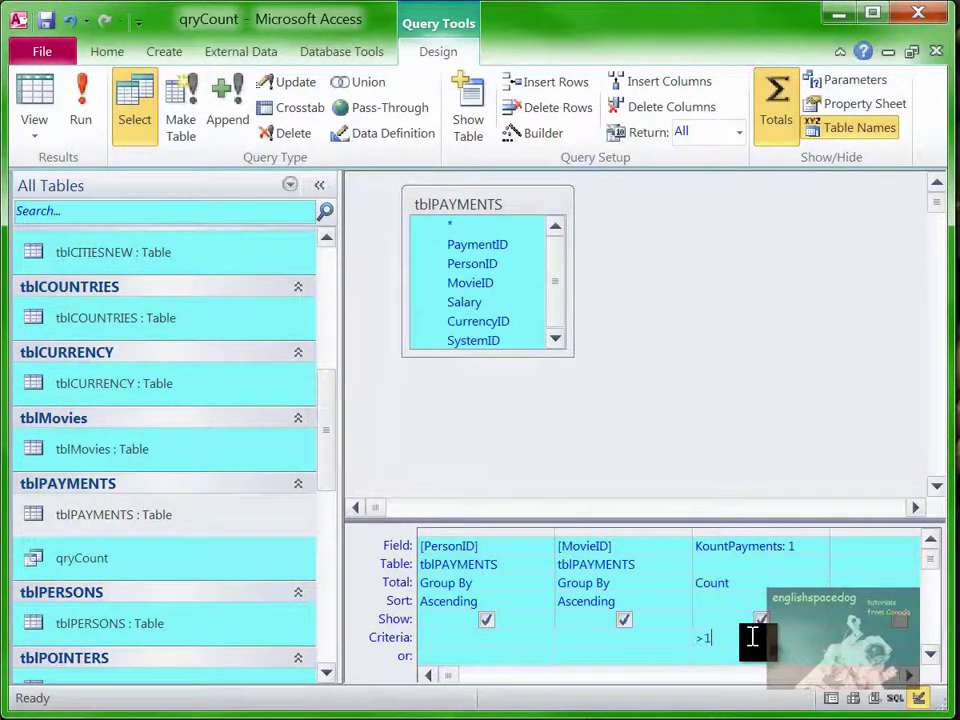
key("Tab")
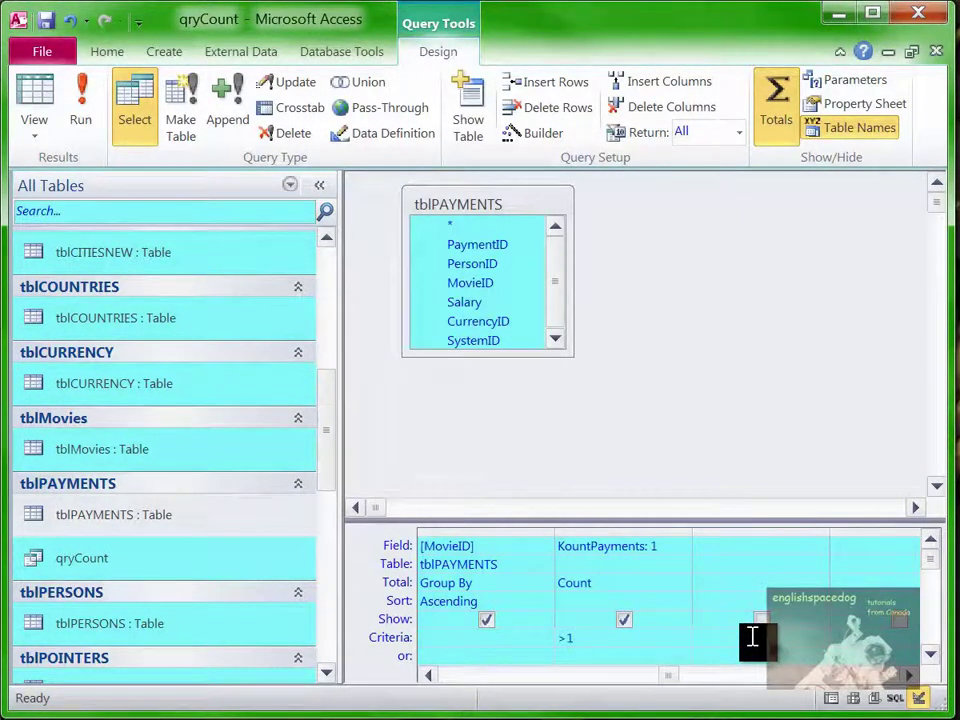
left_click(43, 90)
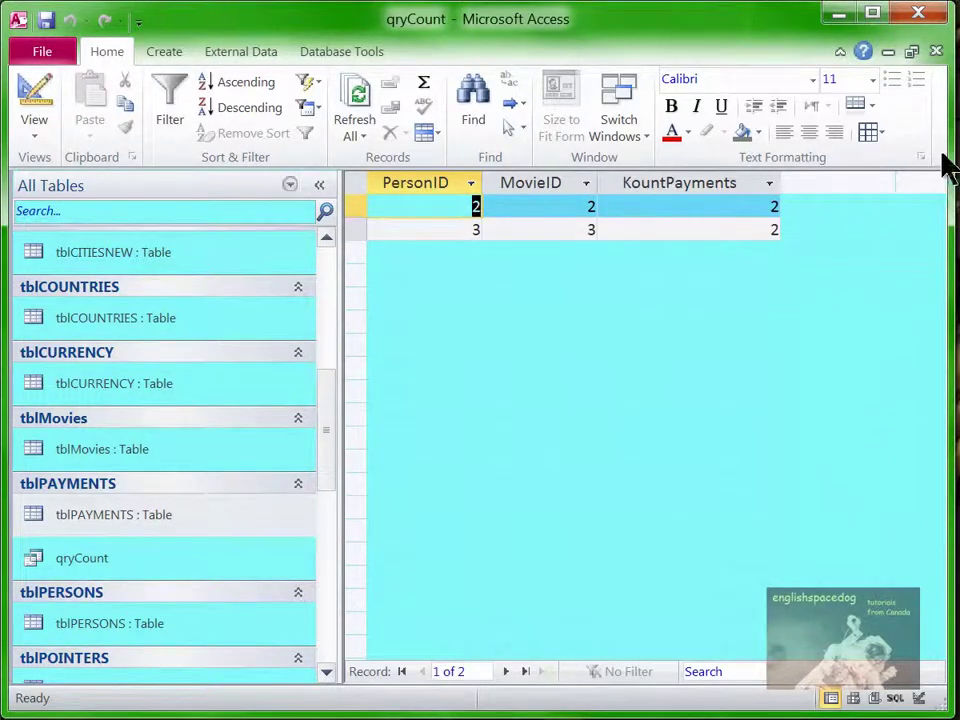
Step: Close qryCount with its design changes saved and open tblPAYMENTS as a maximized datasheet
left_click(938, 52)
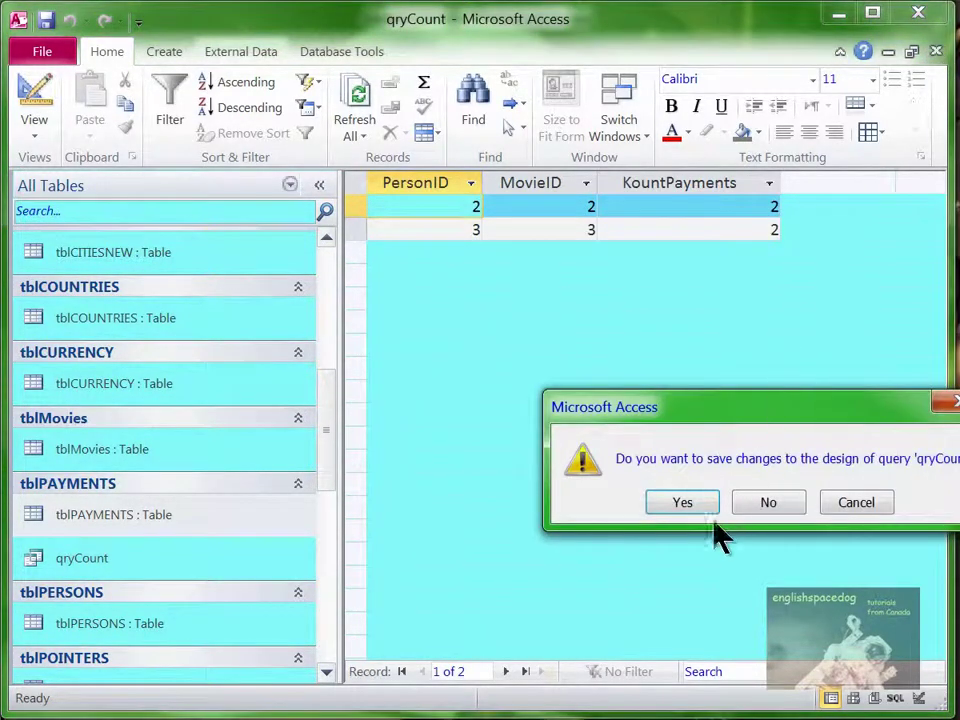
left_click(688, 508)
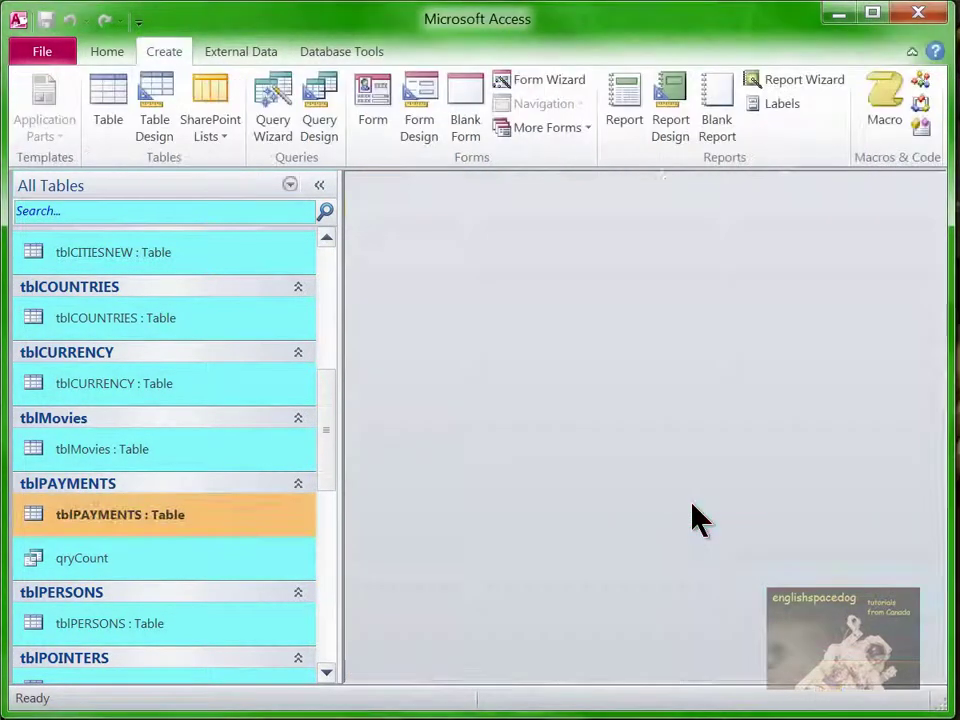
right_click(216, 523)
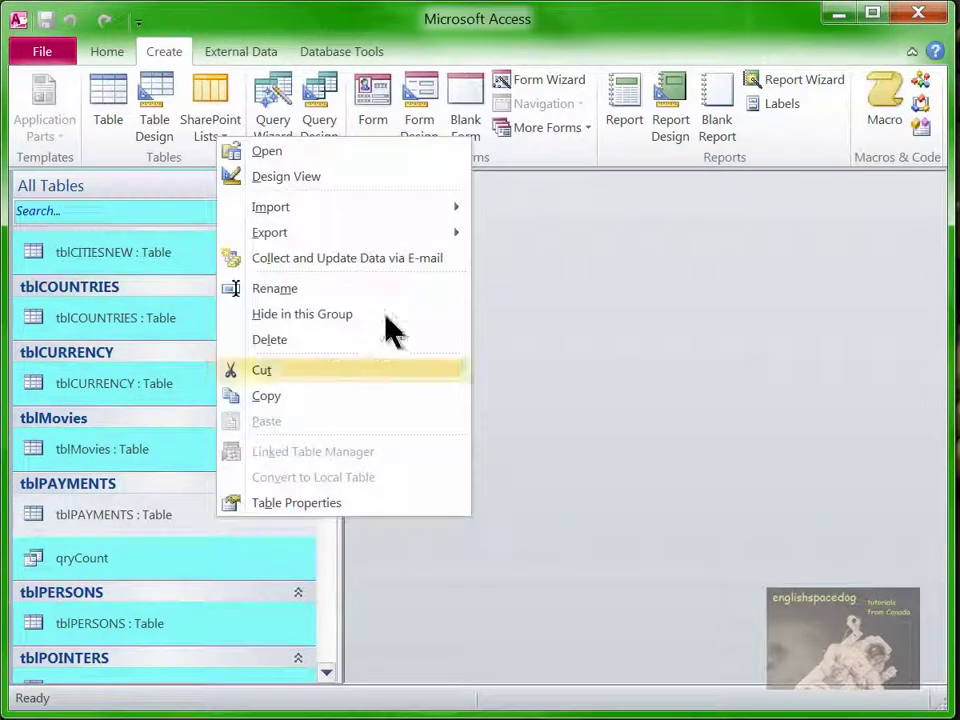
left_click(378, 156)
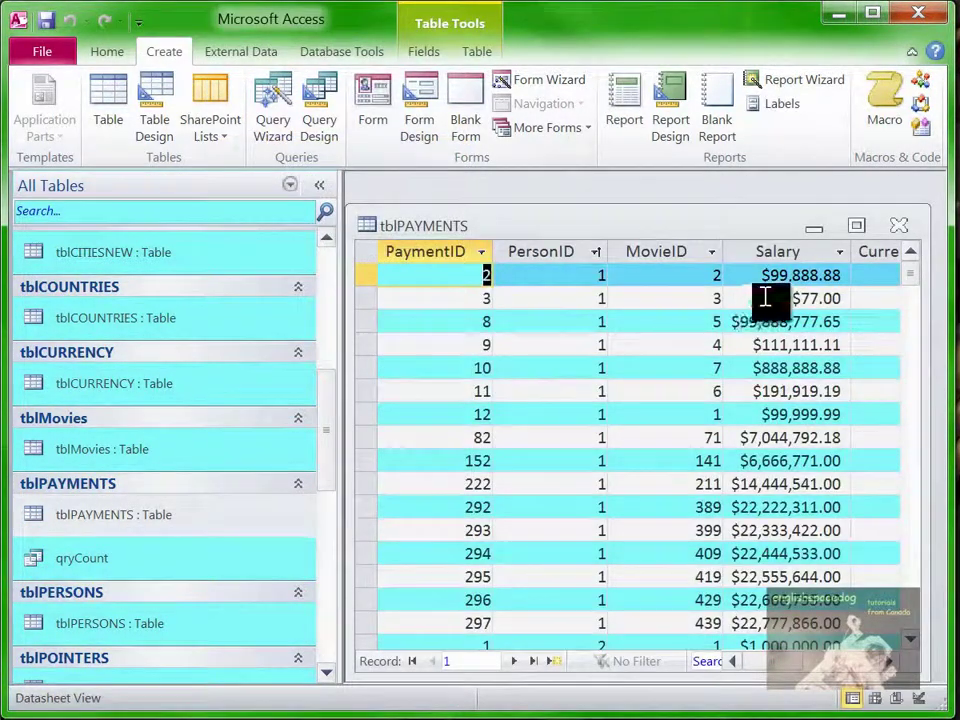
left_click(856, 225)
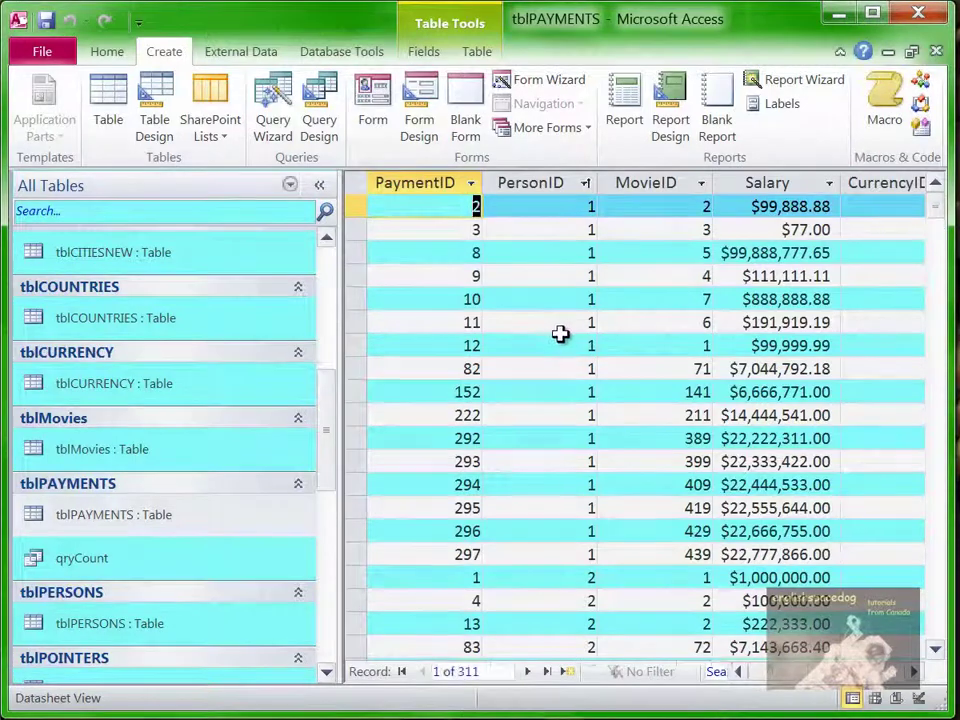
Step: Set the Salary of the payment with PaymentID 13 in tblPAYMENTS to $322,333.00
scroll(553, 388, "down", 3)
scroll(553, 388, "down", 4)
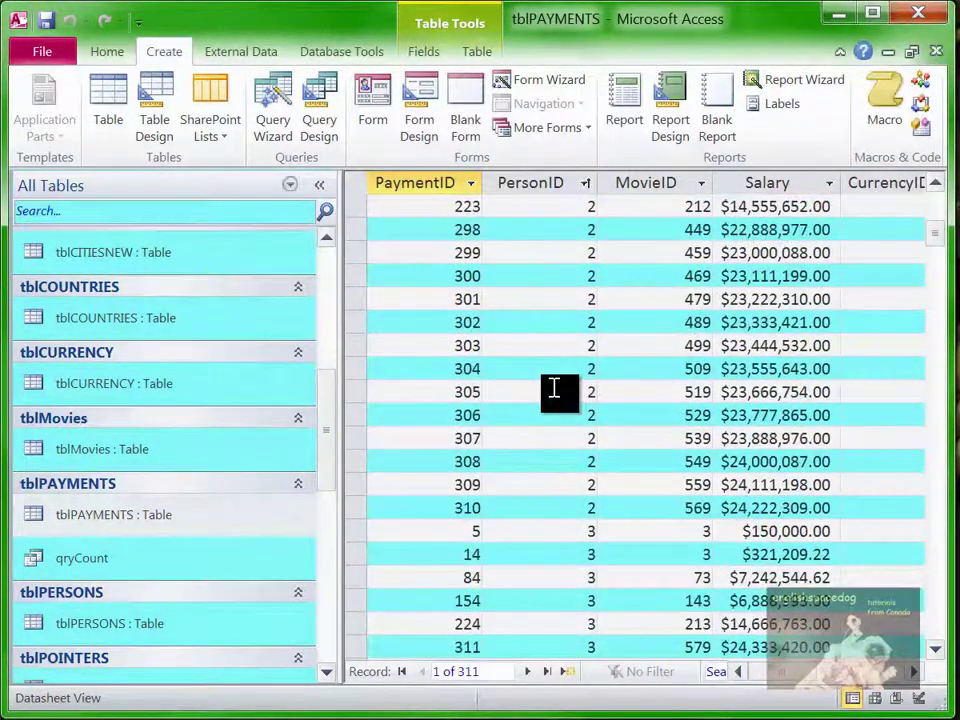
scroll(553, 388, "up", 4)
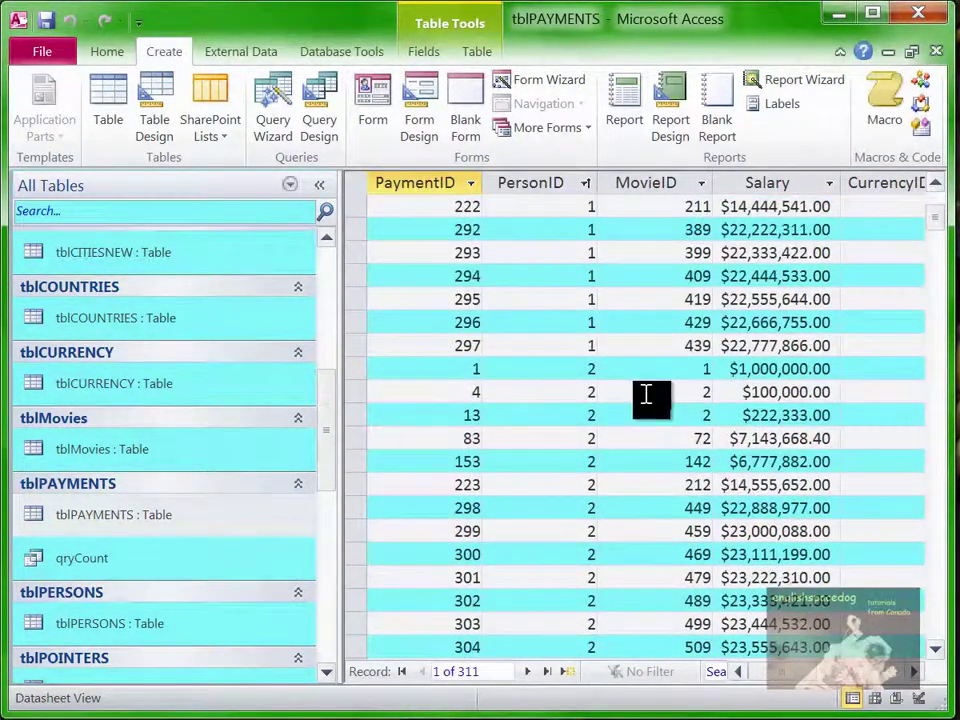
left_click(651, 413)
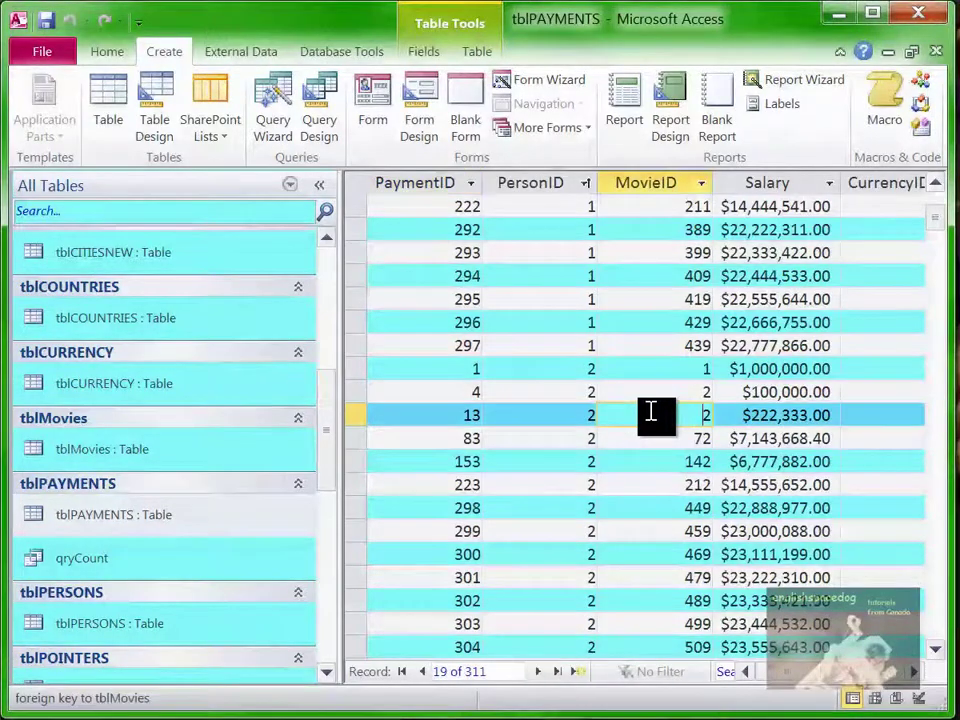
left_click(762, 415)
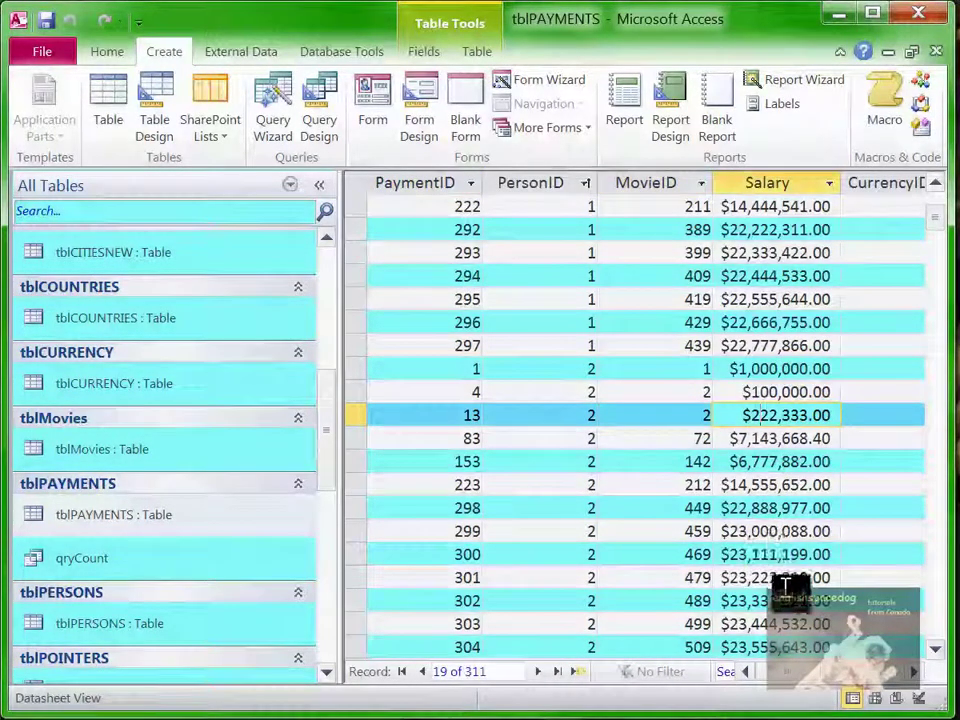
key("Left")
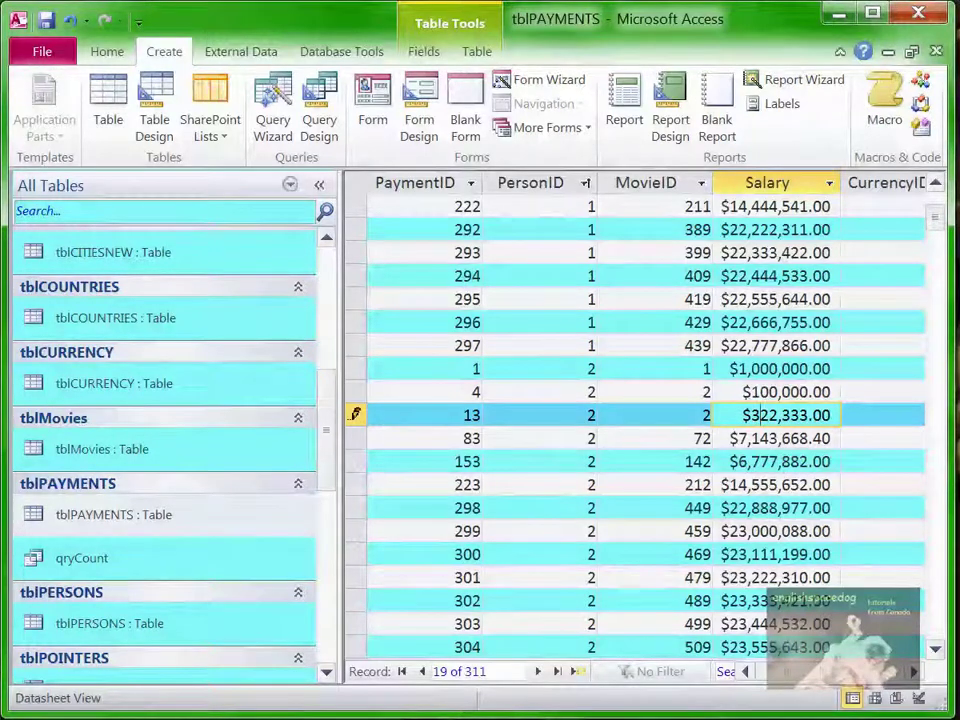
Step: Delete the duplicate record with PaymentID 4 for PersonID 2 and MovieID 2
left_click(357, 394)
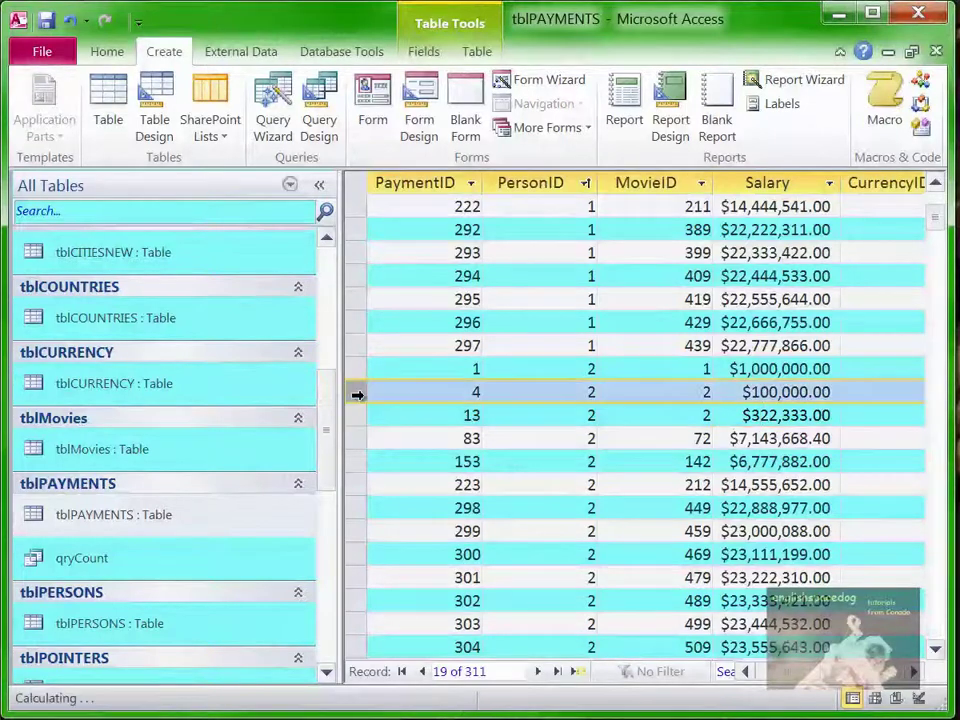
right_click(357, 394)
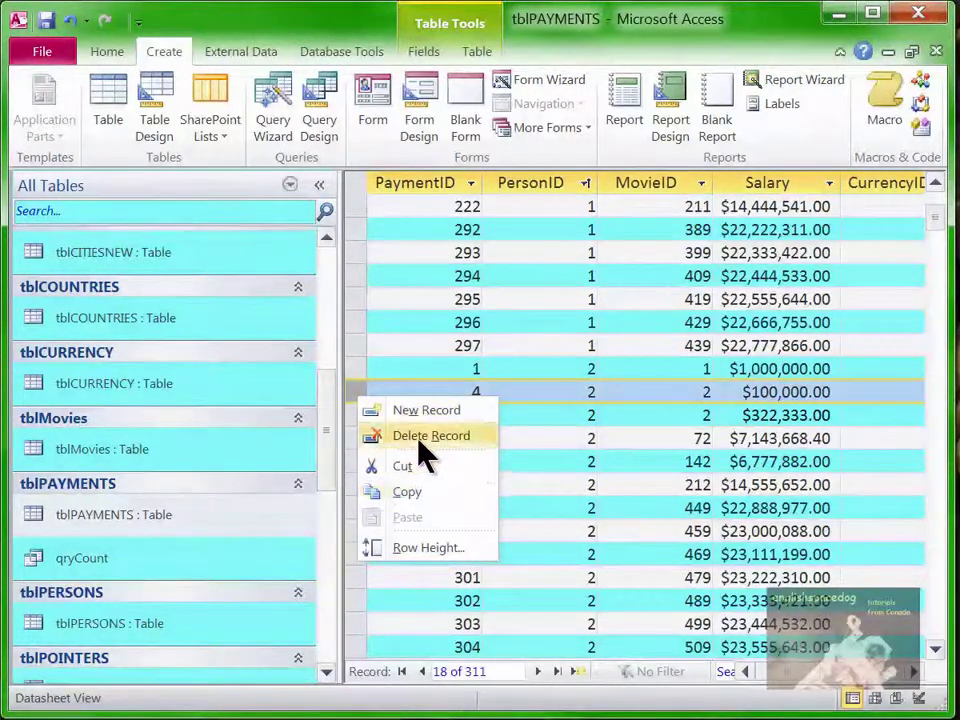
left_click(418, 445)
left_click(730, 511)
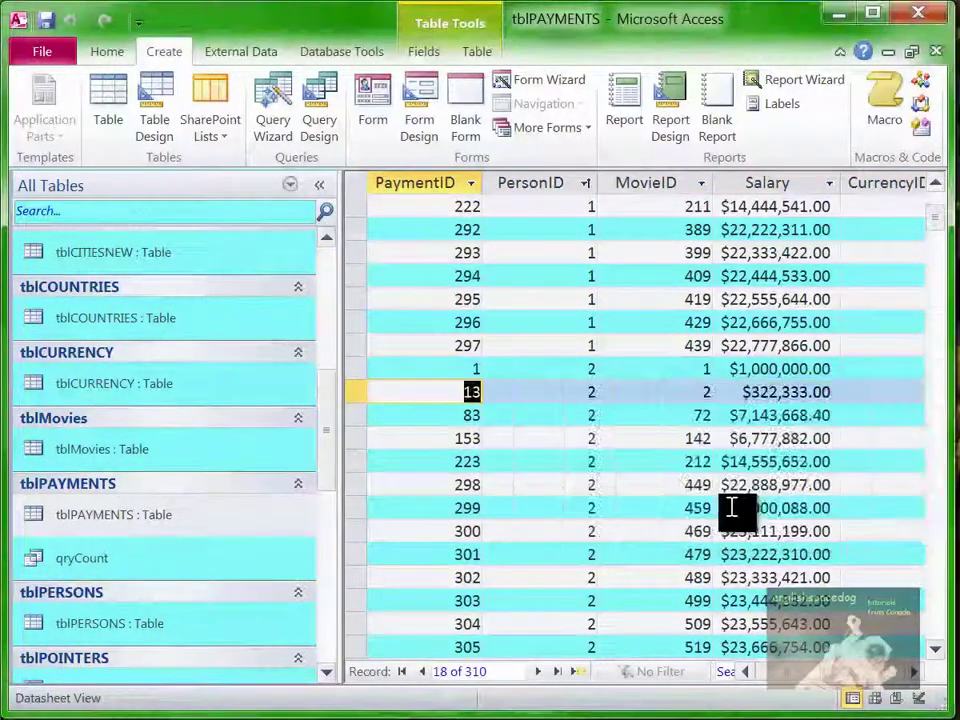
Step: Set the Salary of the payment with PaymentID 14 to $471,209.22
scroll(664, 564, "down", 5)
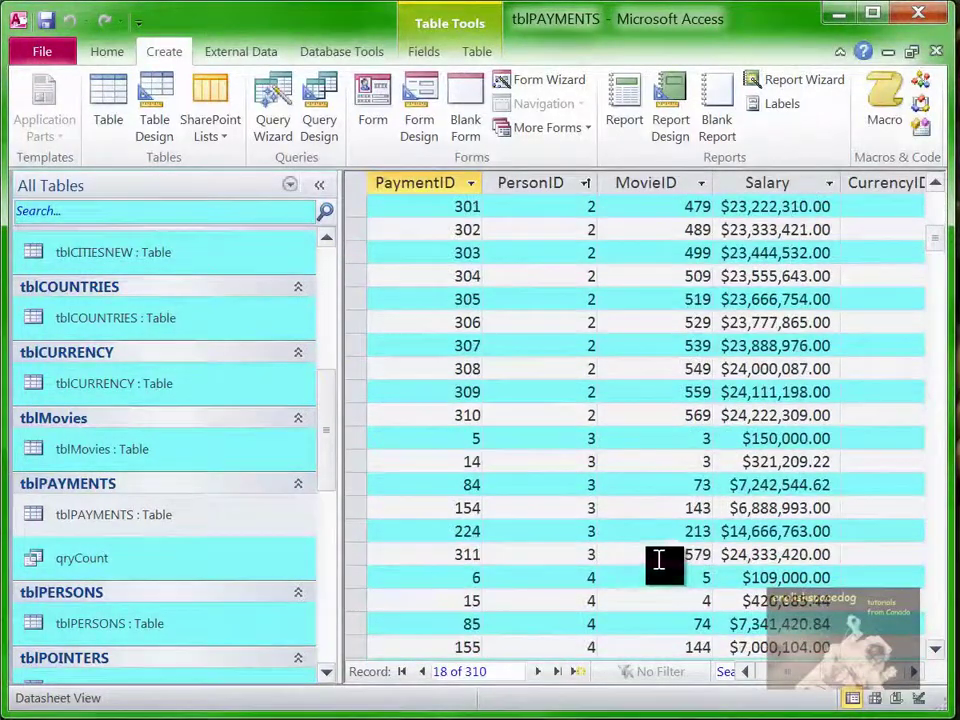
left_click(654, 439)
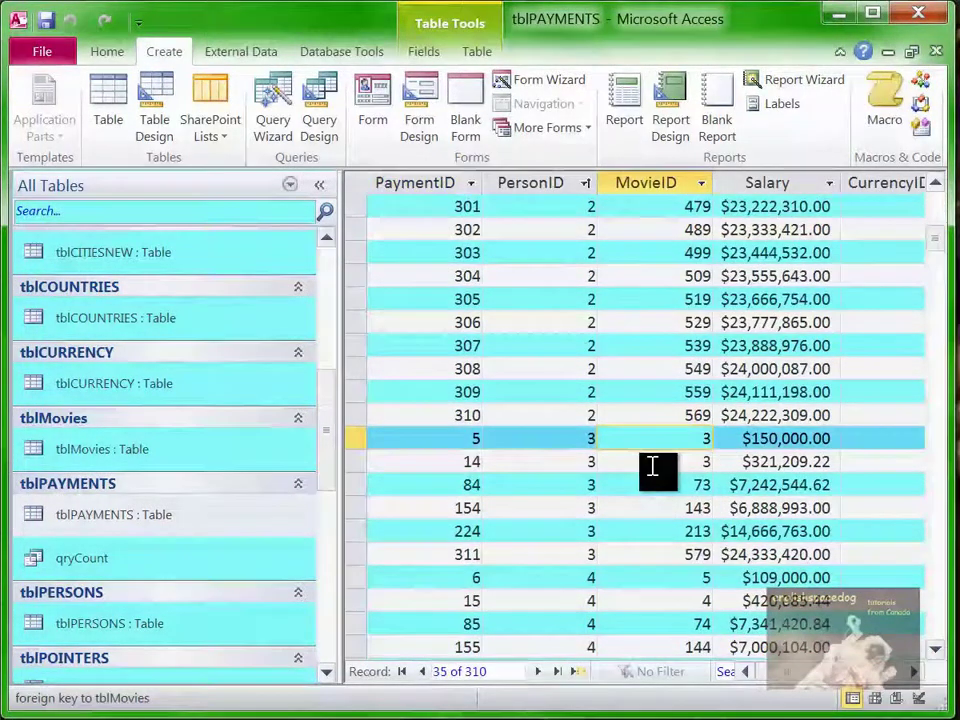
left_click(652, 466)
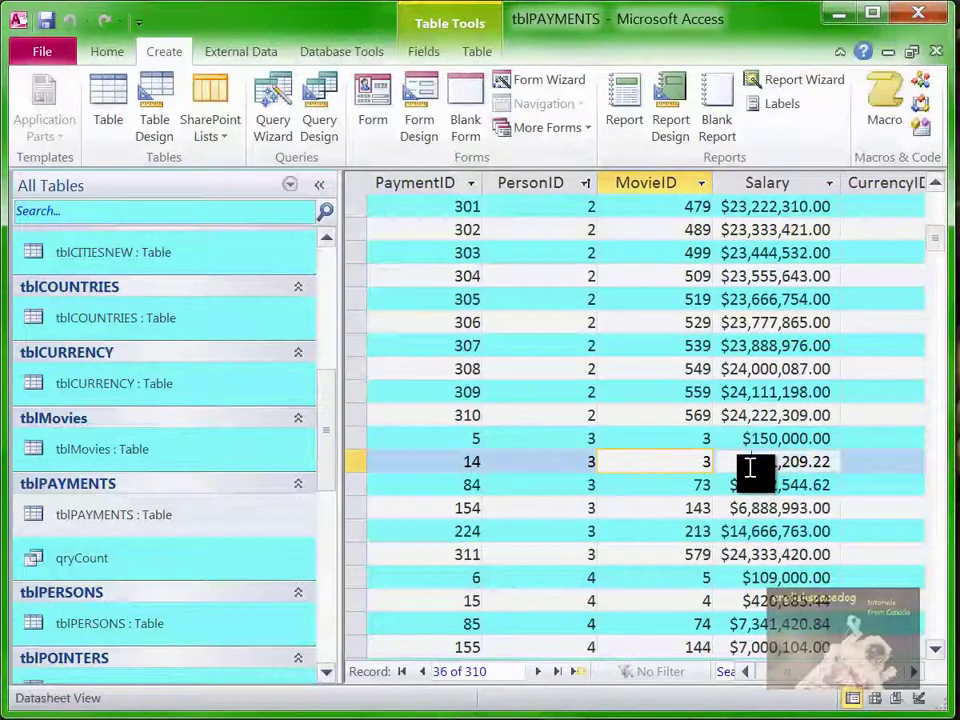
left_click_drag(752, 461, 770, 461)
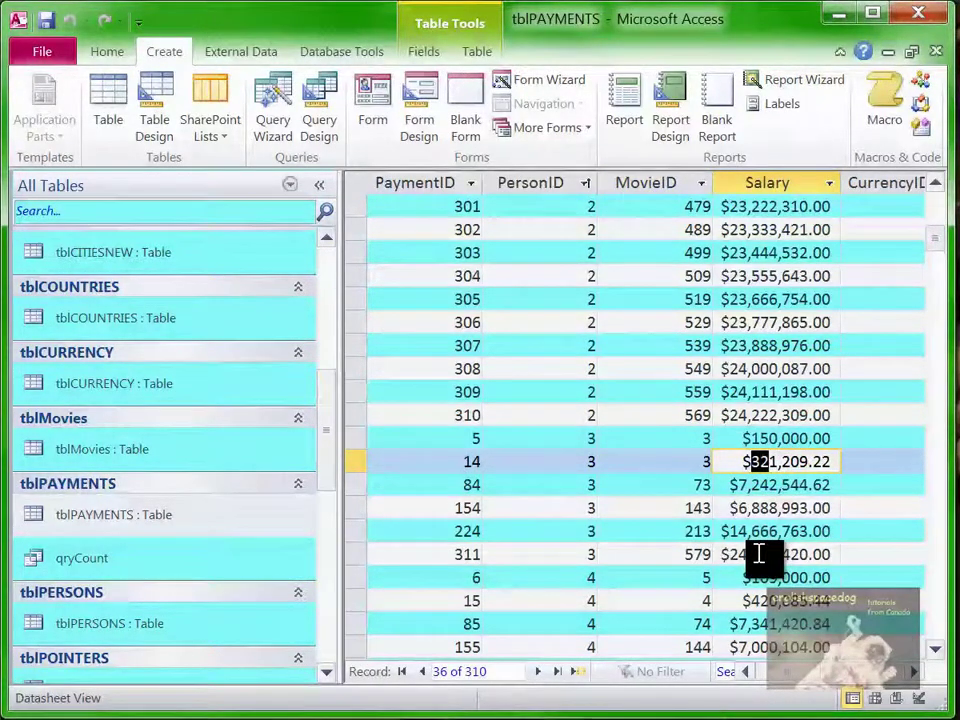
type("47")
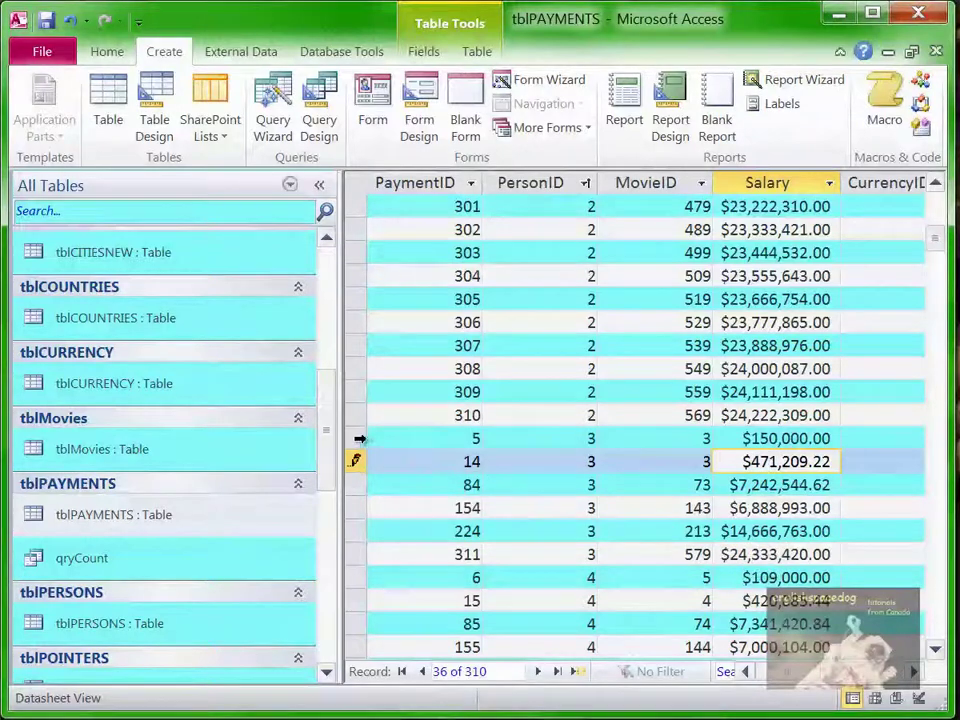
Step: Delete the duplicate record with PaymentID 5 for PersonID 3 and MovieID 3
left_click(358, 438)
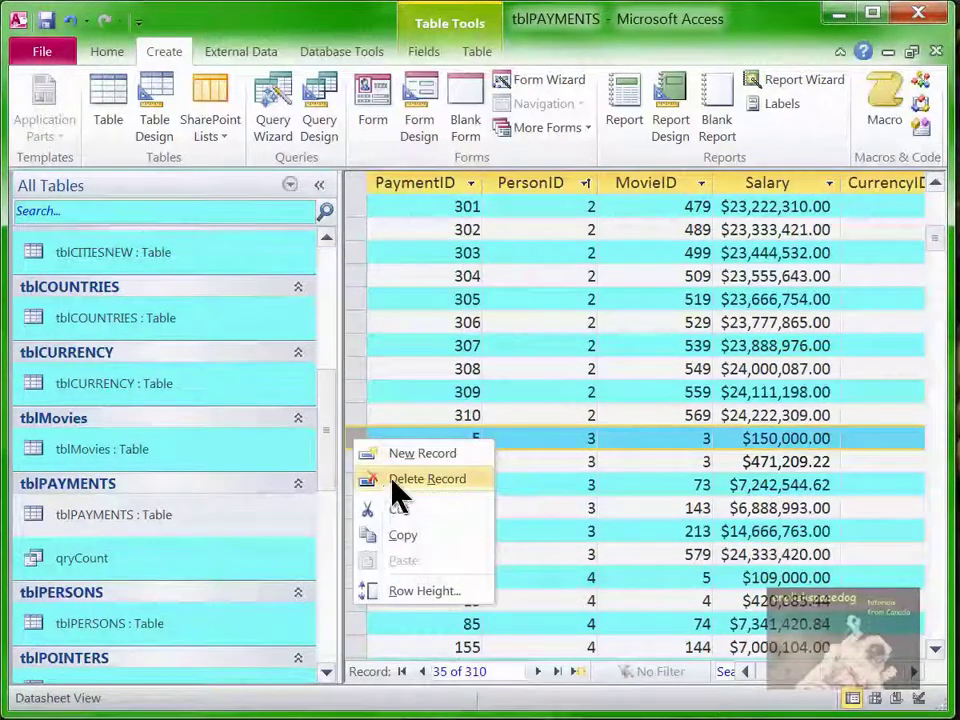
left_click(396, 489)
left_click(725, 512)
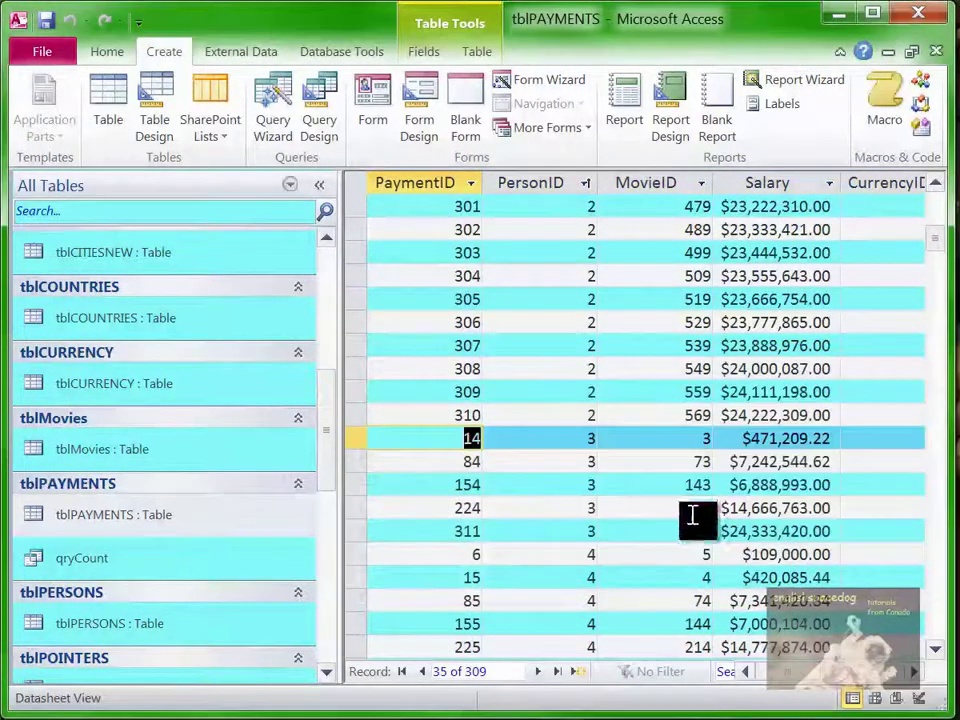
Step: Make PersonID and MovieID the compound primary key of tblPAYMENTS, save the design and return to the datasheet
left_click(626, 555)
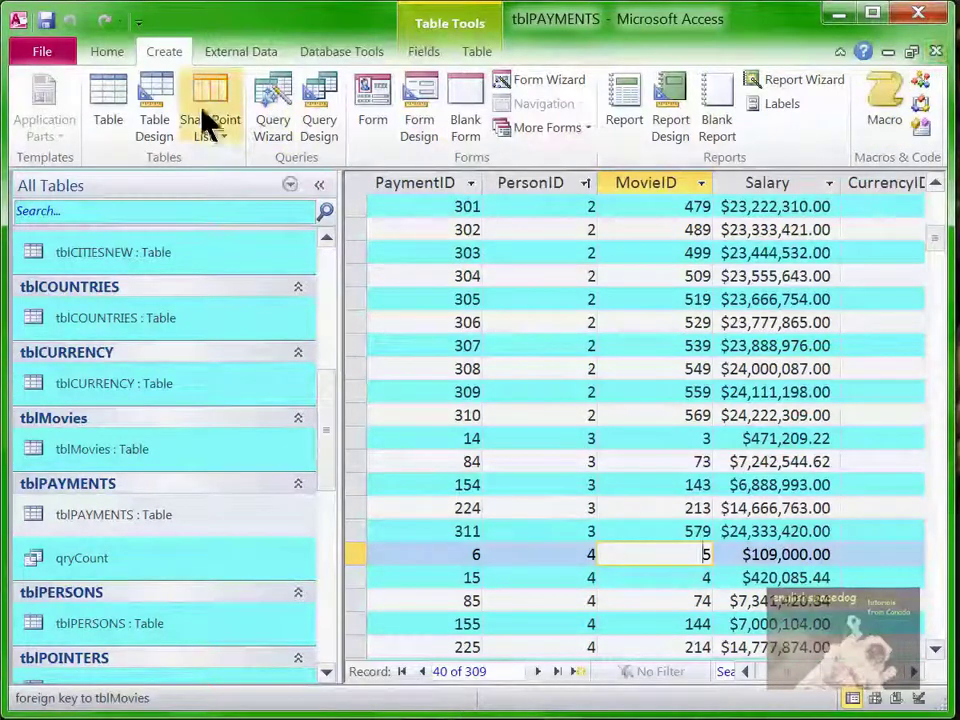
left_click(937, 55)
right_click(267, 524)
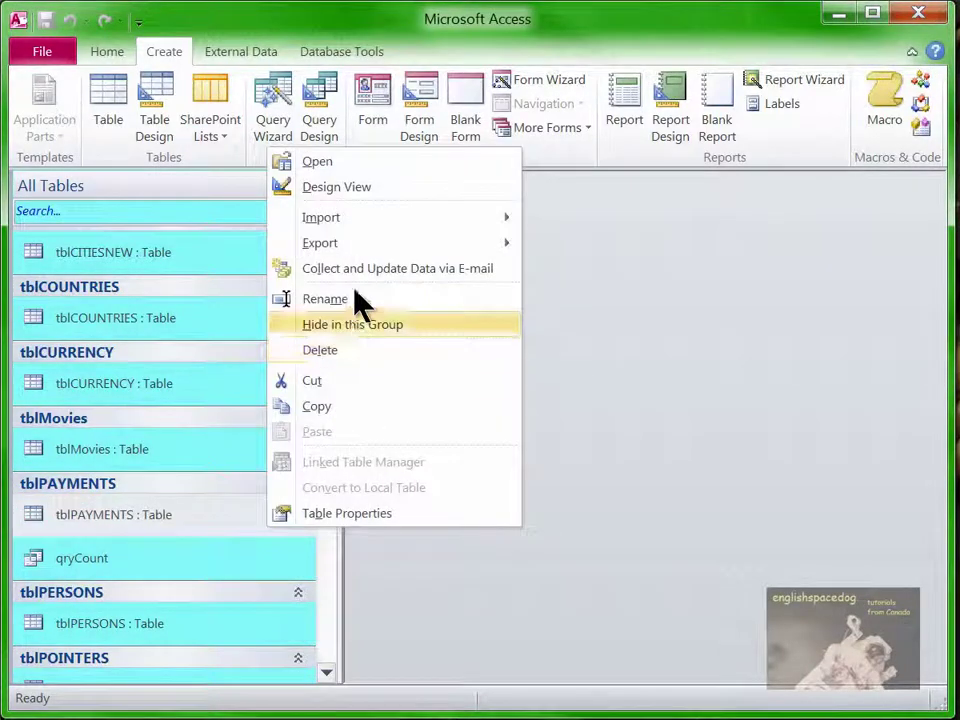
left_click(369, 188)
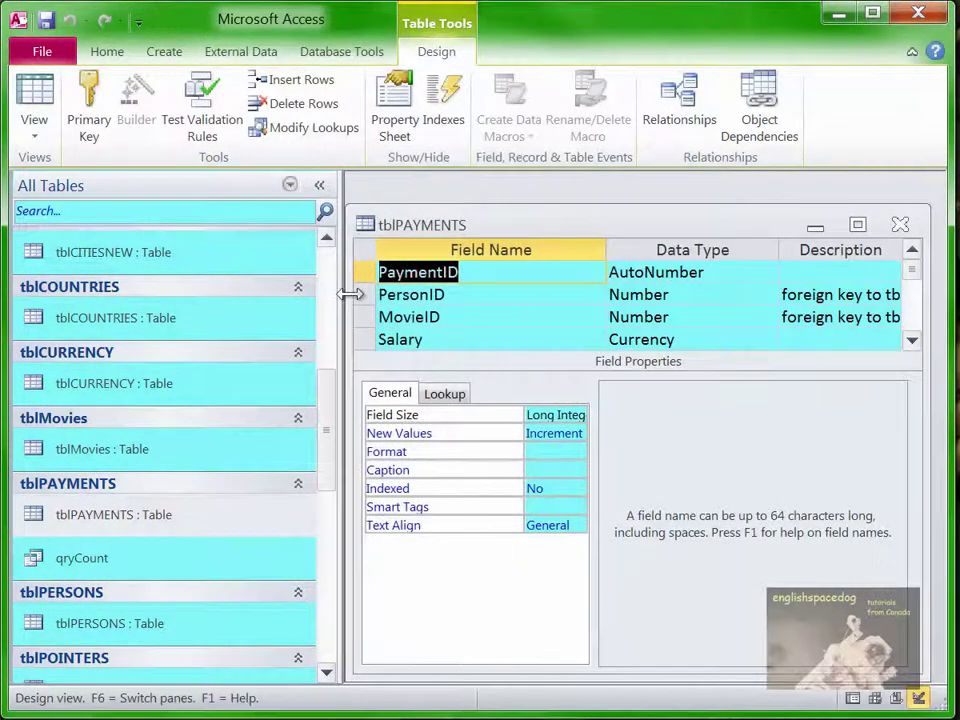
left_click_drag(360, 294, 360, 317)
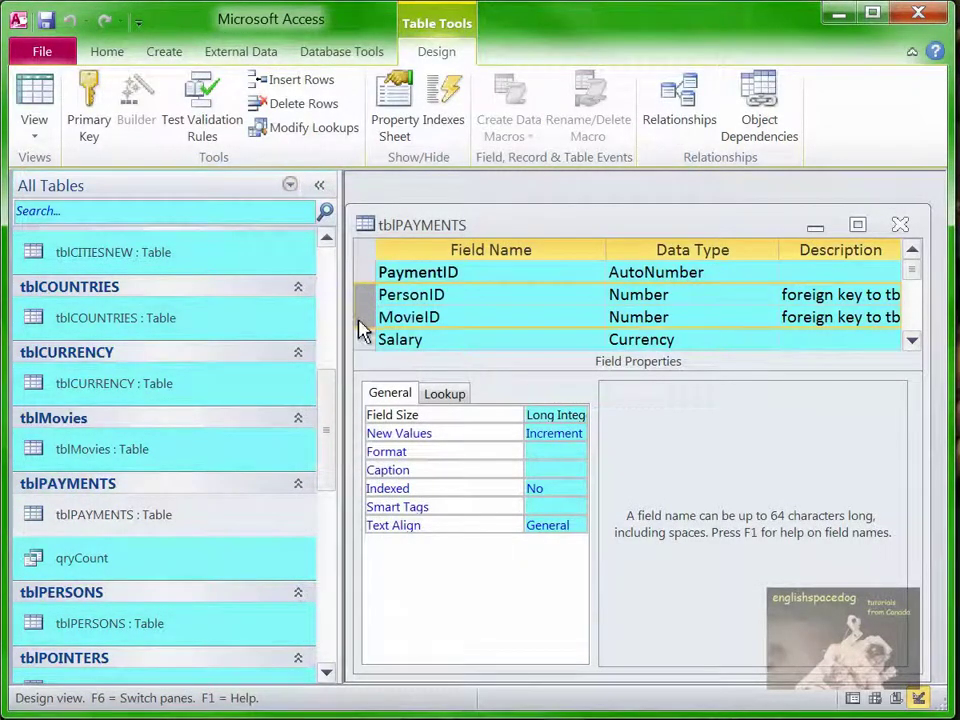
left_click(88, 102)
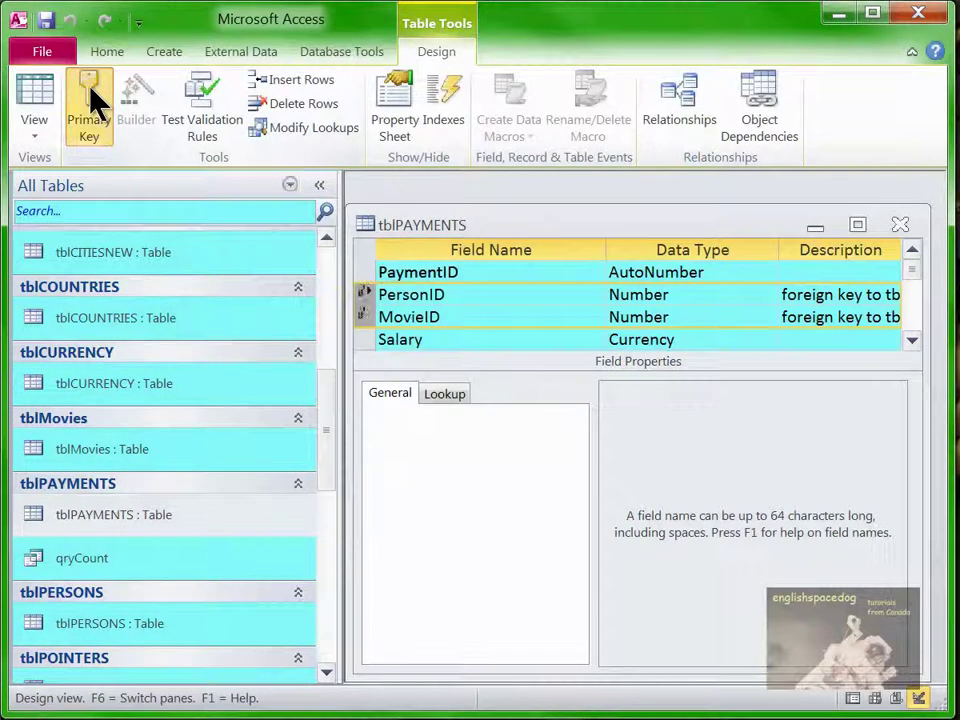
left_click(35, 90)
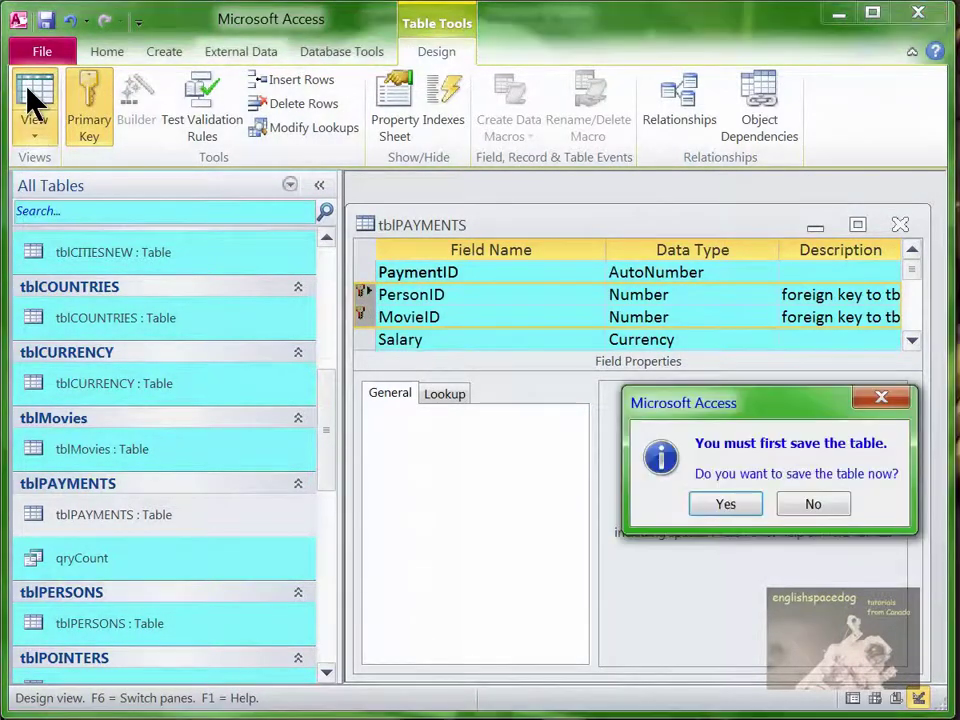
left_click(725, 505)
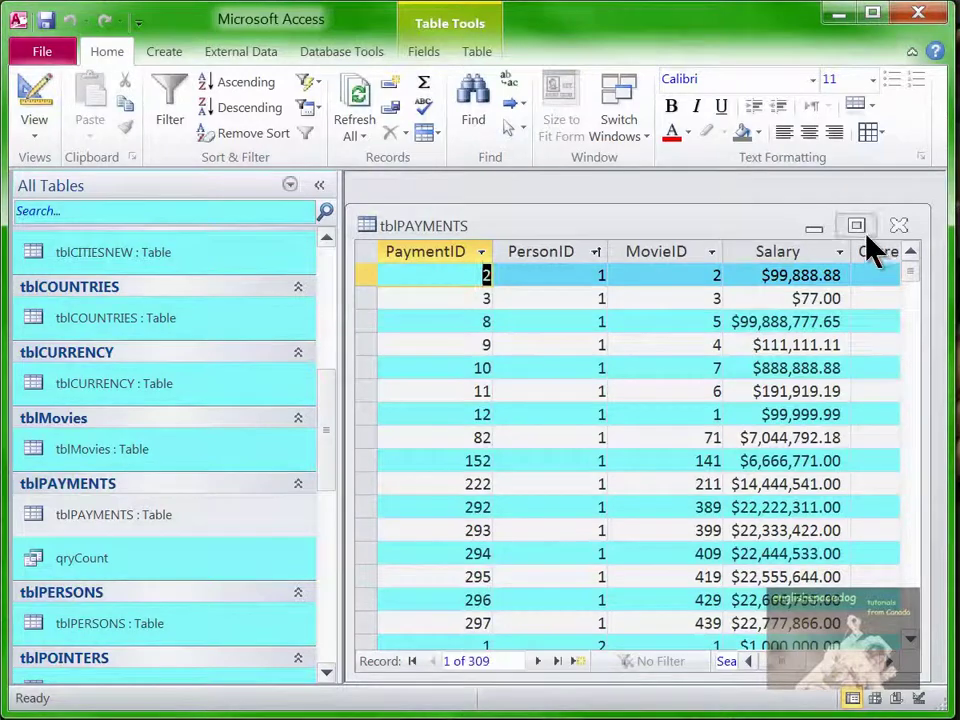
Step: Maximize the tblPAYMENTS datasheet and start a new record with PersonID 70 and MovieID 379, duplicating the last payment's combination
left_click(857, 226)
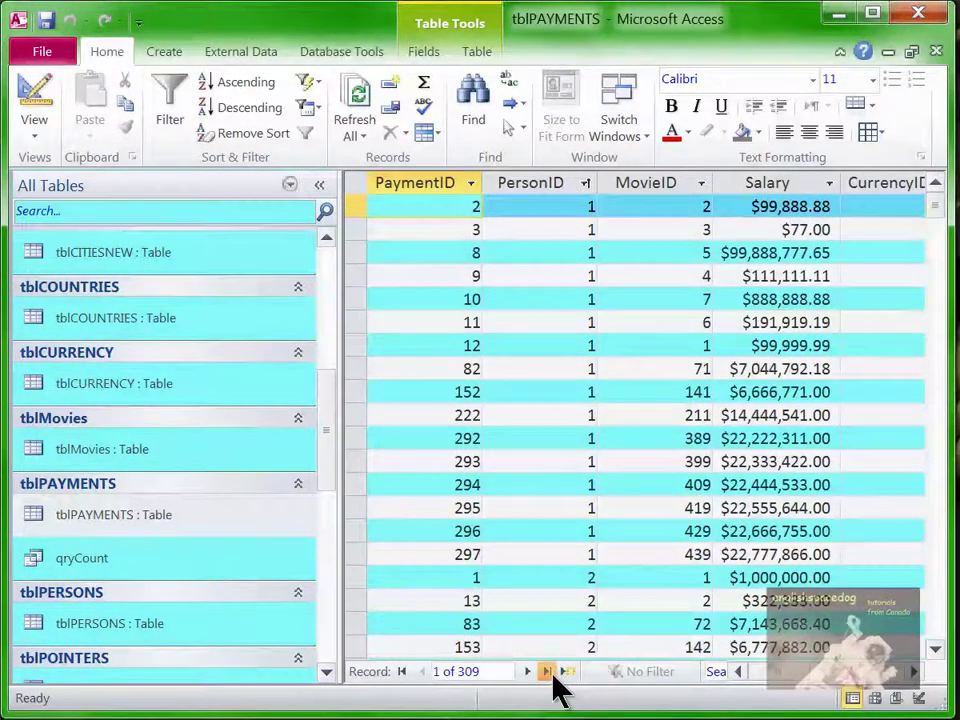
left_click(547, 673)
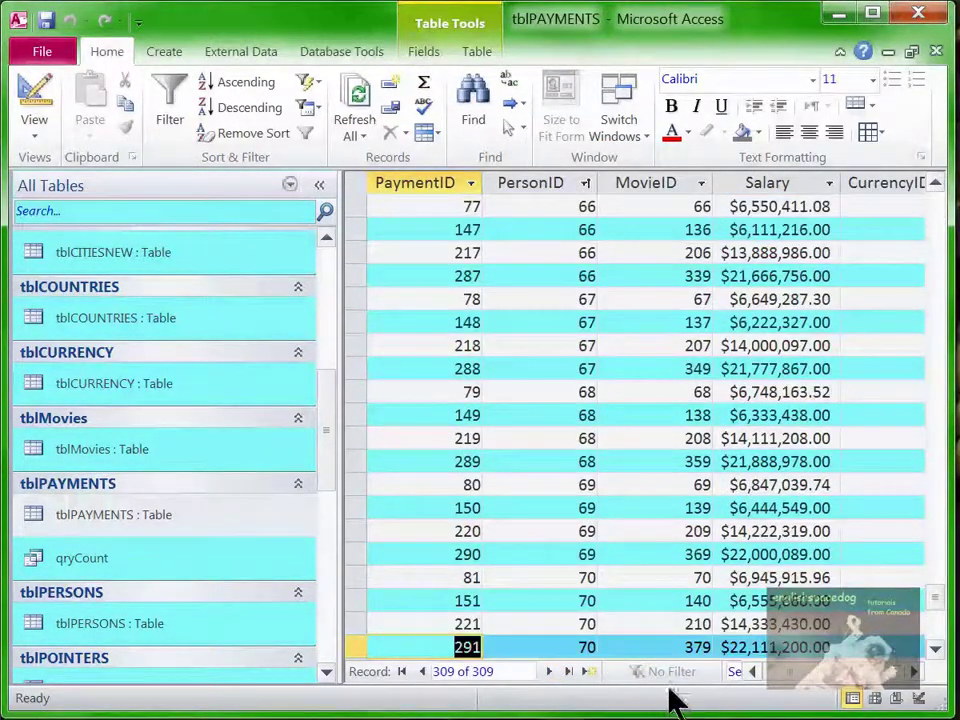
left_click(589, 672)
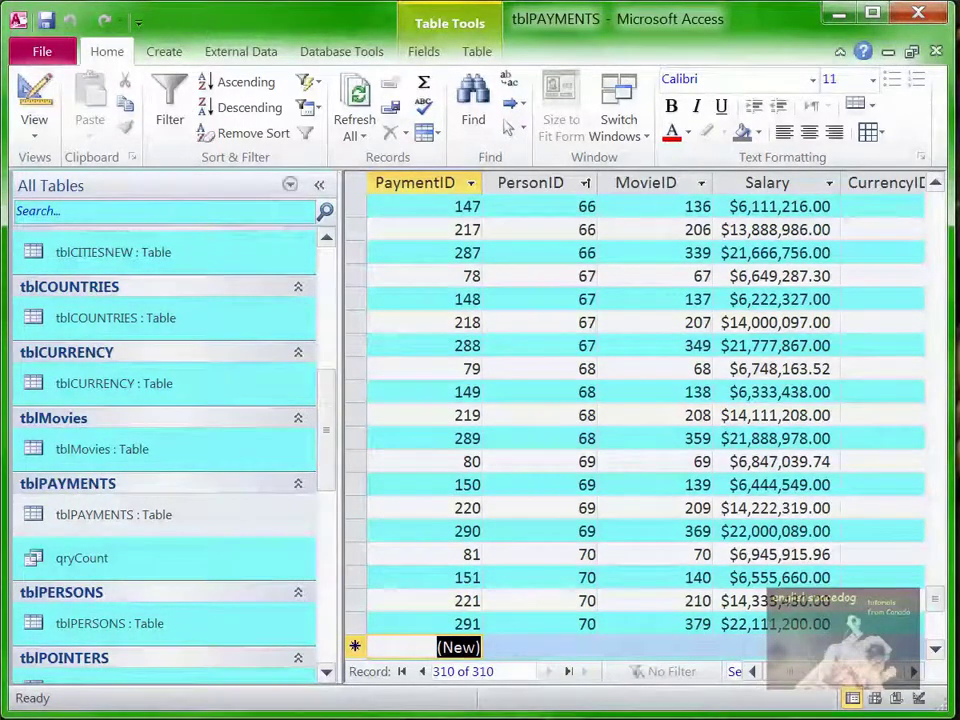
key("3")
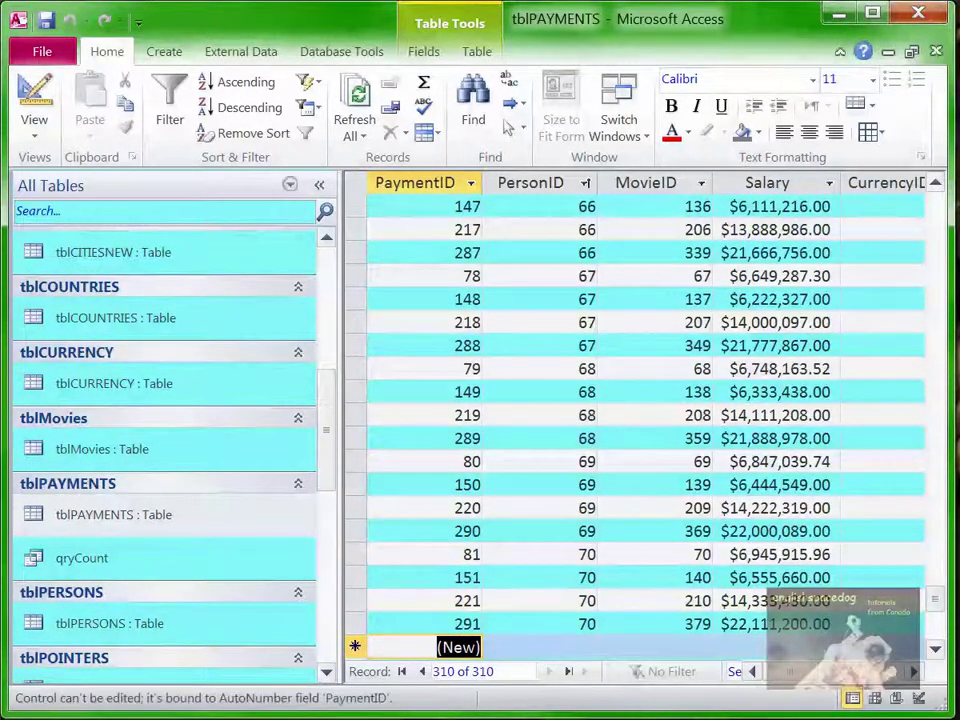
left_click(540, 647)
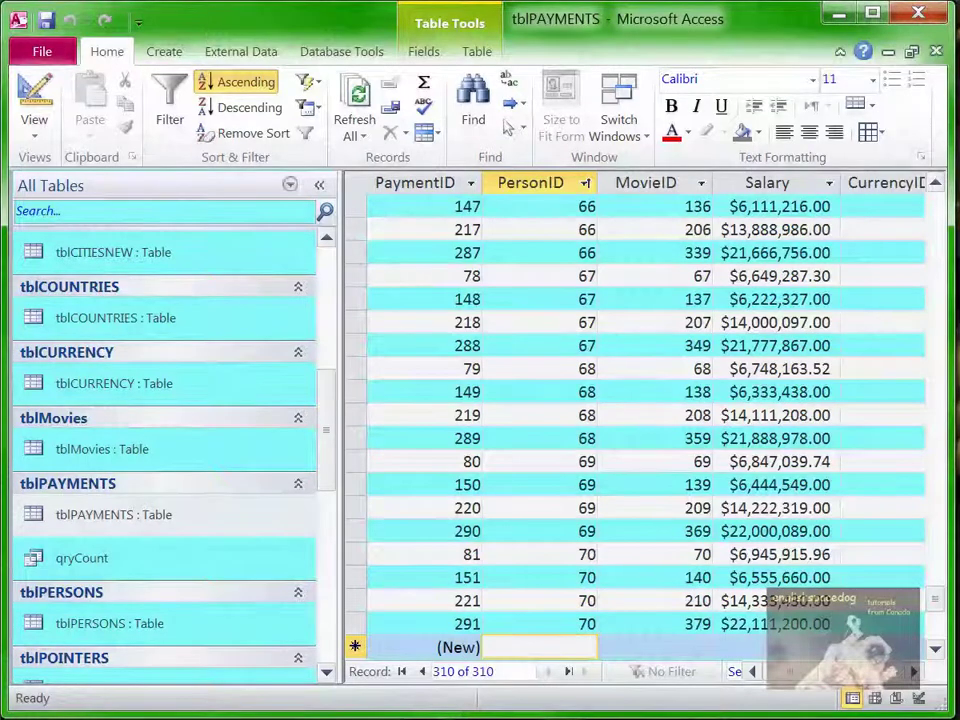
type("70")
left_click(654, 647)
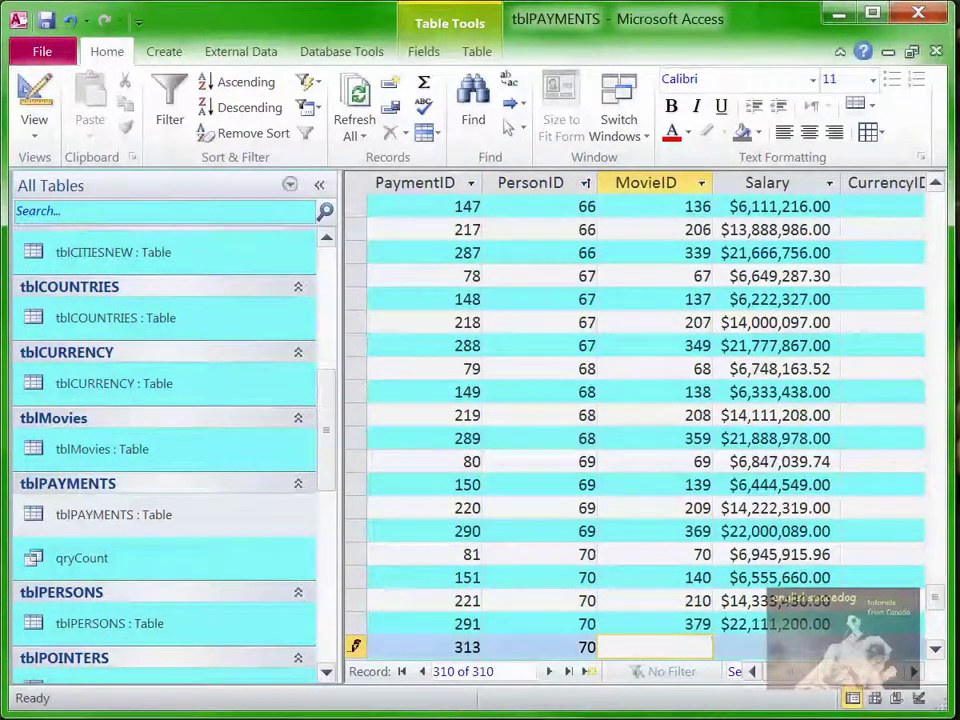
type("379")
key("Tab")
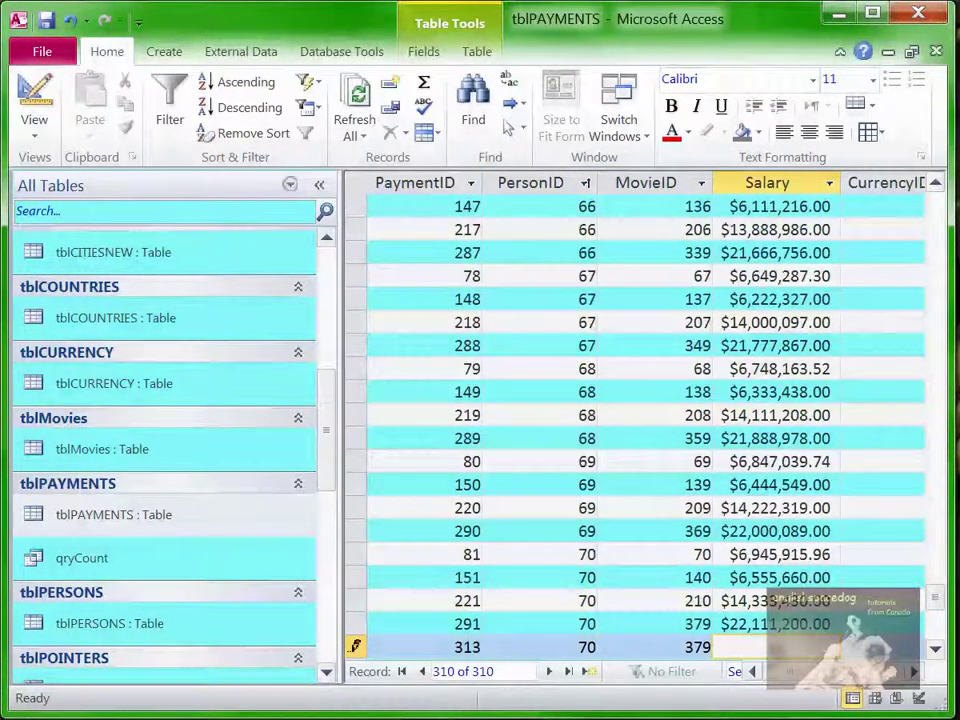
Step: Enter Salary $5.00, CurrencyID 2 and SystemID 2 for the new payment and try to save the record
type("5")
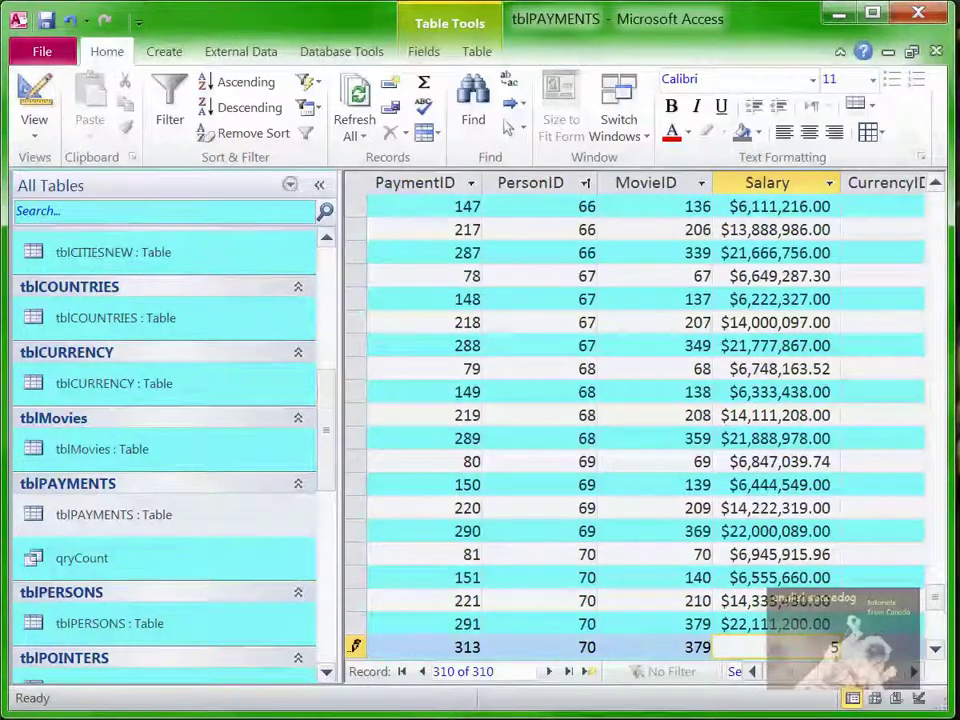
key("Tab")
type("1")
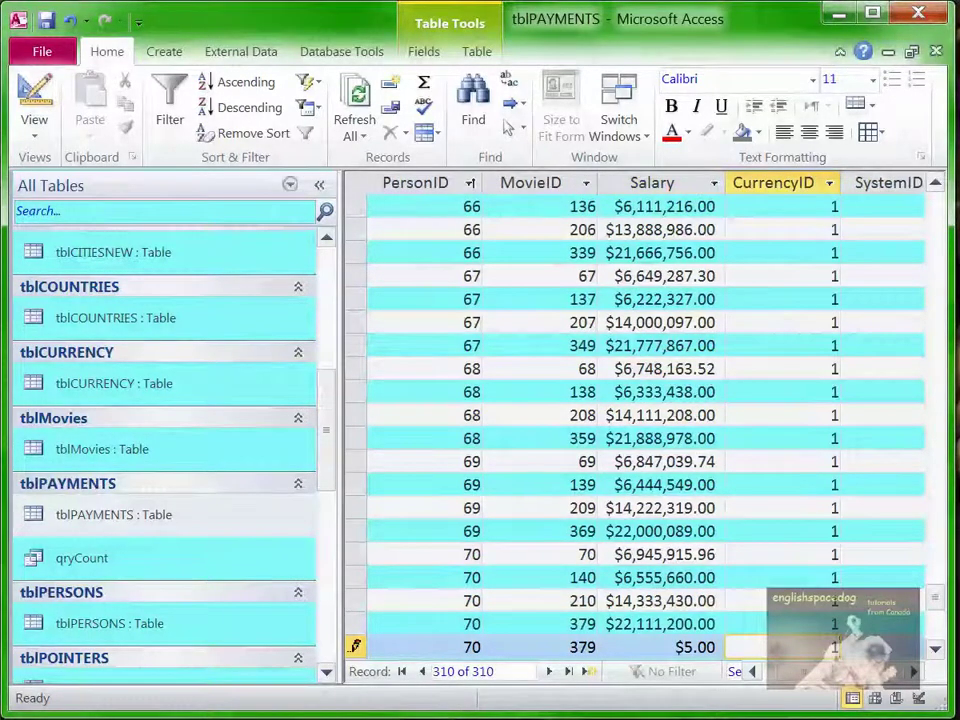
key("Tab")
type("2")
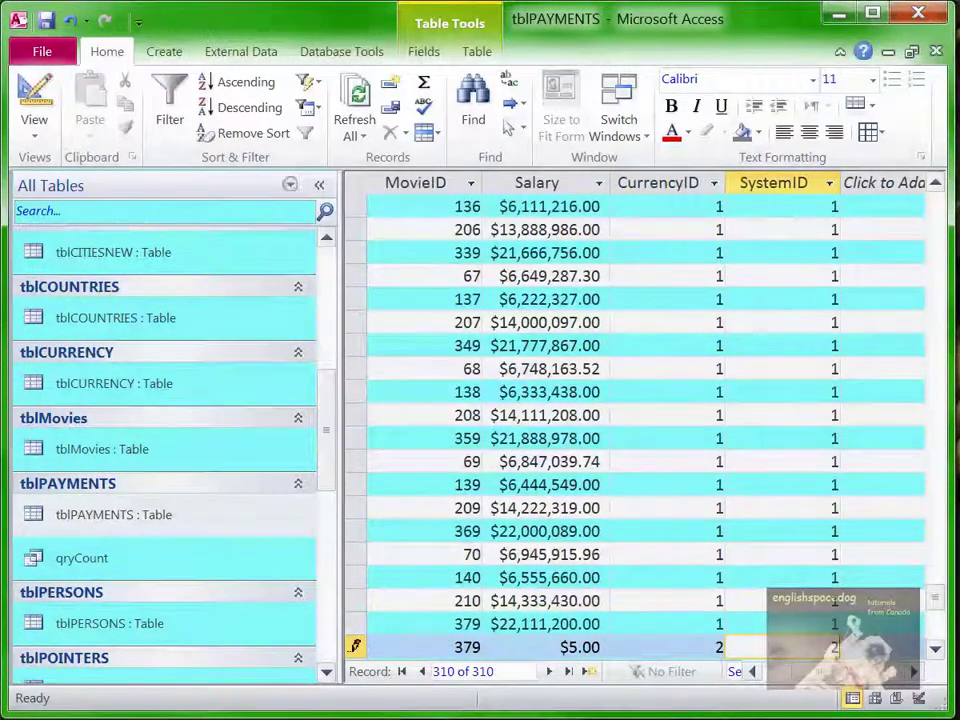
key("Tab")
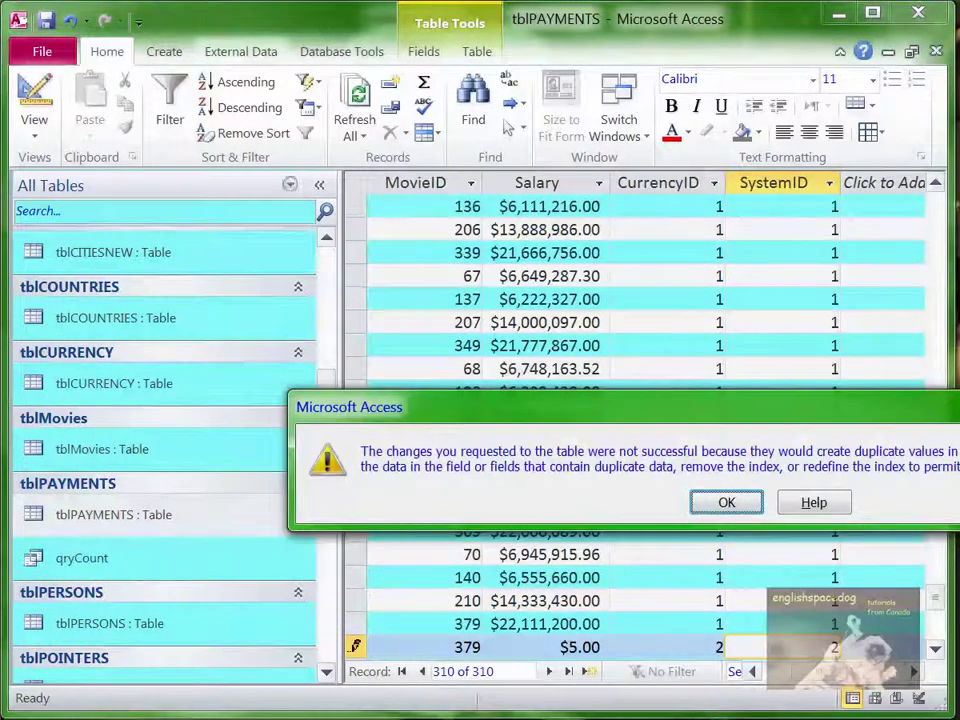
Step: Dismiss the duplicate-value warnings and close tblPAYMENTS, discarding the new record
left_click_drag(948, 410, 686, 377)
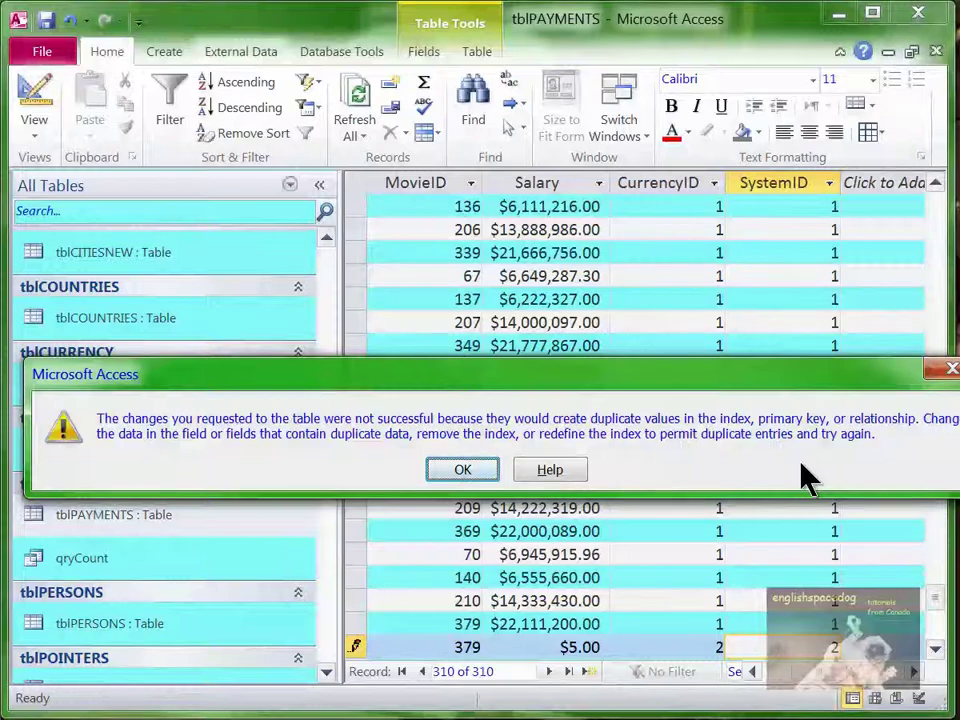
left_click(463, 472)
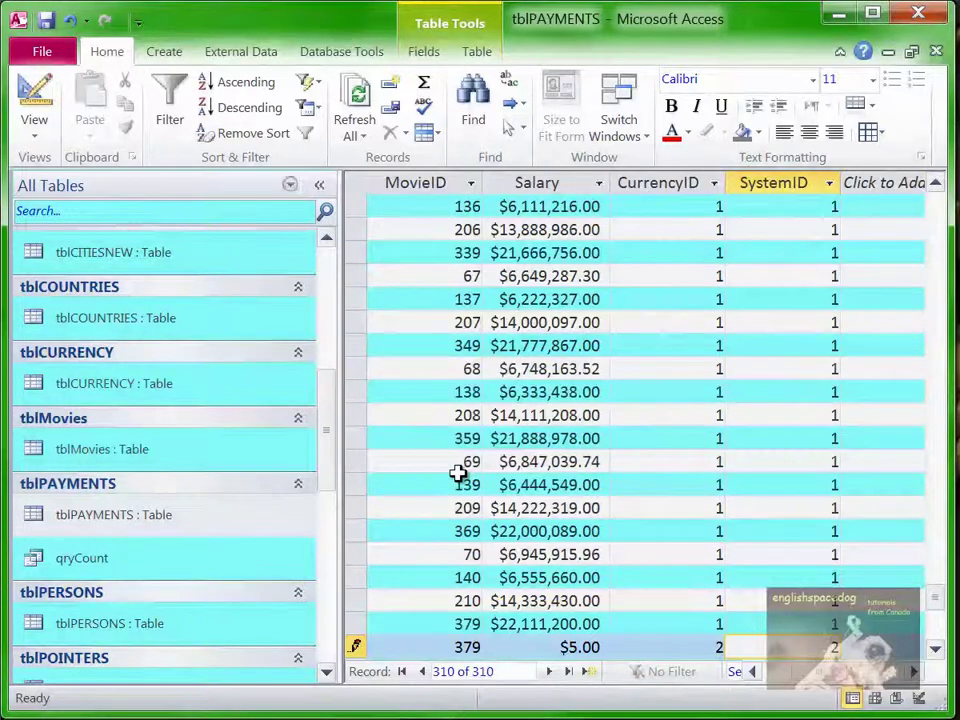
left_click(634, 626)
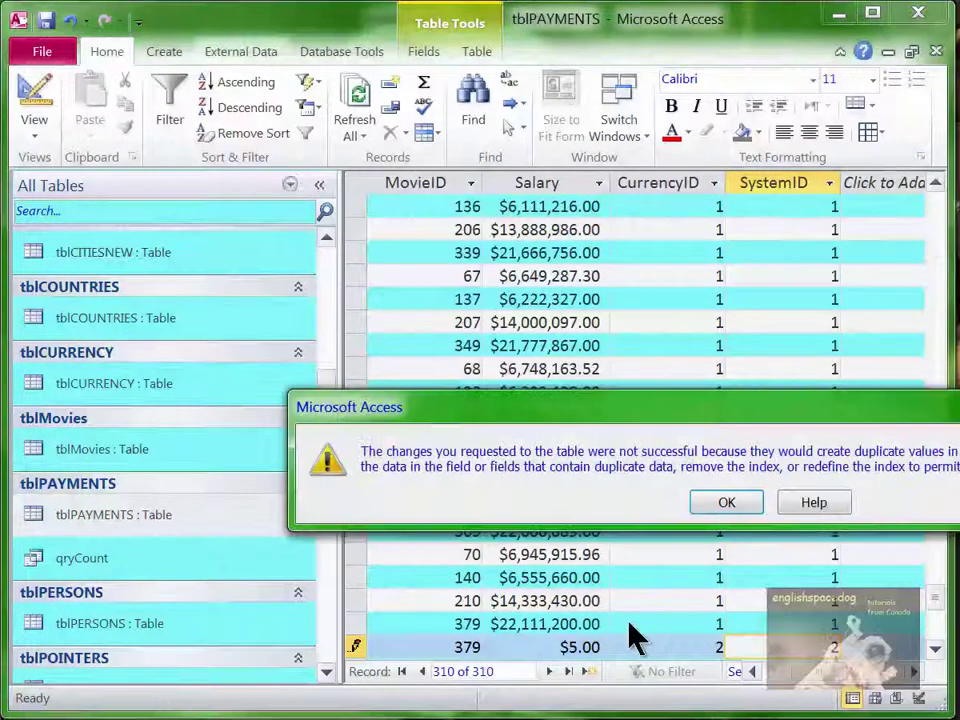
left_click(745, 505)
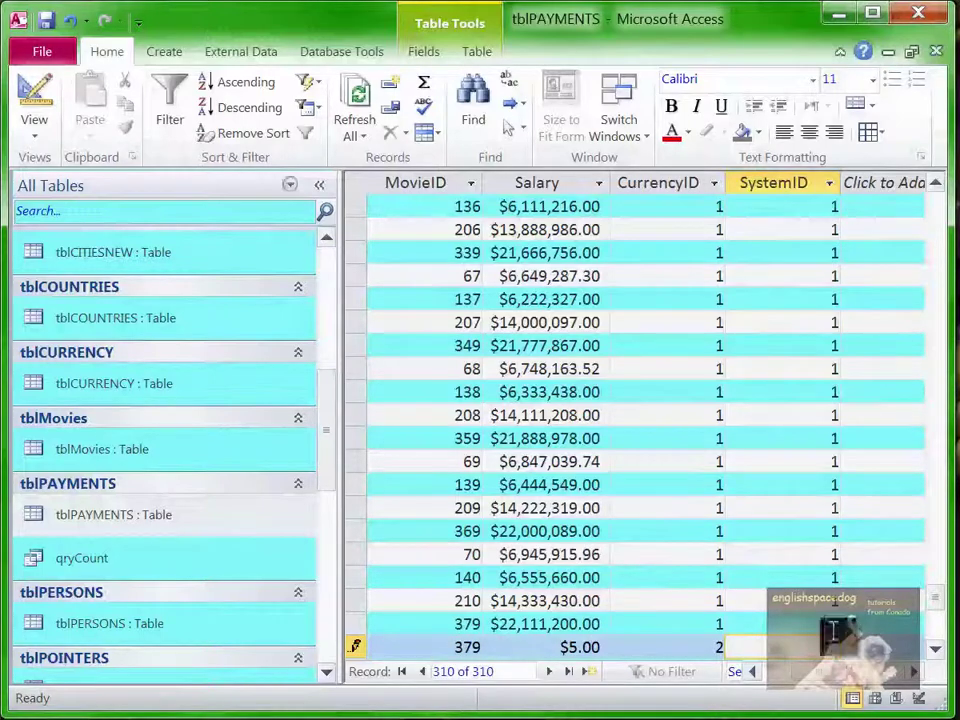
left_click(936, 51)
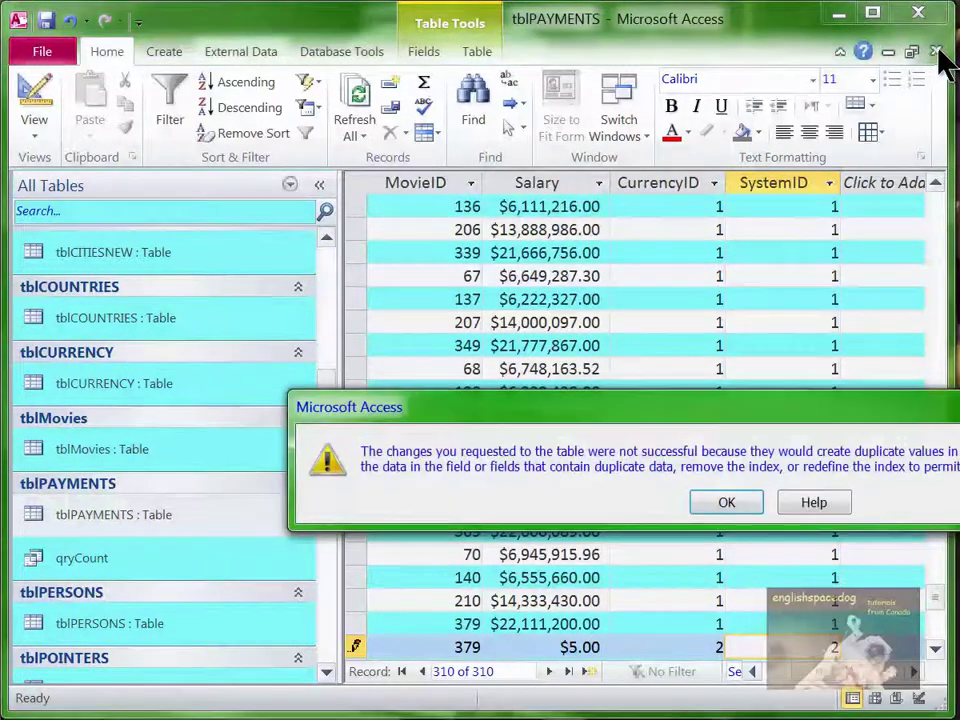
left_click_drag(665, 410, 476, 321)
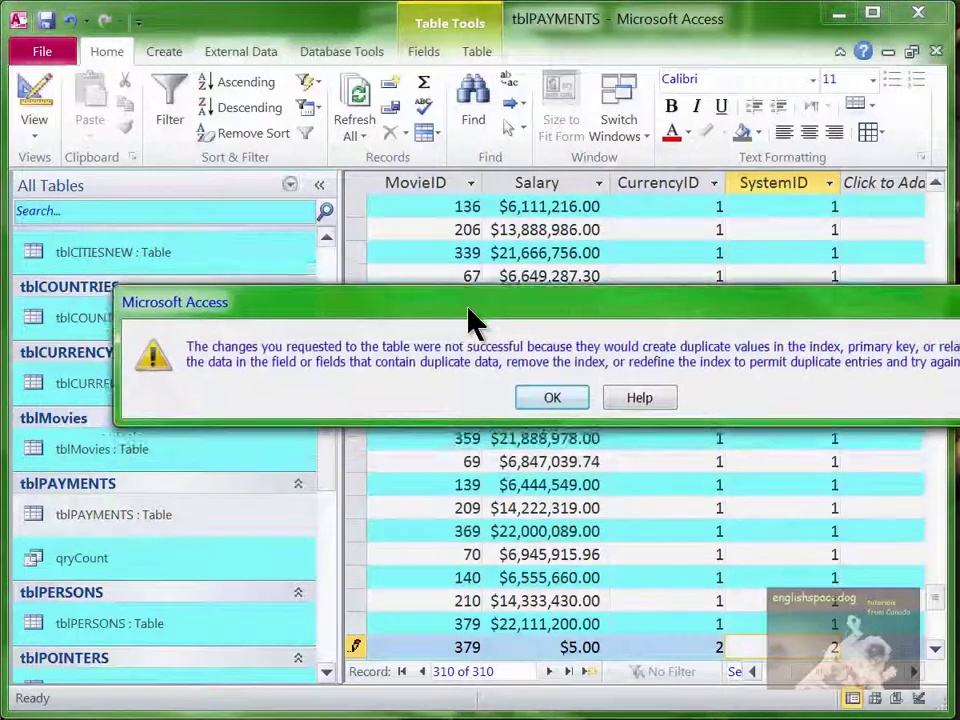
left_click(551, 401)
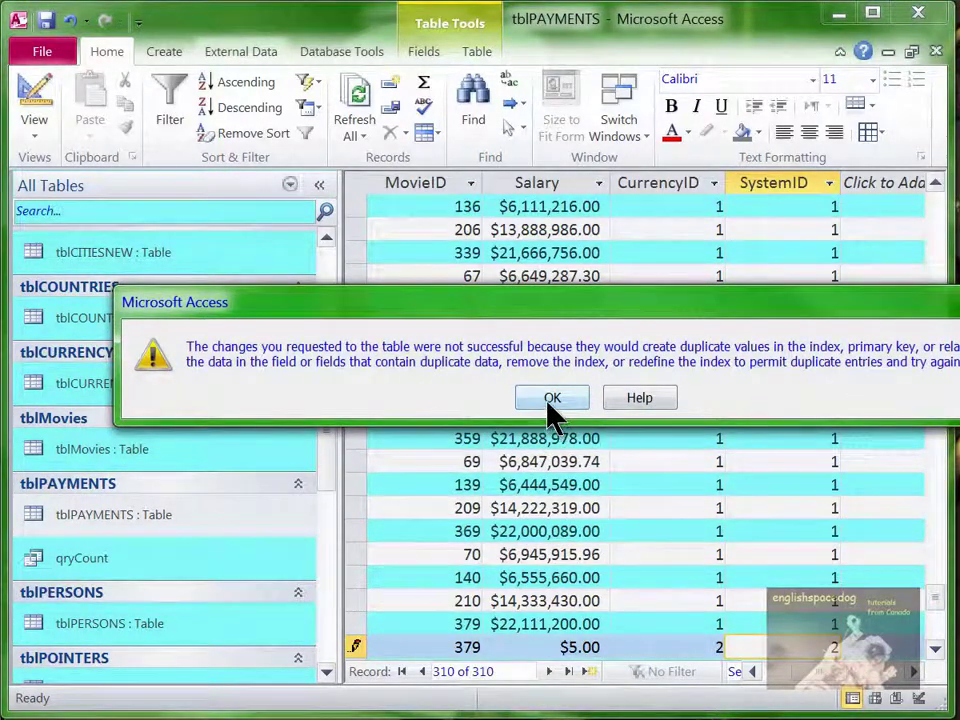
left_click(748, 522)
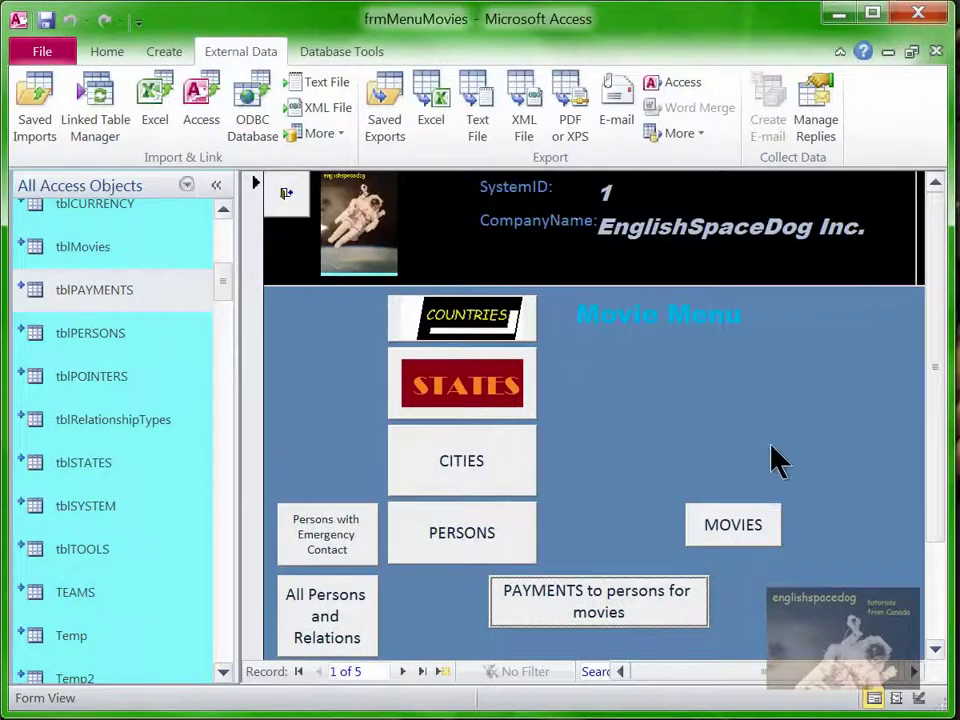
Step: Open the payments form from the movie menu and start a new record with PersonID 70 and MovieID 379
left_click(553, 617)
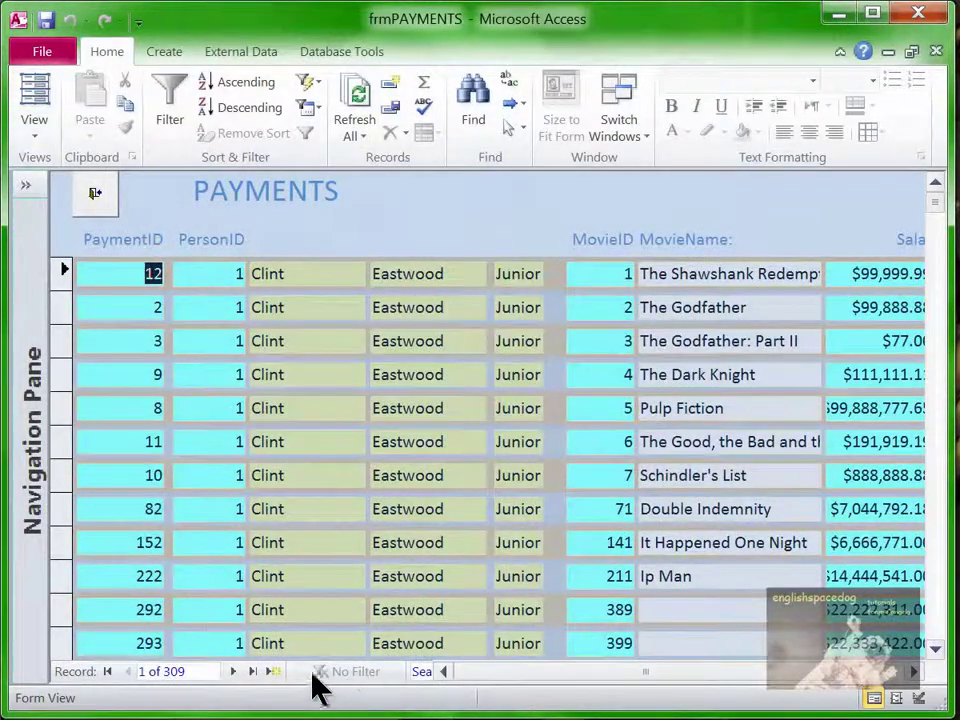
left_click(255, 668)
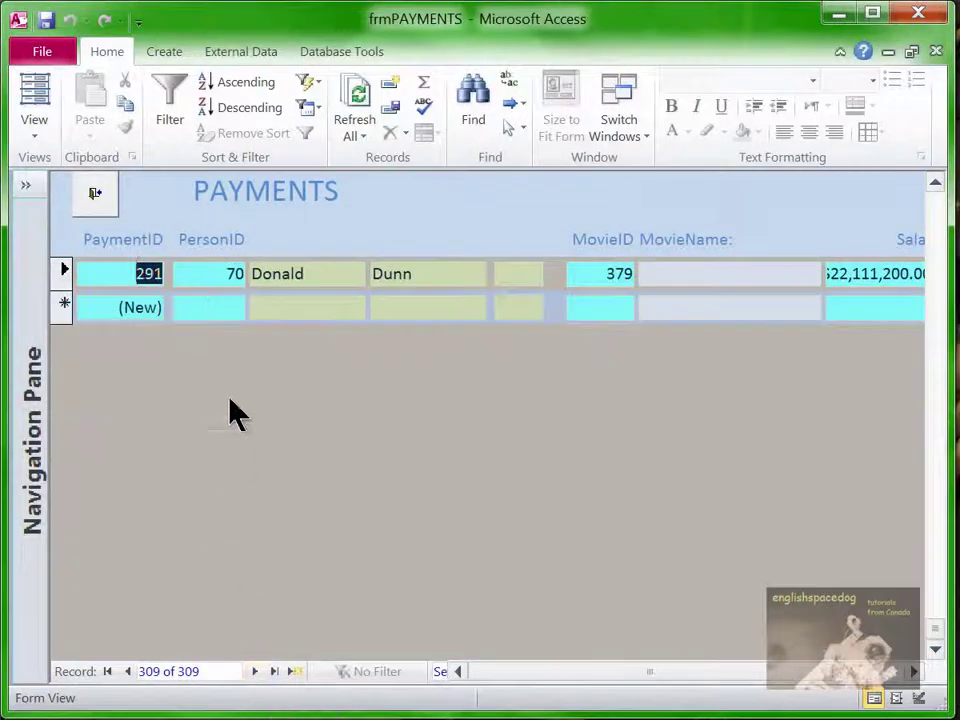
left_click(228, 314)
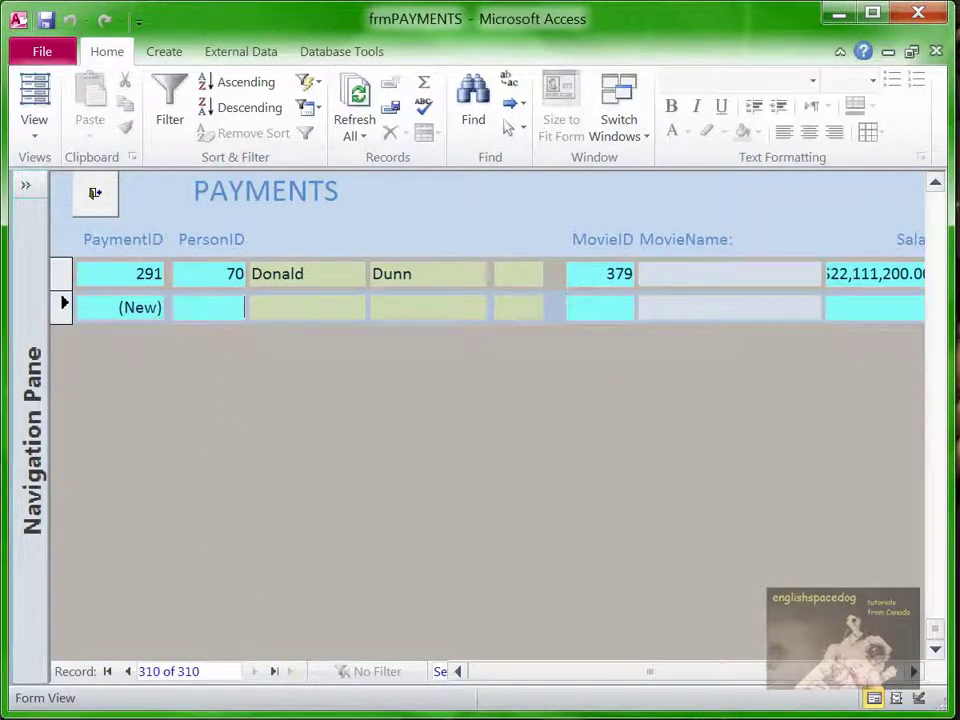
type("7")
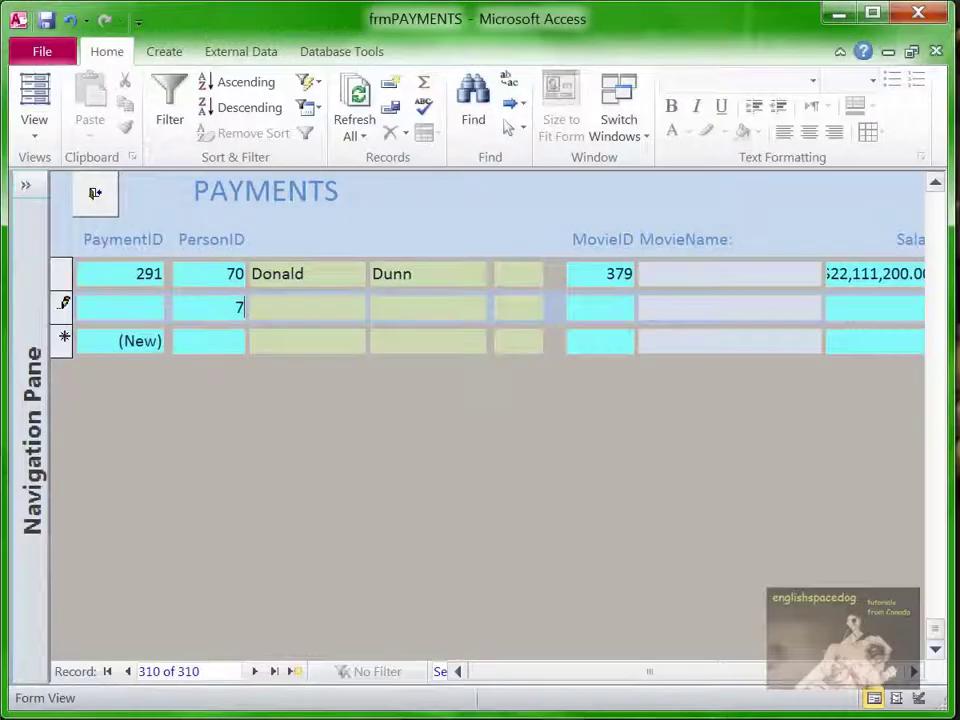
type("0")
key("Tab")
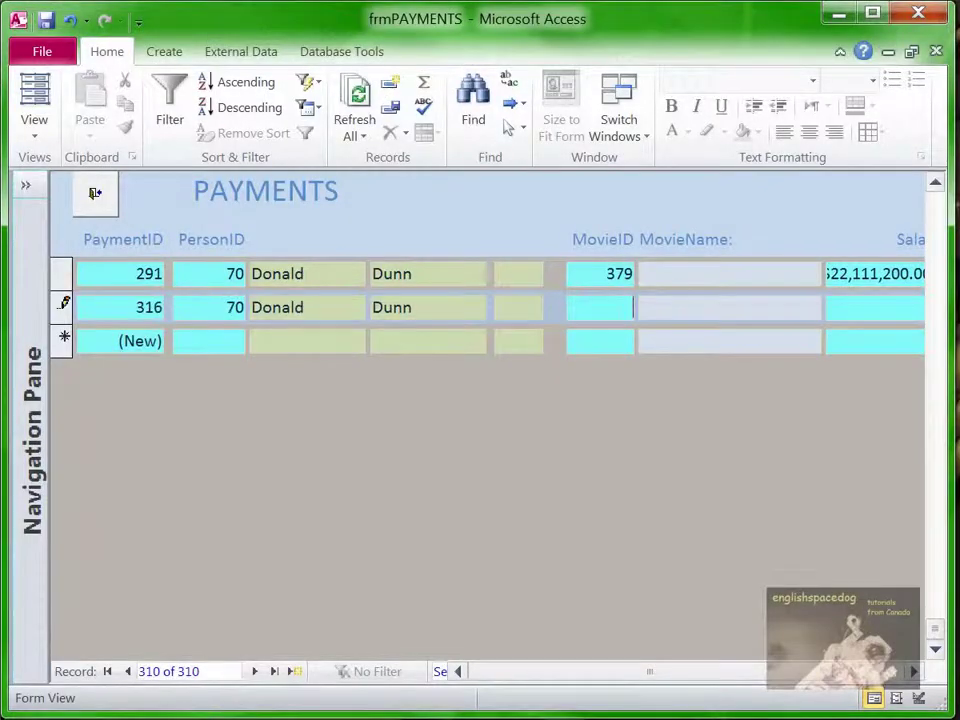
type("379")
key("Tab")
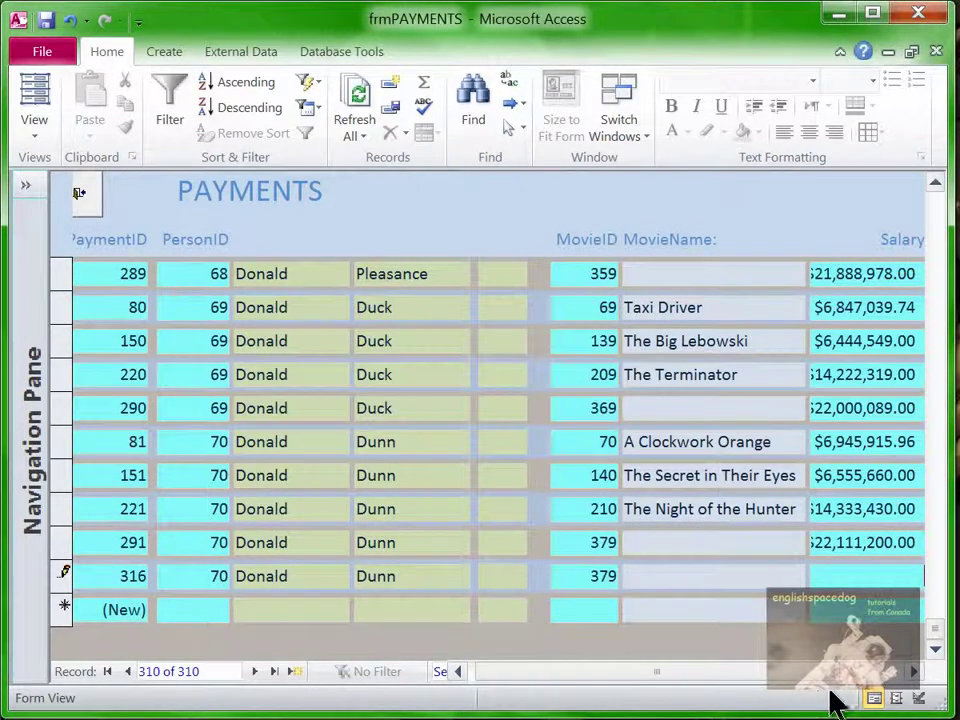
Step: Enter CurrencyID 1 and Salary $5.00 for the new payment in the form and try to save it
key("Tab")
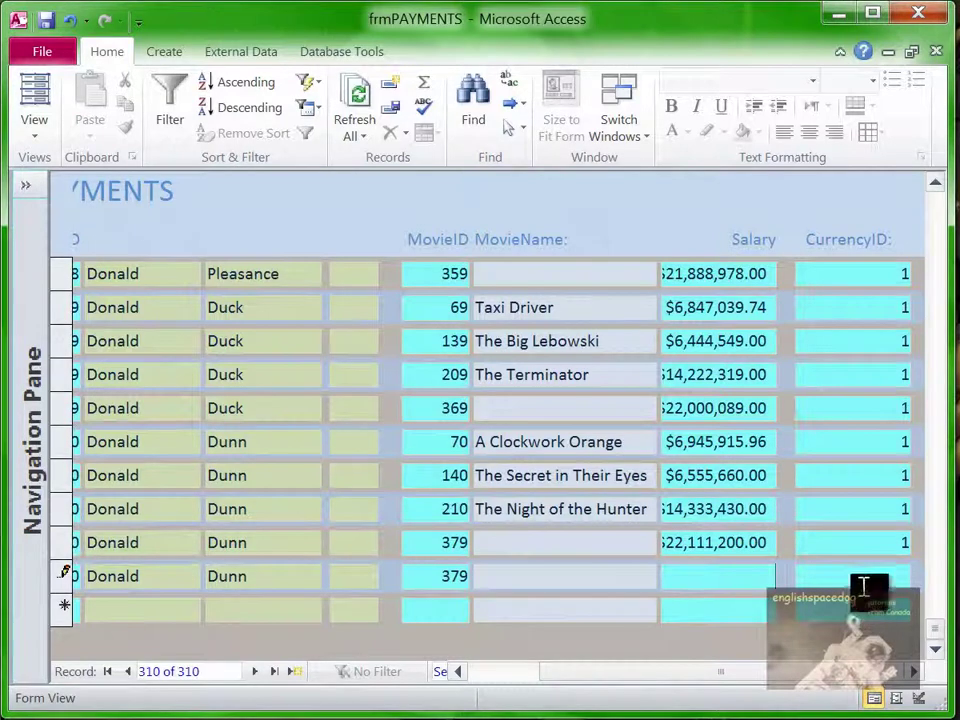
type("1")
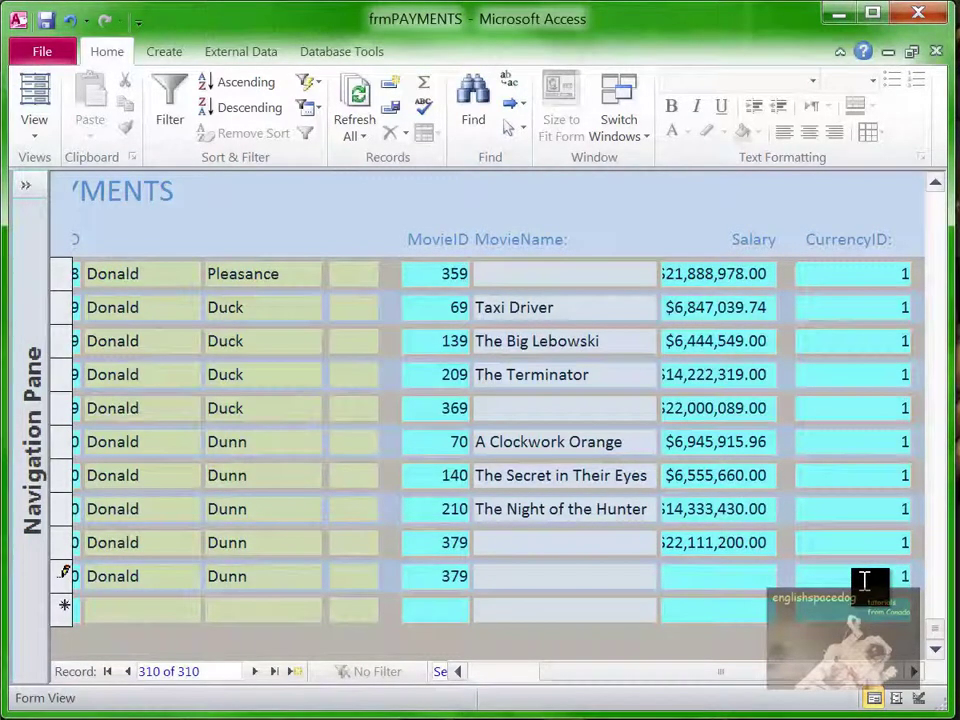
left_click(752, 583)
type("5")
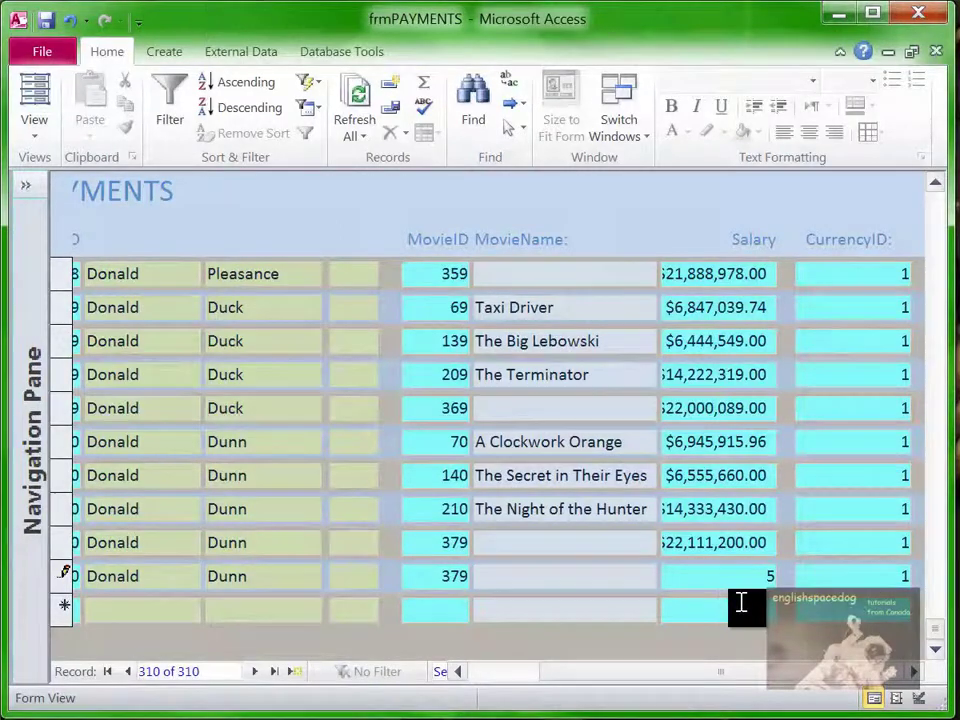
key("Tab")
key("Tab")
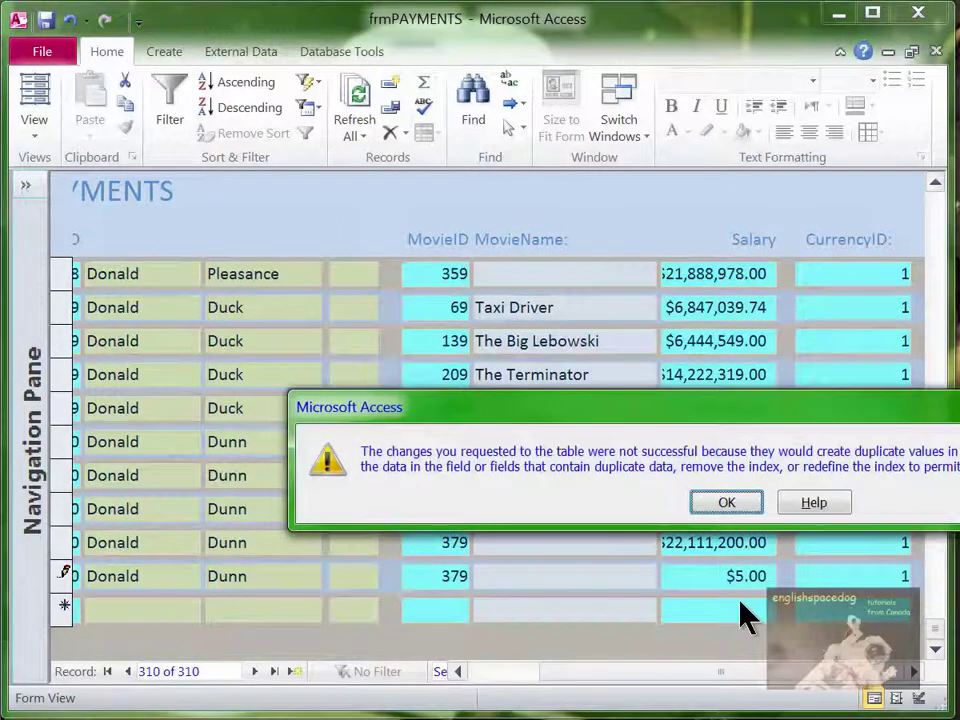
Step: Read the full duplicate-value warning, dismiss it and return to the new record's MovieName field
left_click_drag(606, 407, 363, 335)
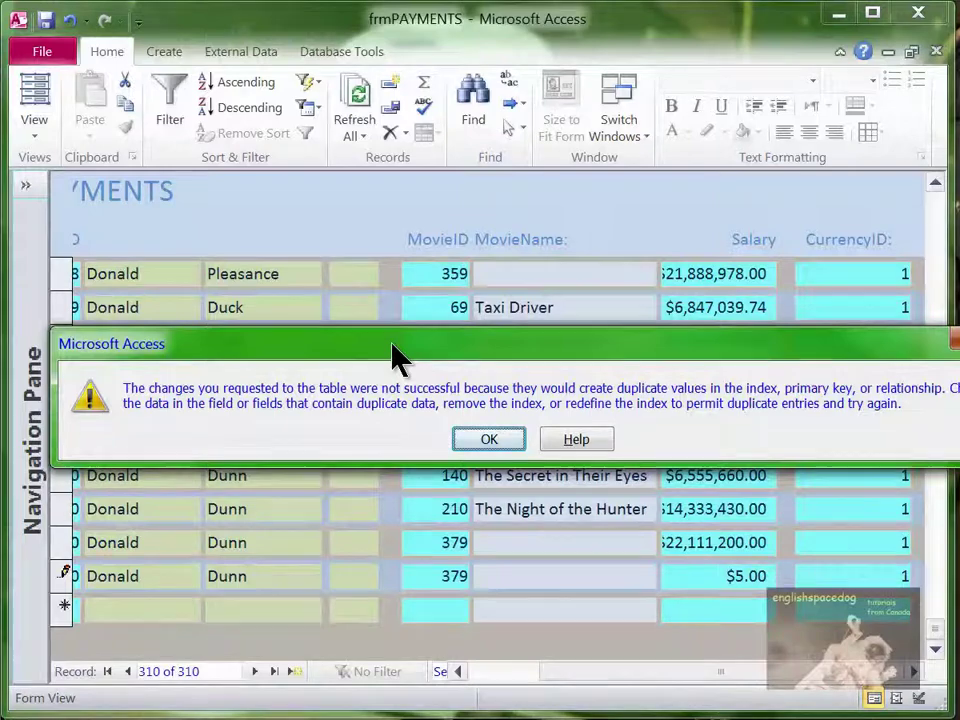
left_click_drag(392, 346, 355, 352)
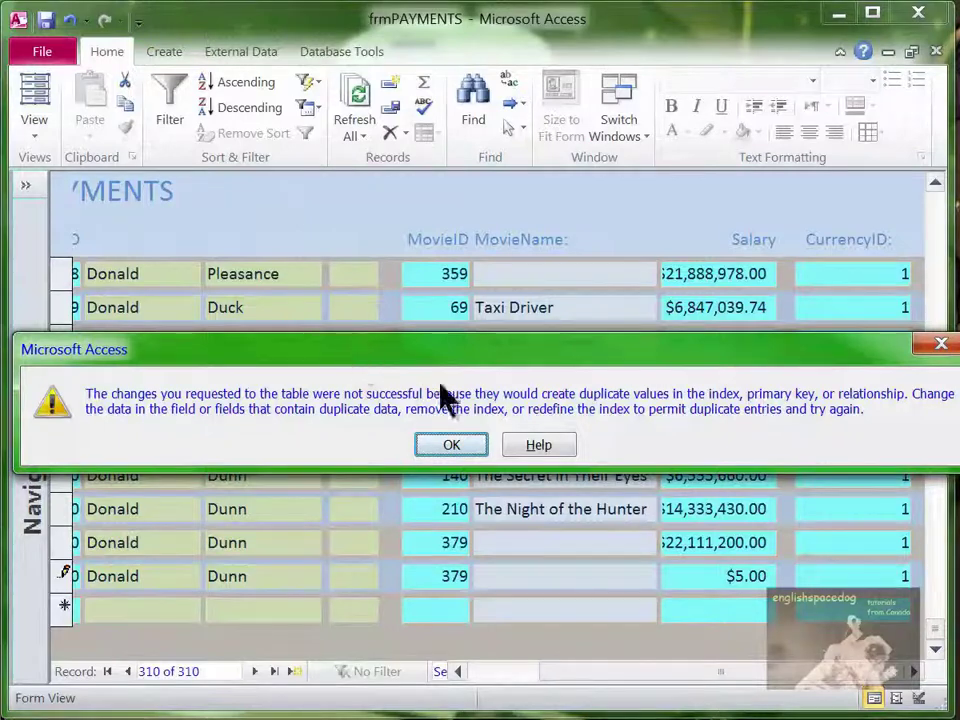
left_click(941, 345)
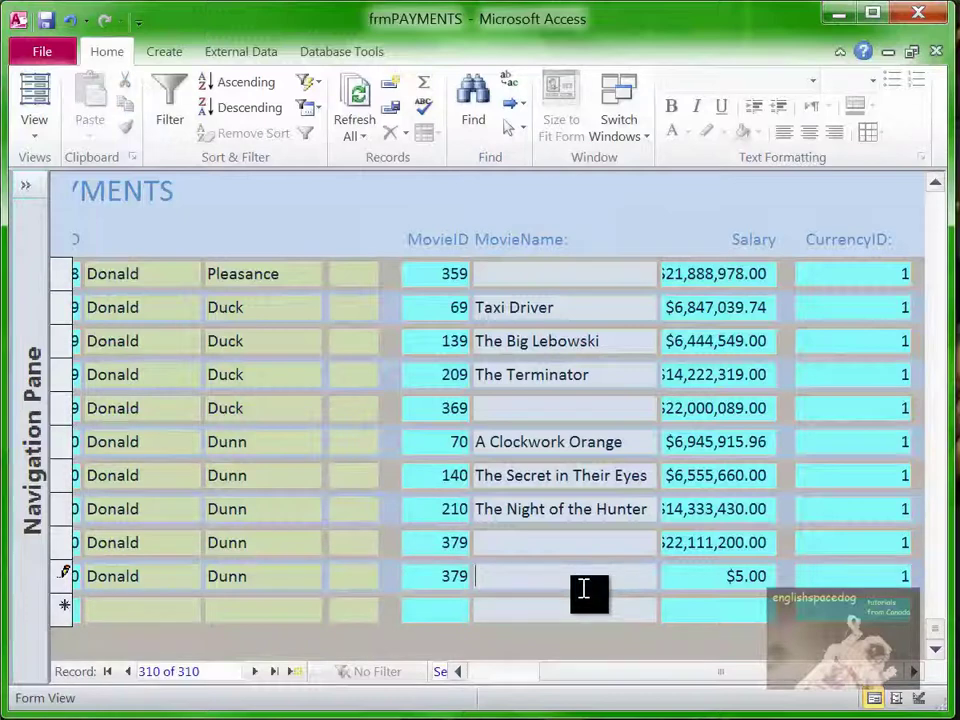
left_click(584, 587)
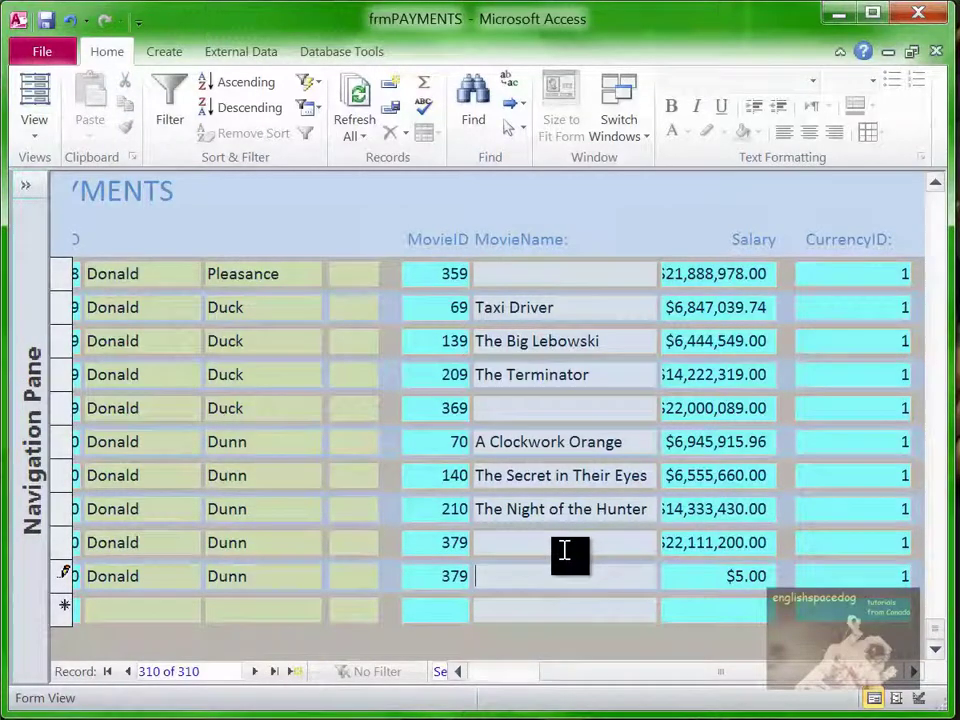